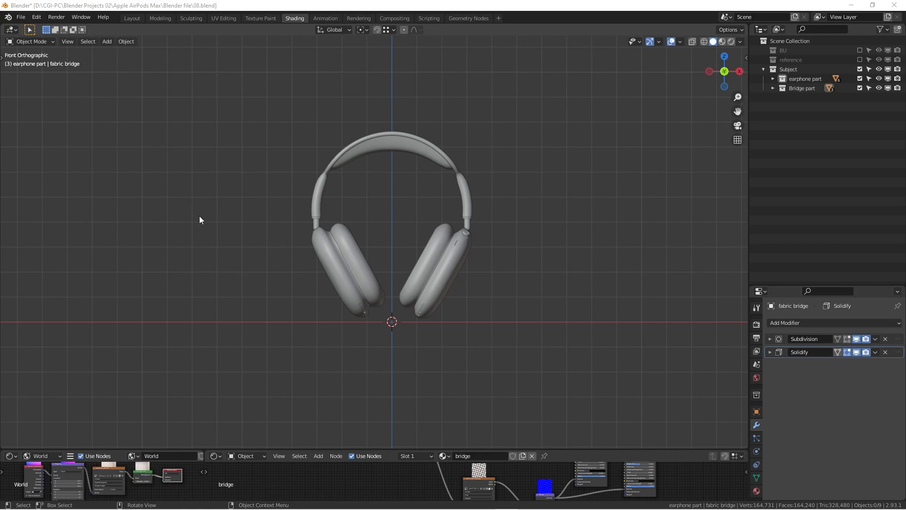
Step: Examine the headphone model's headband, arms and ear cups from several angles and from the front
{"action": "middle_click_drag", "start_coordinate": [198, 224], "coordinate": [192, 257]}
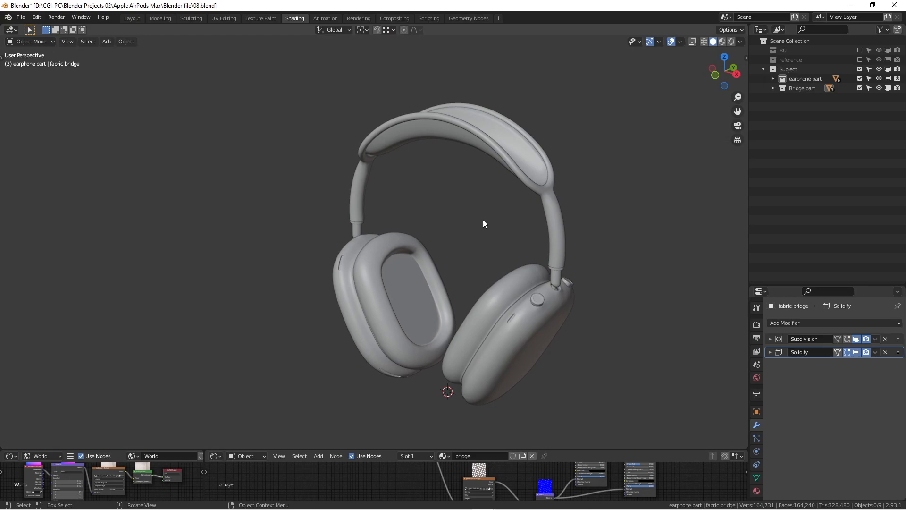
{"action": "middle_click_drag", "start_coordinate": [552, 305], "coordinate": [519, 269]}
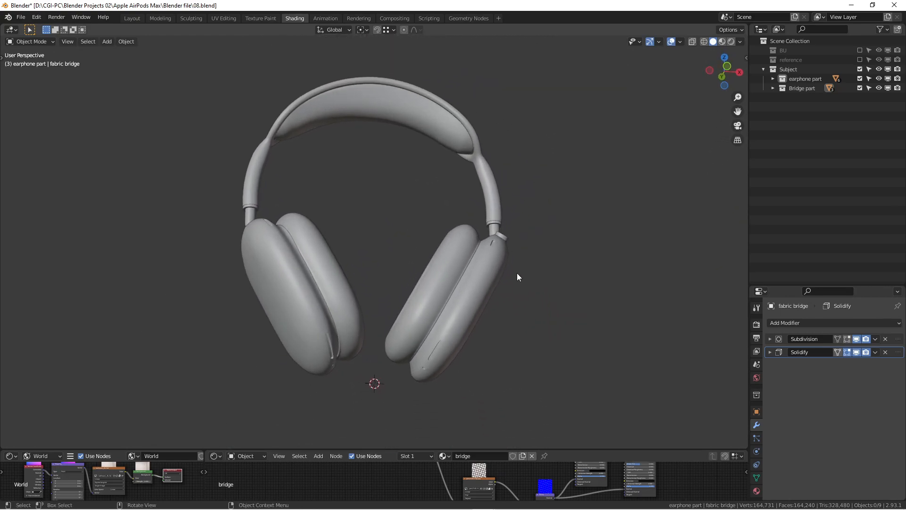
{"action": "scroll", "coordinate": [475, 337], "scroll_direction": "up", "scroll_amount": 2}
{"action": "middle_click_drag", "start_coordinate": [434, 364], "coordinate": [399, 348]}
{"action": "scroll", "coordinate": [445, 344], "scroll_direction": "down", "scroll_amount": 1}
{"action": "middle_click_drag", "start_coordinate": [520, 168], "coordinate": [548, 227], "text": "shift"}
{"action": "scroll", "coordinate": [488, 277], "scroll_direction": "up", "scroll_amount": 3}
{"action": "key", "text": "KP_1"}
{"action": "scroll", "coordinate": [534, 249], "scroll_direction": "down", "scroll_amount": 6}
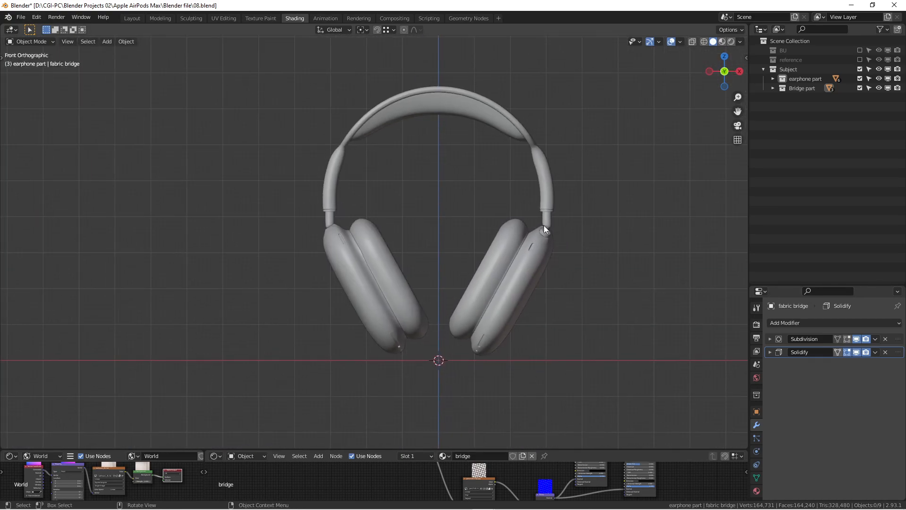
{"action": "middle_click_drag", "start_coordinate": [491, 200], "coordinate": [459, 226], "text": "shift"}
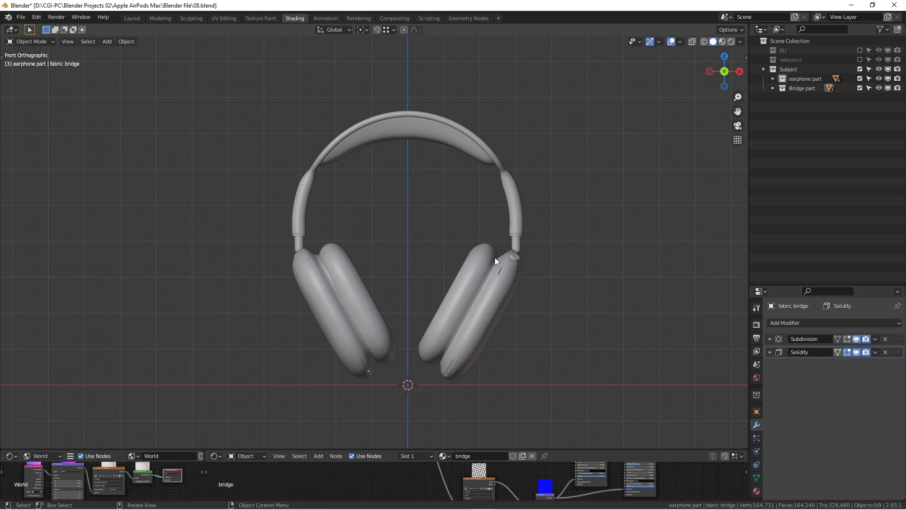
{"action": "scroll", "coordinate": [486, 276], "scroll_direction": "up", "scroll_amount": 3}
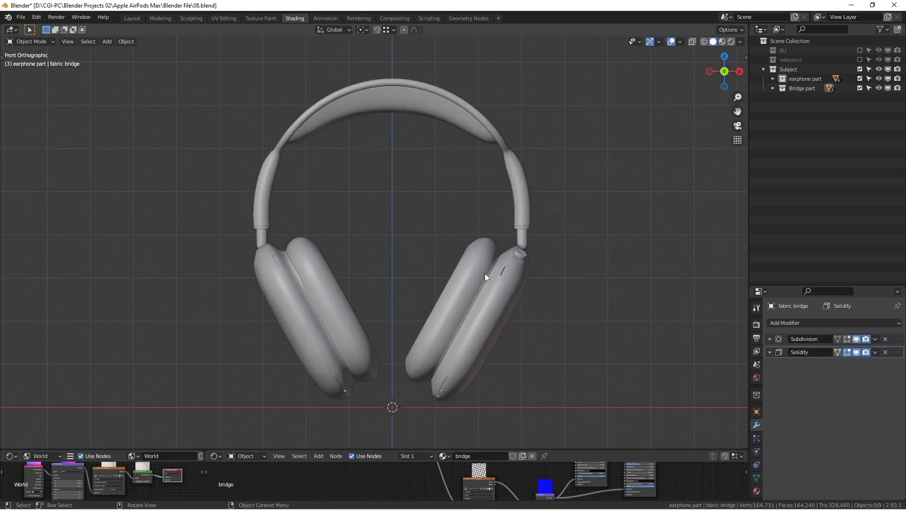
{"action": "scroll", "coordinate": [463, 249], "scroll_direction": "down", "scroll_amount": 1}
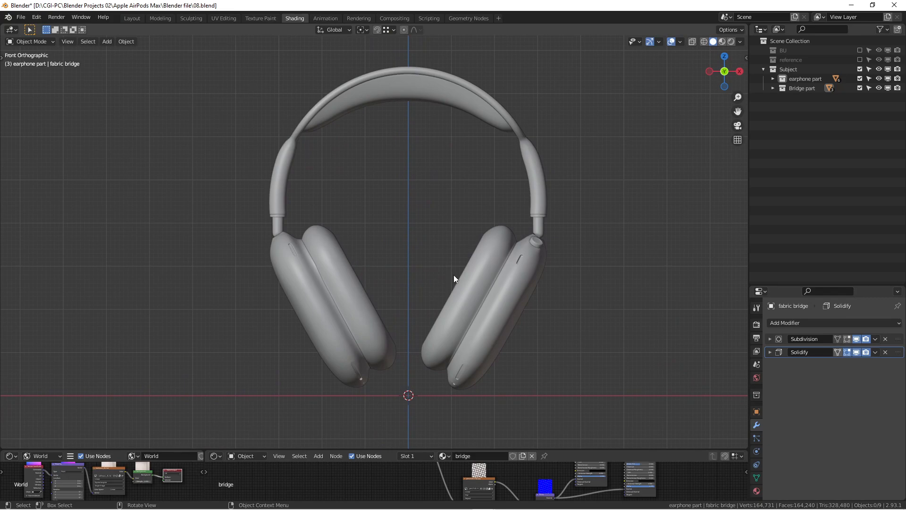
{"action": "scroll", "coordinate": [415, 250], "scroll_direction": "down", "scroll_amount": 1}
{"action": "middle_click_drag", "start_coordinate": [406, 244], "coordinate": [387, 251], "text": "shift"}
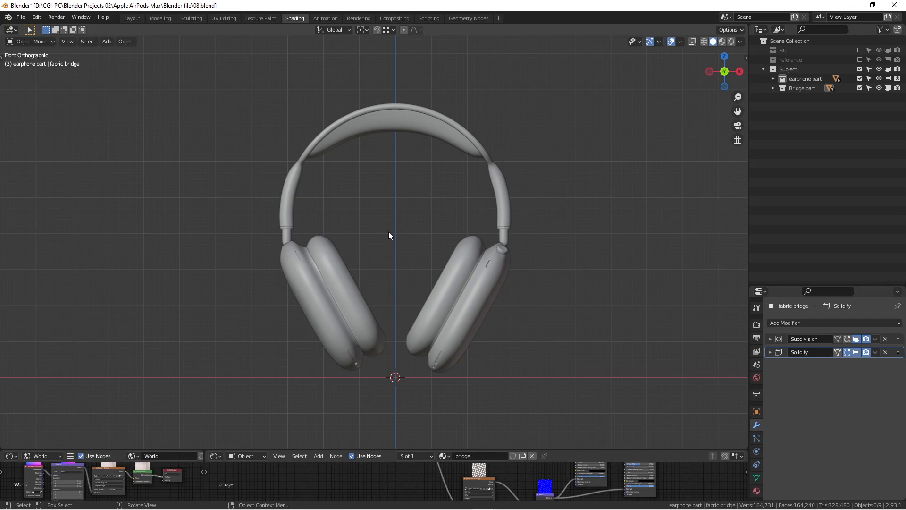
Step: Try moving the headband's fabric bridge away from the rest of the headphones
{"action": "middle_click_drag", "start_coordinate": [374, 209], "coordinate": [389, 166]}
{"action": "left_click", "coordinate": [391, 136]}
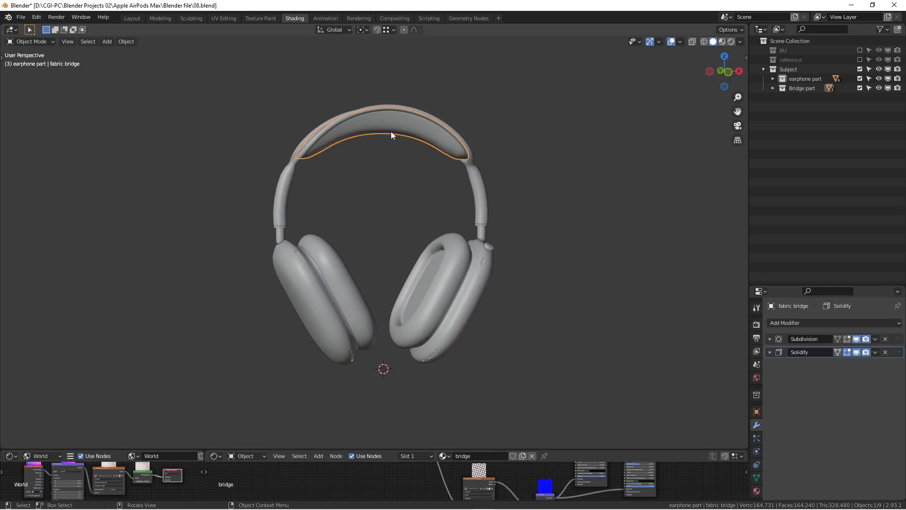
{"action": "key", "text": "g"}
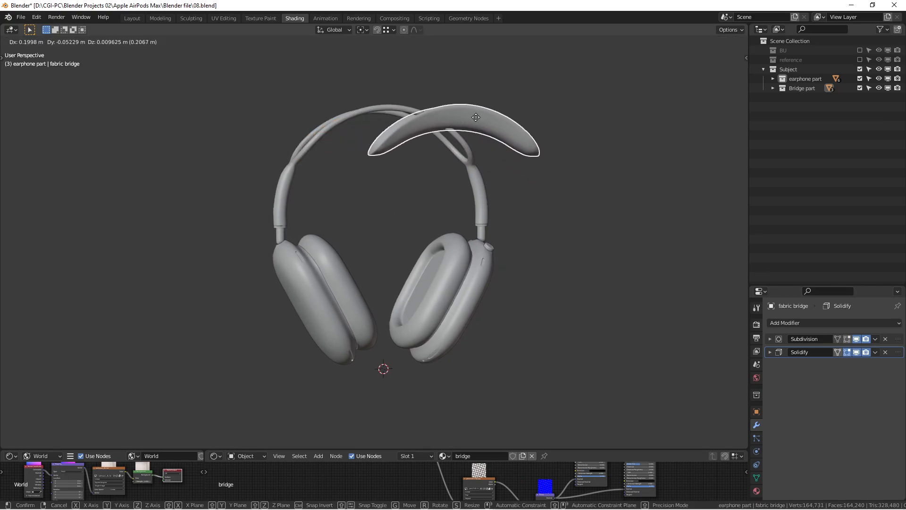
{"action": "key", "text": "Escape"}
{"action": "key", "text": "ctrl+space"}
{"action": "key", "text": "KP_1"}
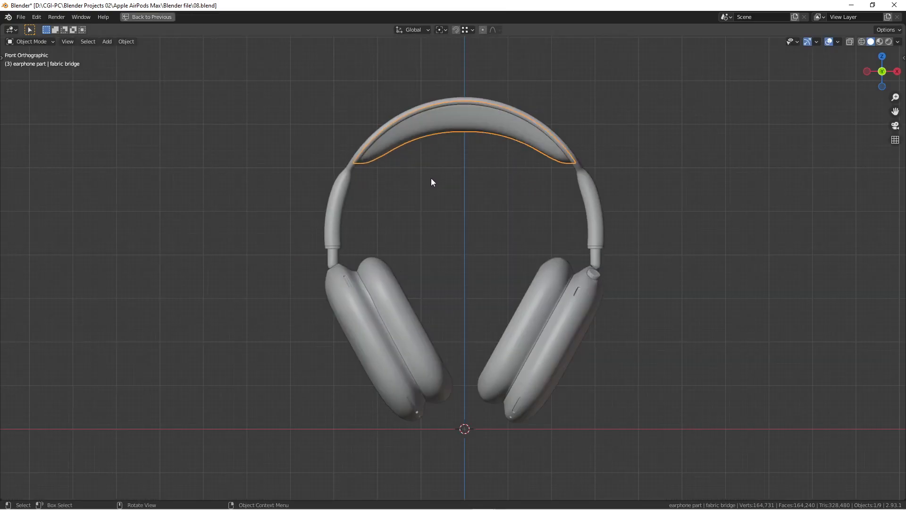
{"action": "key", "text": "ctrl+space"}
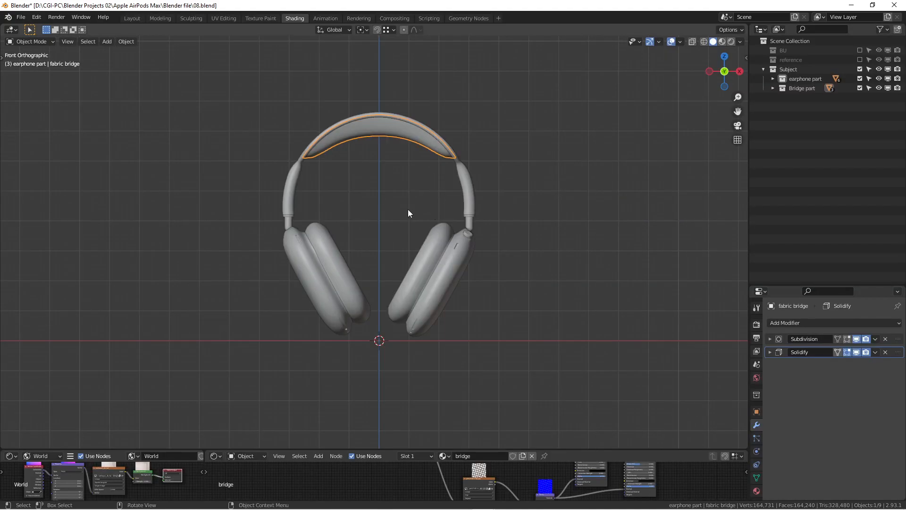
Step: Add a Plain Axes empty at the world origin and scale it to about 0.232
{"action": "key", "text": "alt+a"}
{"action": "key", "text": "shift+a"}
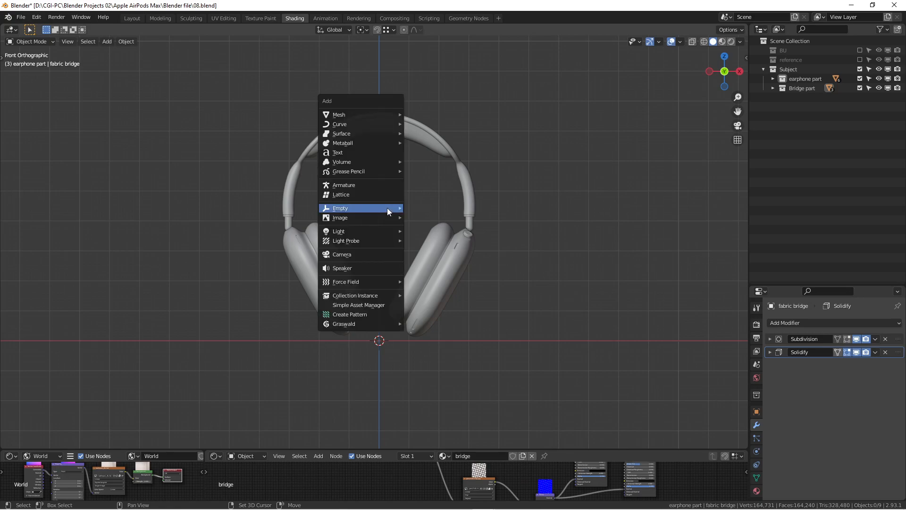
{"action": "mouse_move", "coordinate": [388, 212]}
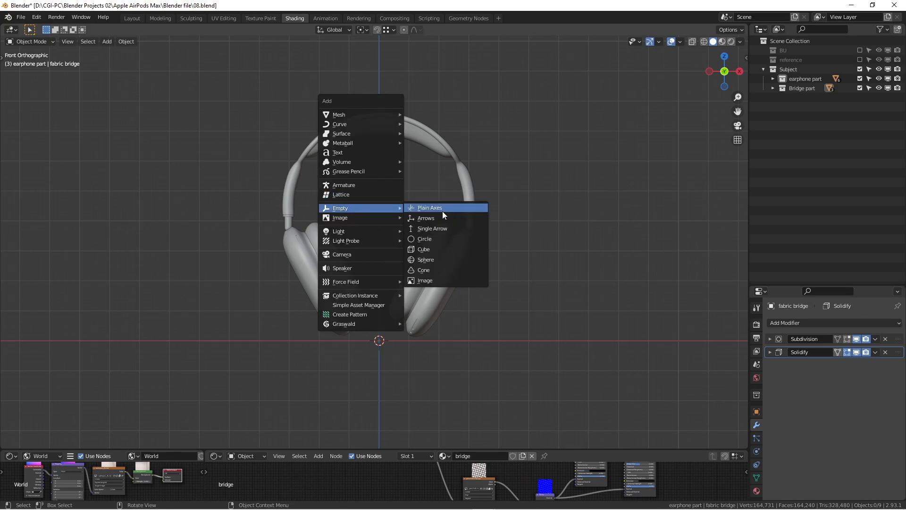
{"action": "left_click", "coordinate": [442, 211]}
{"action": "key", "text": "s"}
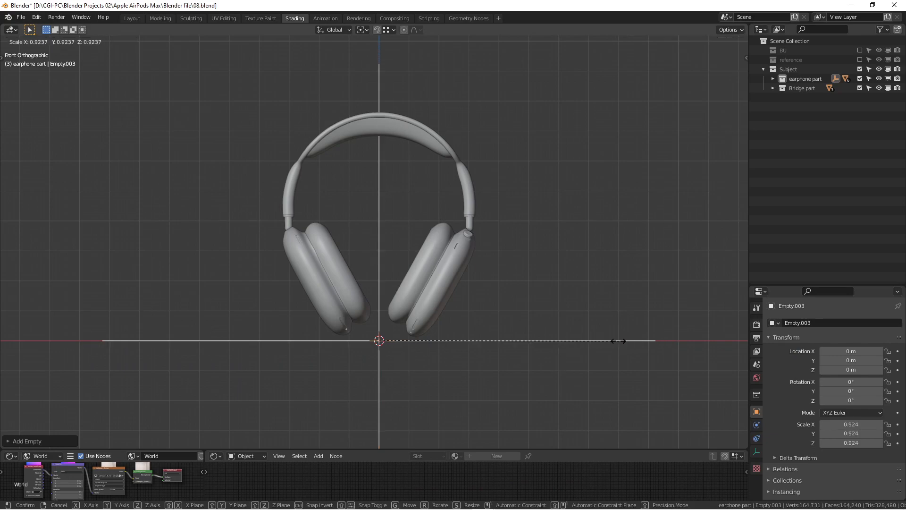
{"action": "left_click", "coordinate": [439, 347]}
Step: Move the empty up along Z to about 0.47 m, between the headband and the ear cups
{"action": "key", "text": "g"}
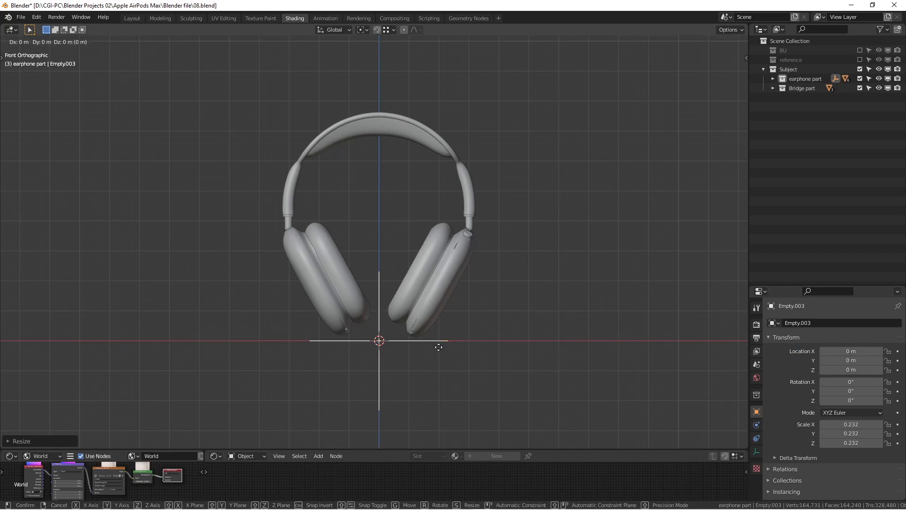
{"action": "key", "text": "z"}
{"action": "left_click", "coordinate": [431, 206]}
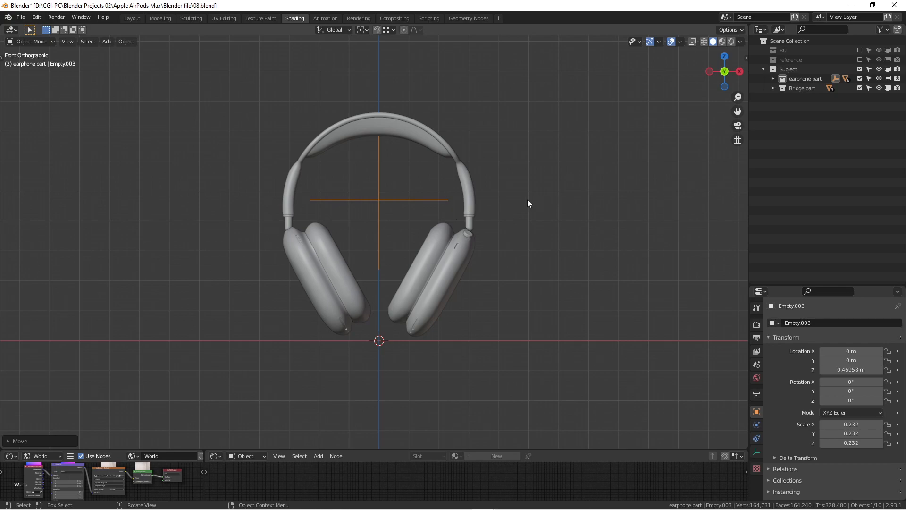
Step: Parent all headphone parts to the empty with the Object option, and clear the selection
{"action": "key", "text": "a"}
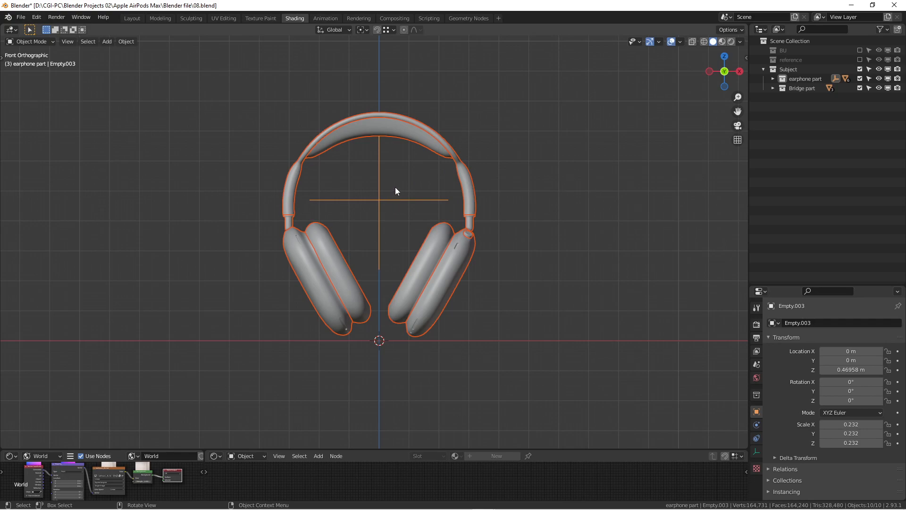
{"action": "key", "text": "ctrl+p"}
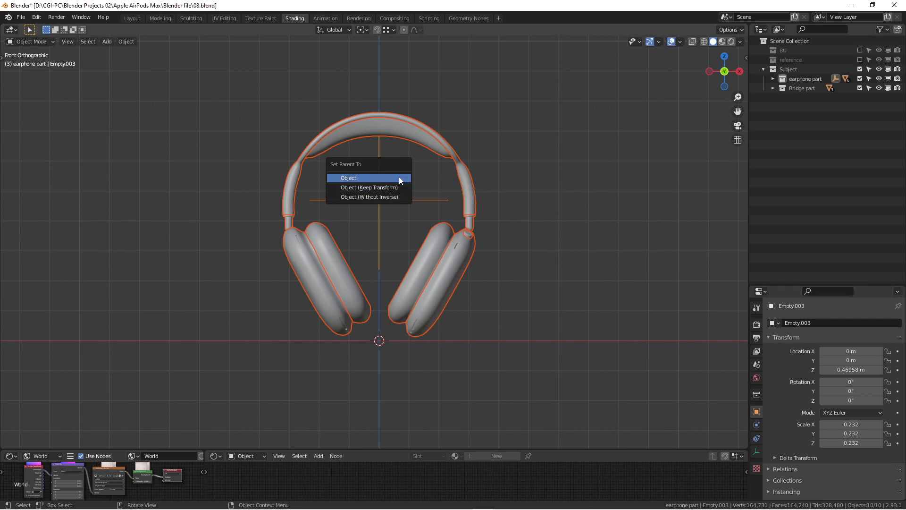
{"action": "left_click", "coordinate": [400, 179]}
{"action": "left_click", "coordinate": [541, 225]}
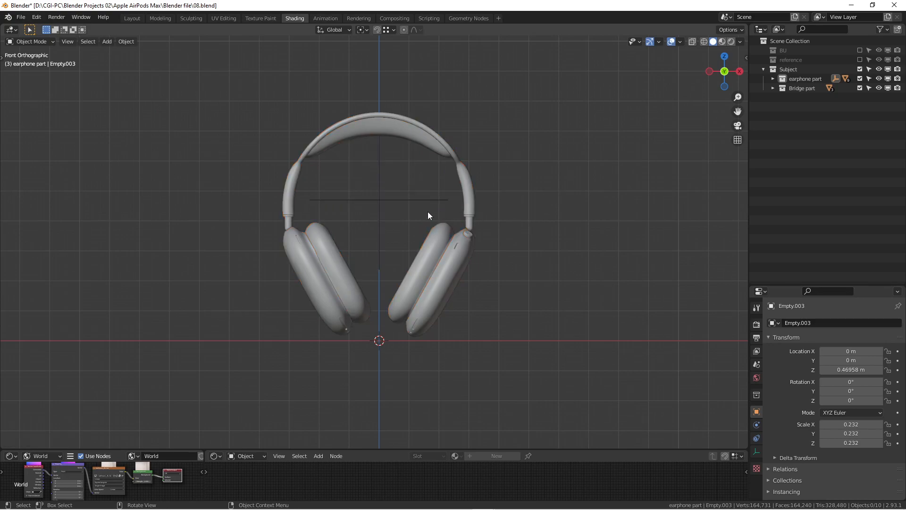
Step: Try moving the empty and rotating it freely in trackball mode to test the parenting of the headphones
{"action": "left_click", "coordinate": [391, 200]}
{"action": "key", "text": "g"}
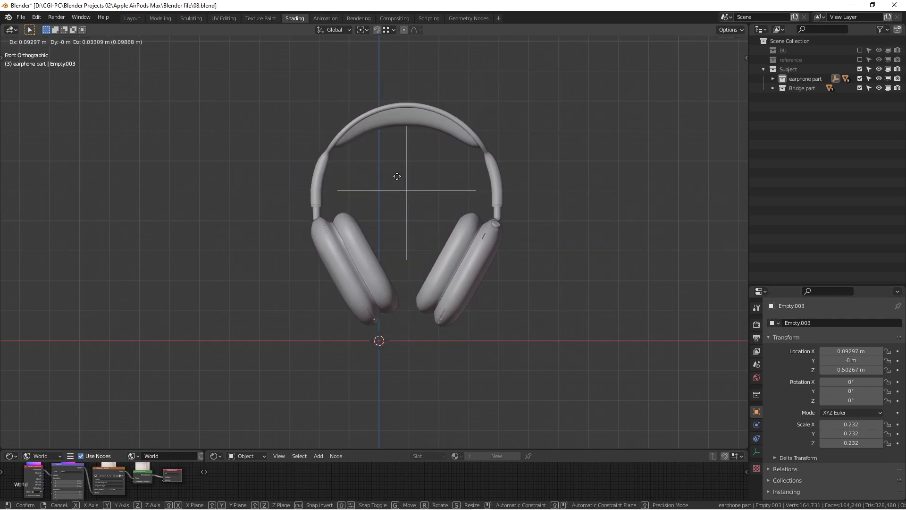
{"action": "key", "text": "Escape"}
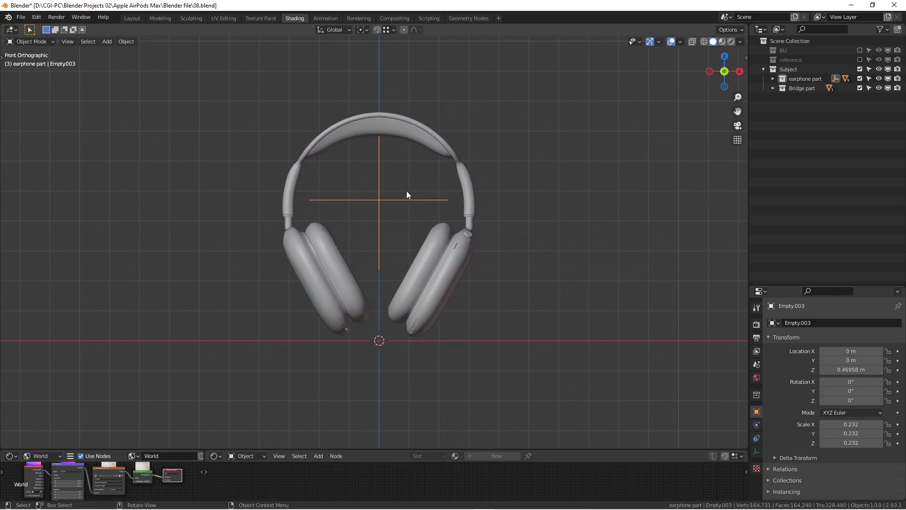
{"action": "key", "text": "r"}
{"action": "key", "text": "r"}
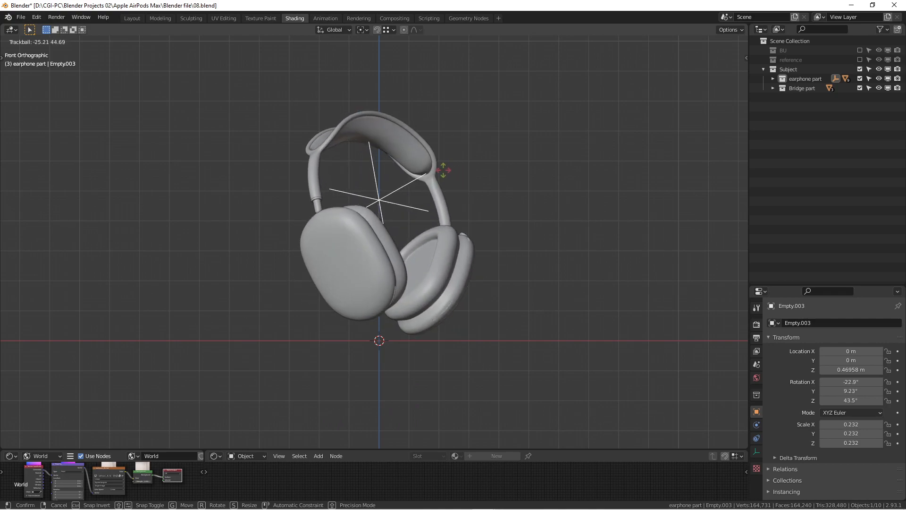
{"action": "right_click", "coordinate": [443, 171]}
Step: Try rotating the inner ear cushion beside the crown button on its own in the front view
{"action": "middle_click_drag", "start_coordinate": [483, 253], "coordinate": [514, 231], "text": "shift"}
{"action": "scroll", "coordinate": [533, 256], "scroll_direction": "up", "scroll_amount": 2}
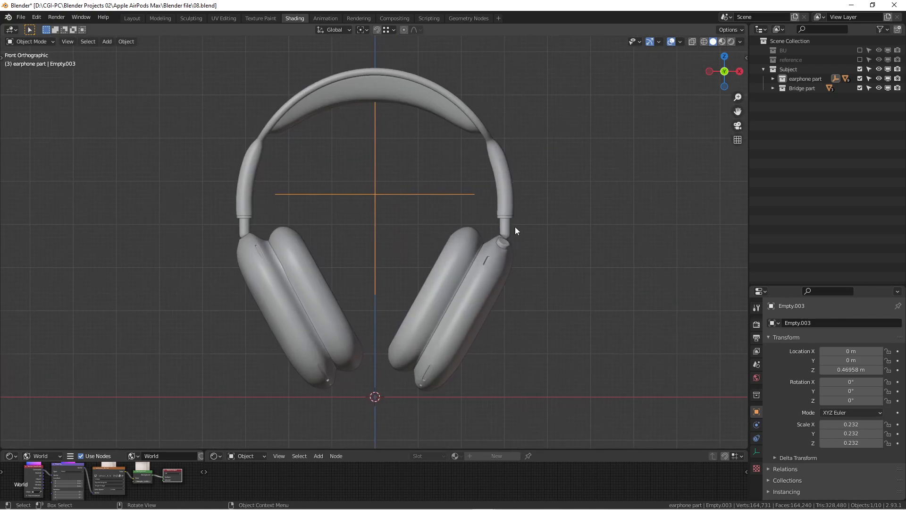
{"action": "scroll", "coordinate": [516, 231], "scroll_direction": "down", "scroll_amount": 1}
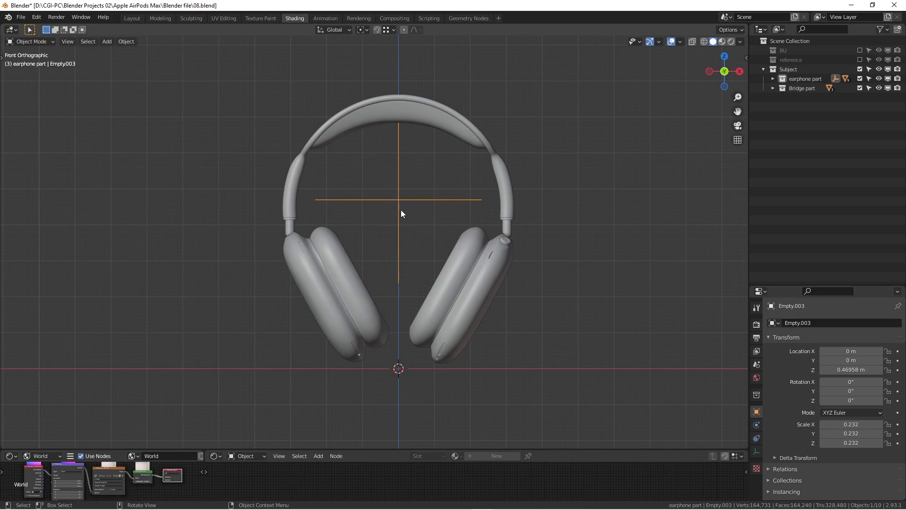
{"action": "scroll", "coordinate": [408, 194], "scroll_direction": "up", "scroll_amount": 1}
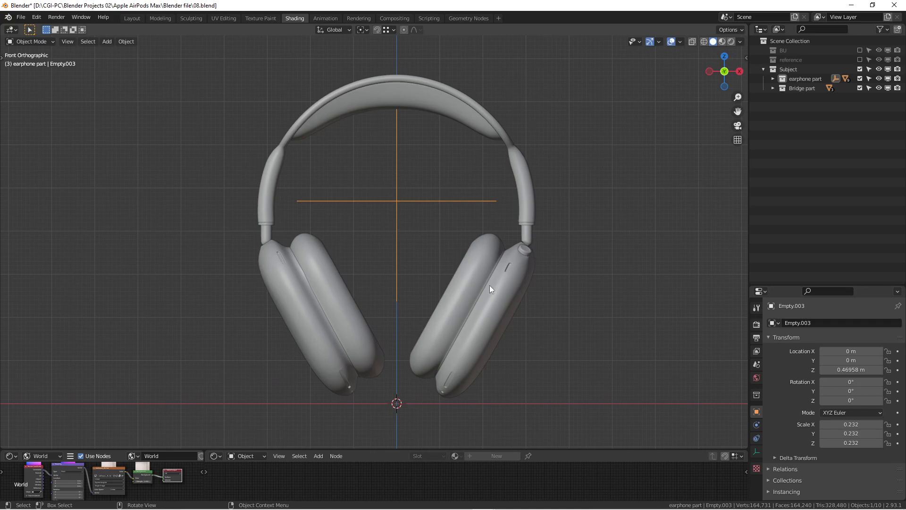
{"action": "left_click", "coordinate": [467, 264]}
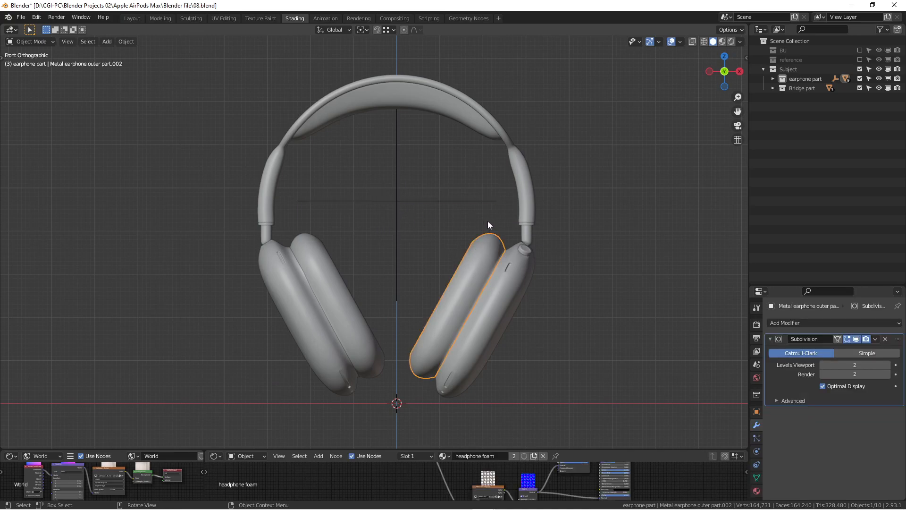
{"action": "middle_click_drag", "start_coordinate": [486, 281], "coordinate": [473, 219], "text": "shift"}
{"action": "key", "text": "KP_1"}
{"action": "key", "text": "r"}
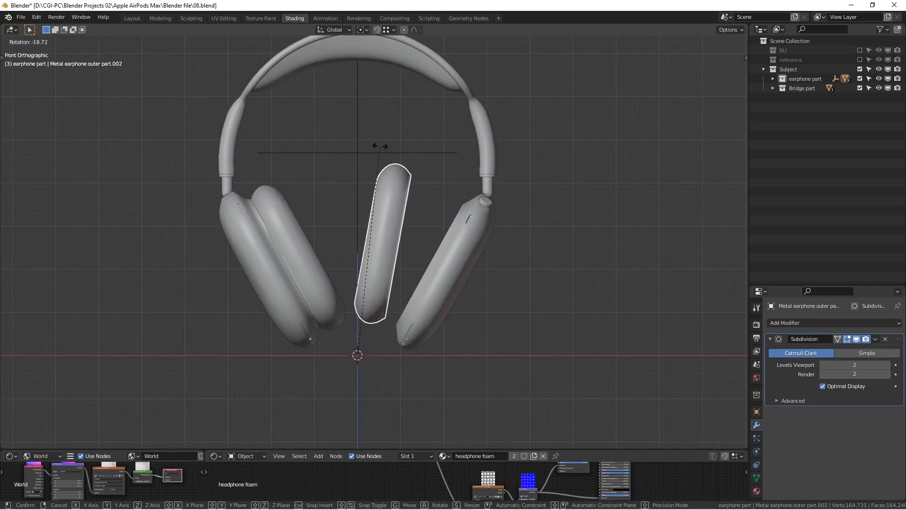
{"action": "right_click", "coordinate": [348, 149]}
{"action": "key", "text": "r"}
{"action": "right_click", "coordinate": [298, 144]}
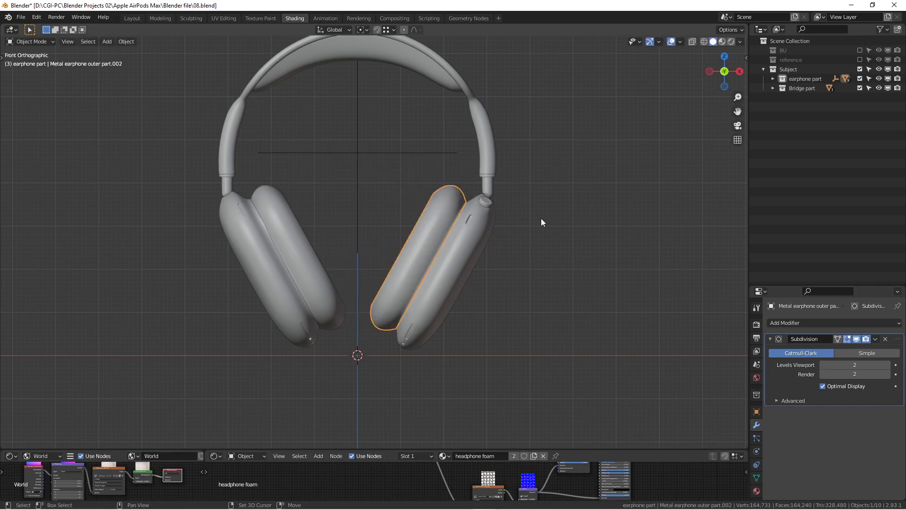
{"action": "middle_click_drag", "start_coordinate": [540, 233], "coordinate": [537, 259], "text": "shift"}
{"action": "left_click", "coordinate": [536, 255]}
{"action": "left_click", "coordinate": [429, 243]}
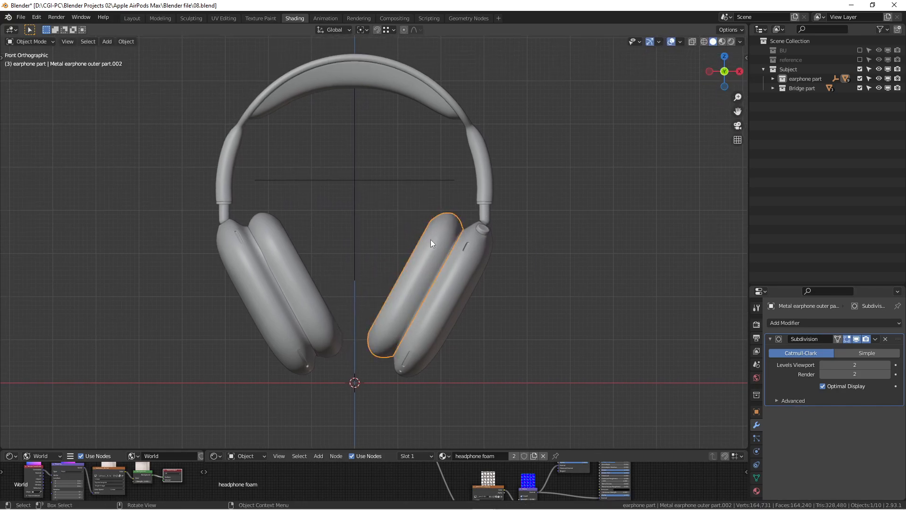
{"action": "key", "text": "ctrl+a"}
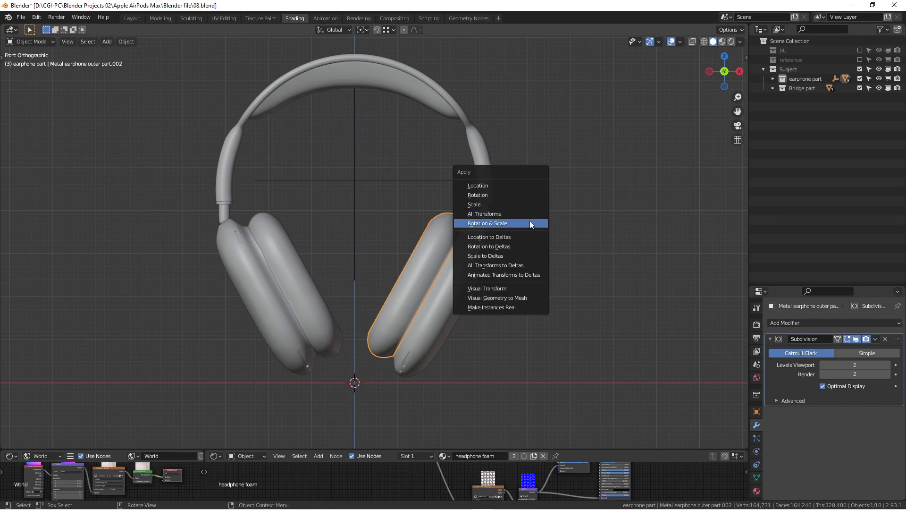
{"action": "right_click", "coordinate": [622, 160]}
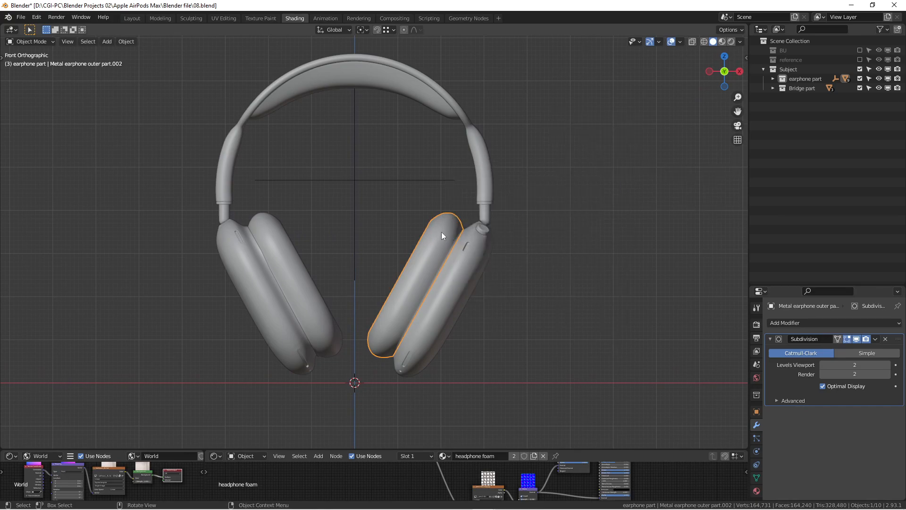
Step: Select the empty again and try moving the whole headphone assembly with it
{"action": "scroll", "coordinate": [382, 231], "scroll_direction": "down", "scroll_amount": 3}
{"action": "middle_click_drag", "start_coordinate": [422, 238], "coordinate": [435, 240], "text": "shift"}
{"action": "scroll", "coordinate": [356, 198], "scroll_direction": "up", "scroll_amount": 2}
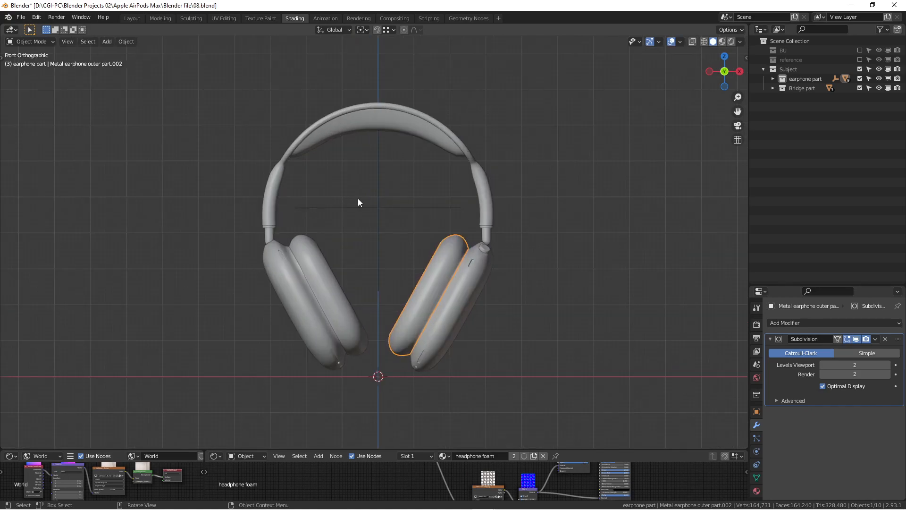
{"action": "left_click", "coordinate": [381, 207]}
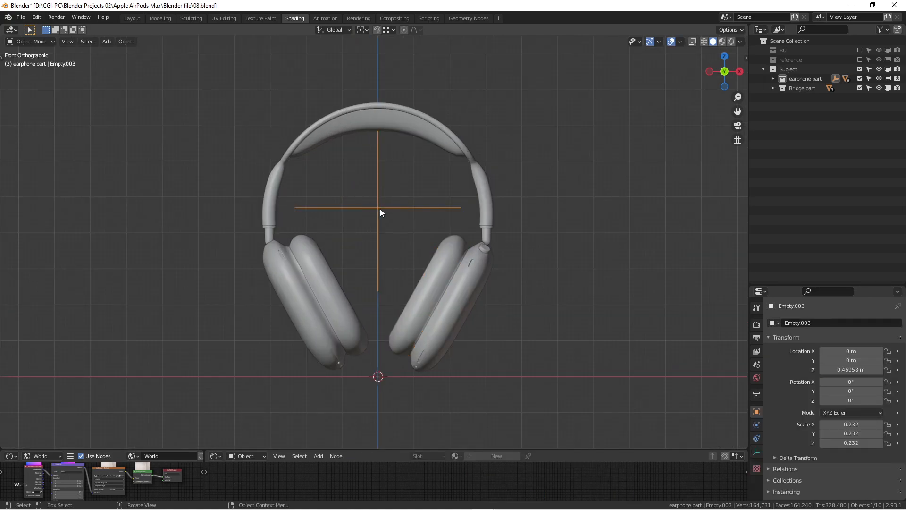
{"action": "scroll", "coordinate": [422, 240], "scroll_direction": "down", "scroll_amount": 1}
{"action": "middle_click_drag", "start_coordinate": [386, 237], "coordinate": [372, 224], "text": "shift"}
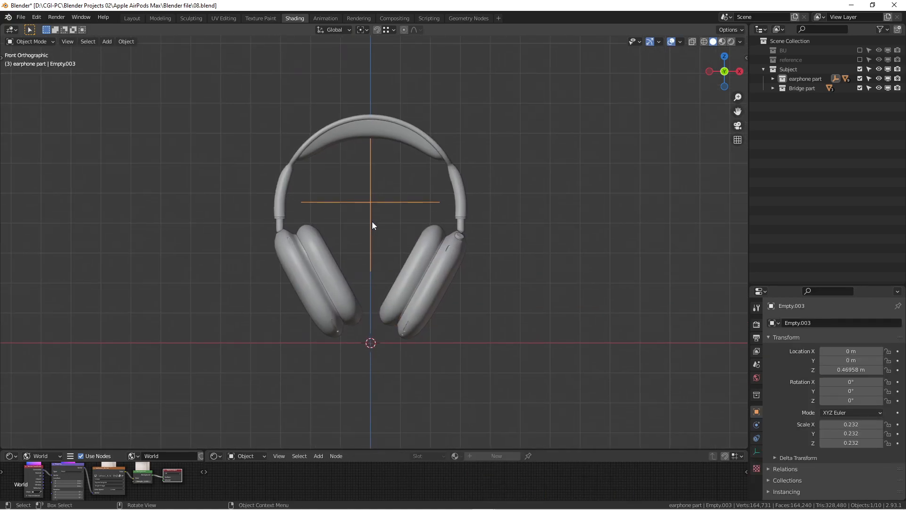
{"action": "key", "text": "g"}
{"action": "right_click", "coordinate": [365, 211]}
{"action": "middle_click_drag", "start_coordinate": [491, 220], "coordinate": [515, 231], "text": "shift"}
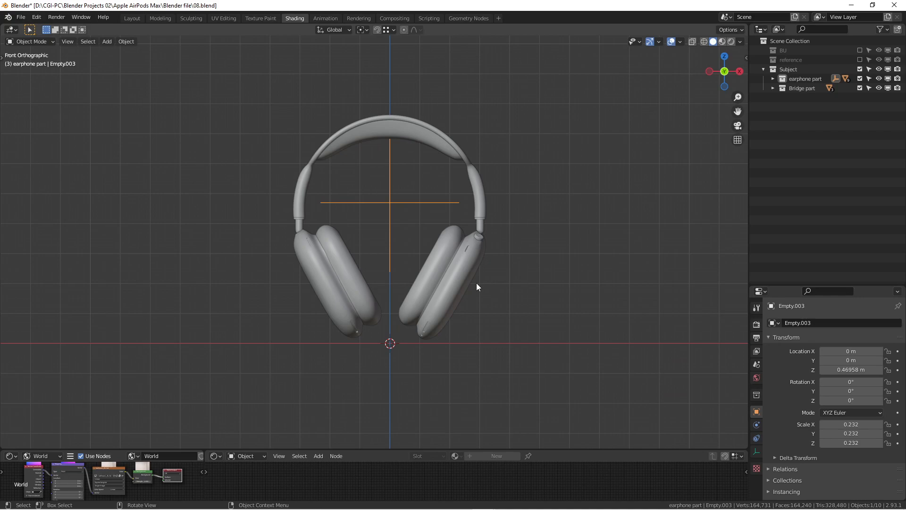
Step: Enlarge the node editors beneath the viewport and examine the world node tree in a maximized editor
{"action": "left_click_drag", "start_coordinate": [454, 449], "coordinate": [453, 380]}
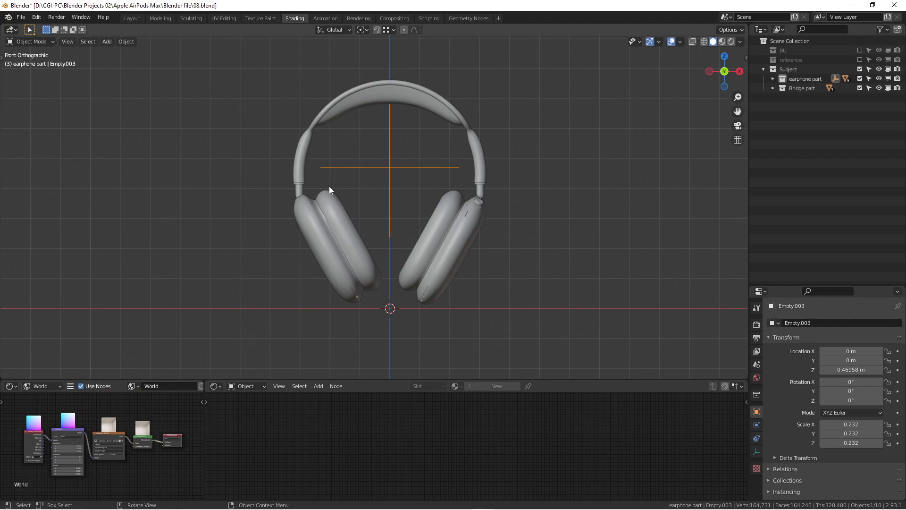
{"action": "scroll", "coordinate": [200, 341], "scroll_direction": "up", "scroll_amount": 1}
{"action": "scroll", "coordinate": [321, 242], "scroll_direction": "down", "scroll_amount": 2}
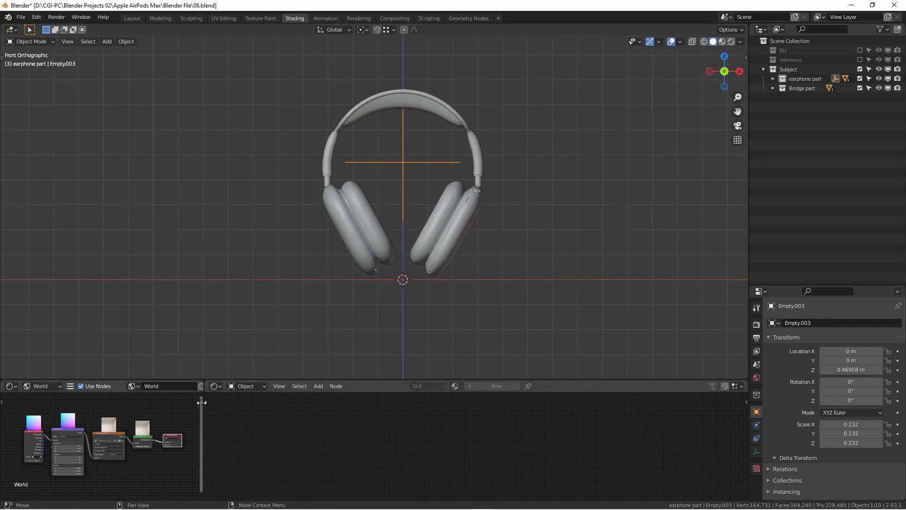
{"action": "left_click_drag", "start_coordinate": [201, 403], "coordinate": [249, 406]}
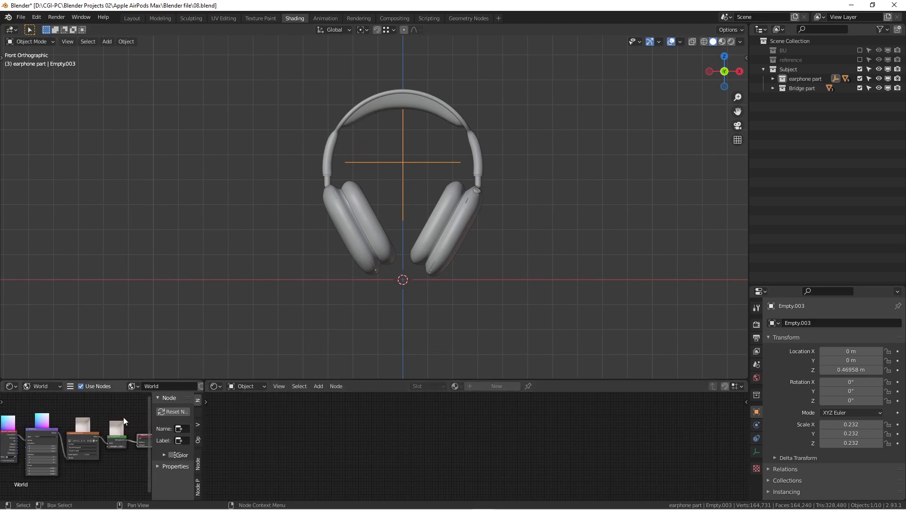
{"action": "key", "text": "ctrl+space"}
{"action": "key", "text": "ctrl+v"}
{"action": "middle_click_drag", "start_coordinate": [453, 361], "coordinate": [438, 367]}
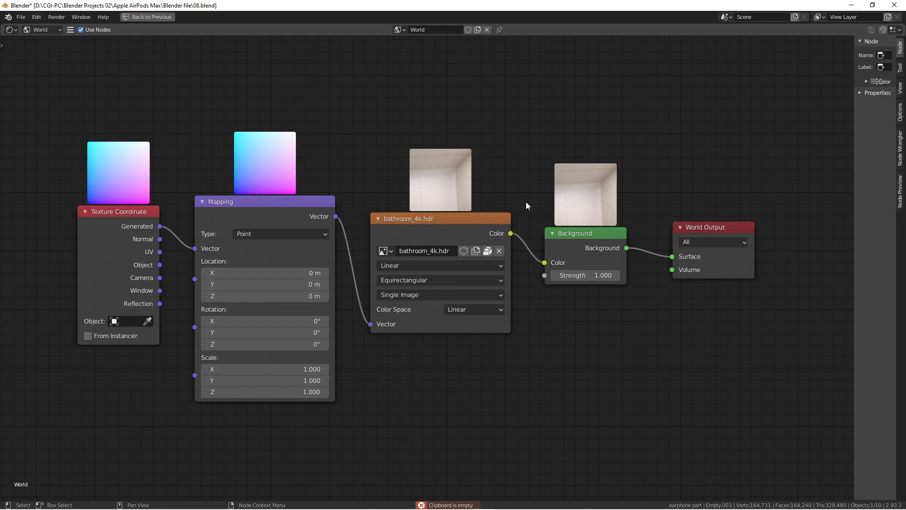
{"action": "key", "text": "ctrl+space"}
Step: Switch the viewport to rendered shading, give the node editors more height, and view the headphones from an angle
{"action": "left_click", "coordinate": [731, 41]}
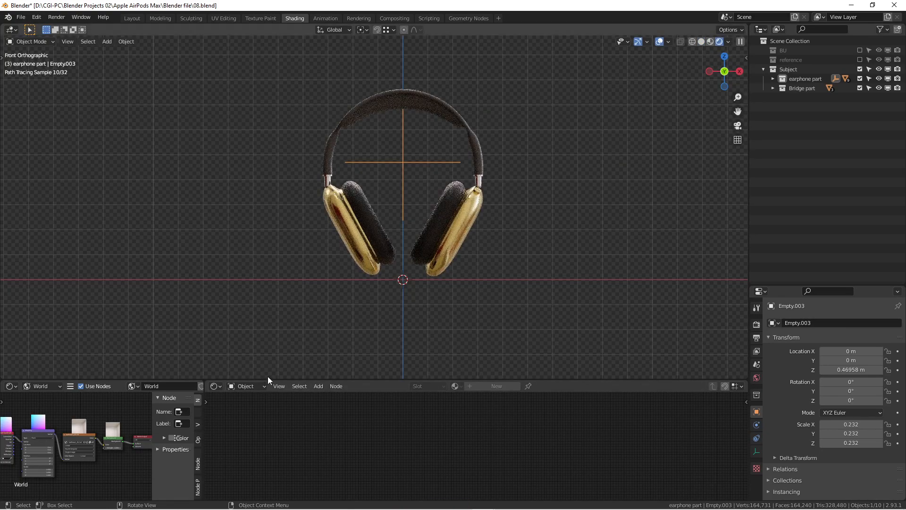
{"action": "left_click_drag", "start_coordinate": [267, 380], "coordinate": [280, 329]}
{"action": "scroll", "coordinate": [432, 146], "scroll_direction": "up", "scroll_amount": 2}
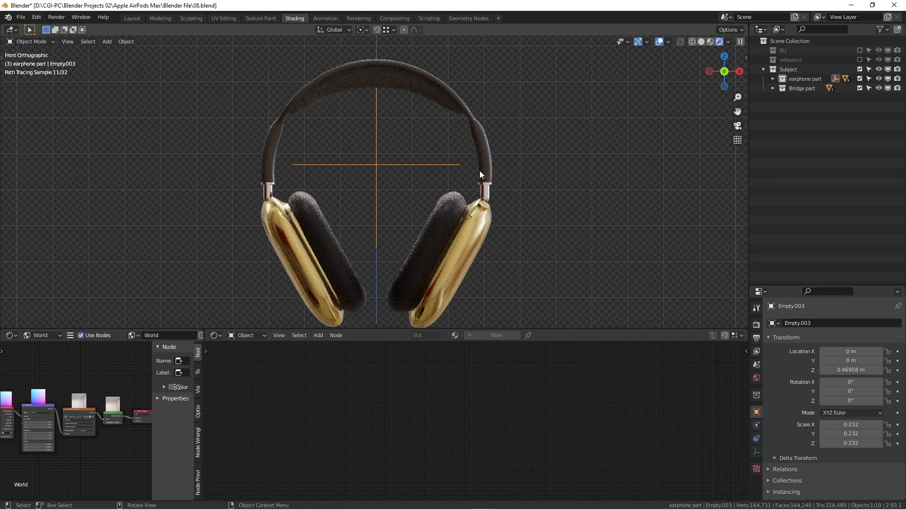
{"action": "scroll", "coordinate": [479, 170], "scroll_direction": "down", "scroll_amount": 1}
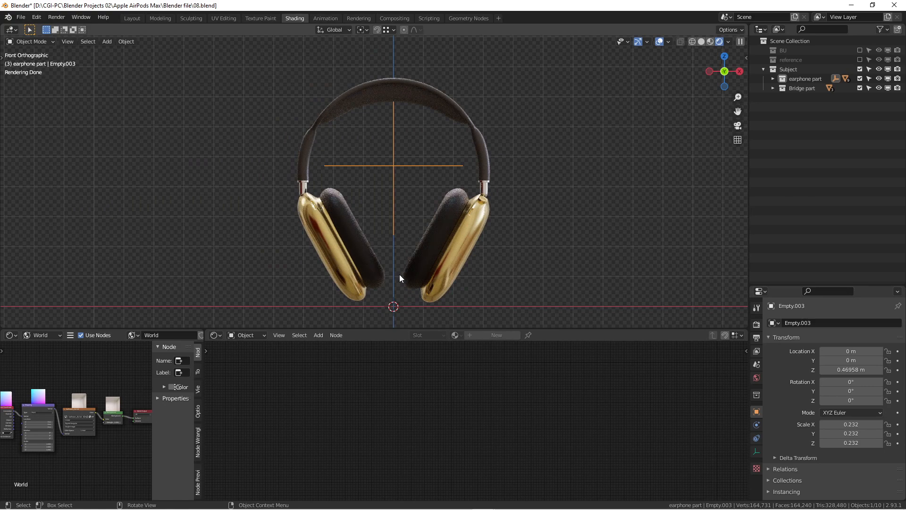
{"action": "mouse_move", "coordinate": [362, 217]}
{"action": "middle_mouse_down"}
{"action": "mouse_move", "coordinate": [482, 196]}
{"action": "mouse_move", "coordinate": [469, 137]}
{"action": "mouse_move", "coordinate": [370, 98]}
{"action": "mouse_move", "coordinate": [317, 152]}
{"action": "middle_mouse_up"}
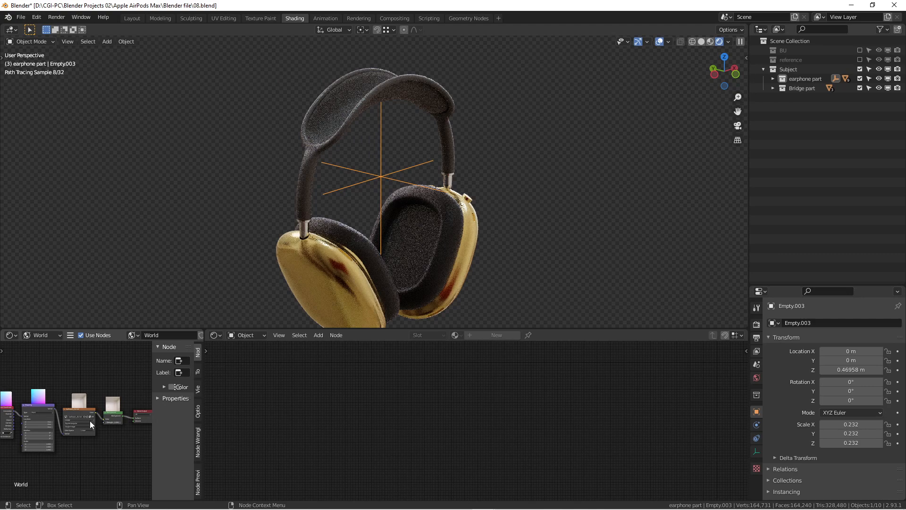
Step: Try hall_of_finfish_4k.hdr from the HDRIs folder as the world environment texture
{"action": "scroll", "coordinate": [90, 420], "scroll_direction": "up", "scroll_amount": 1}
{"action": "key", "text": "ctrl+space"}
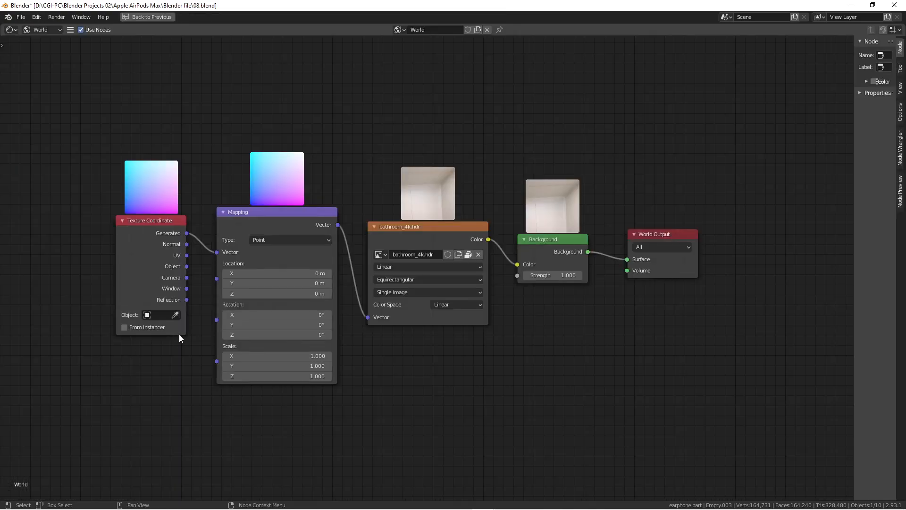
{"action": "left_click", "coordinate": [478, 254]}
{"action": "left_click", "coordinate": [473, 255]}
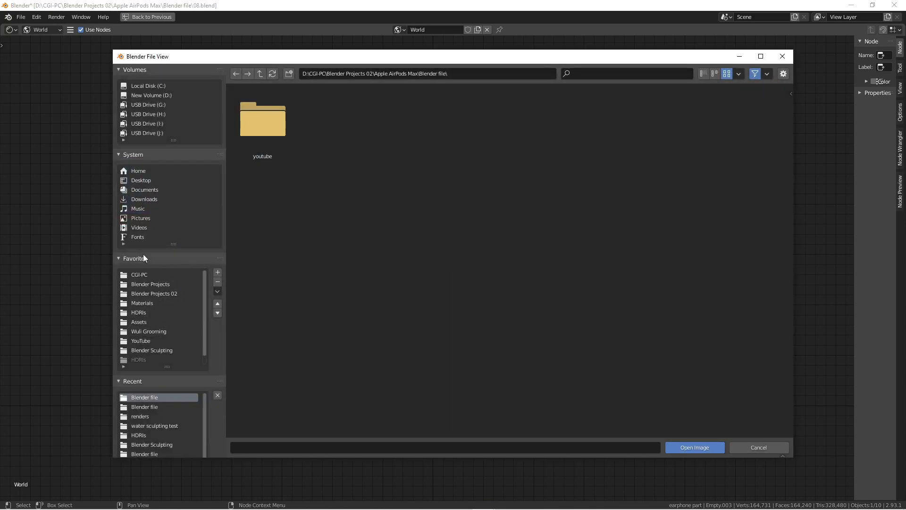
{"action": "left_click", "coordinate": [149, 314]}
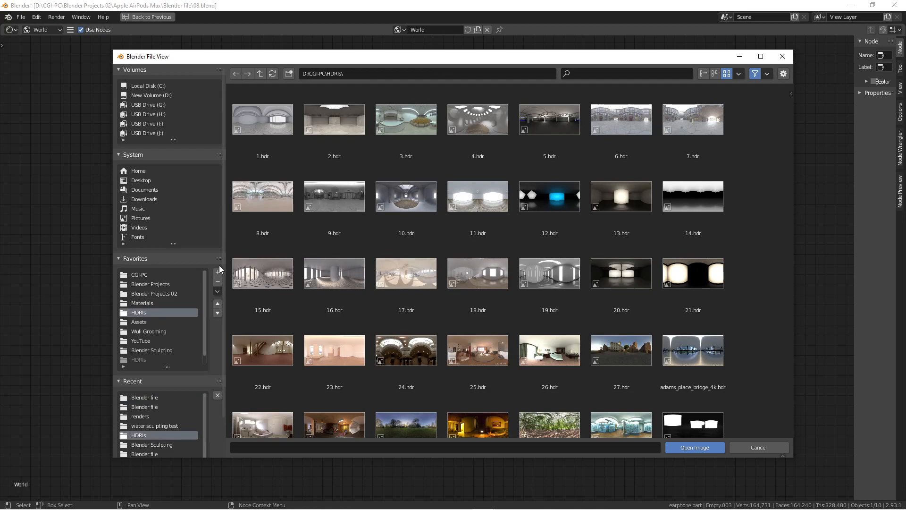
{"action": "scroll", "coordinate": [473, 212], "scroll_direction": "down", "scroll_amount": 5}
{"action": "double_click", "coordinate": [627, 260]}
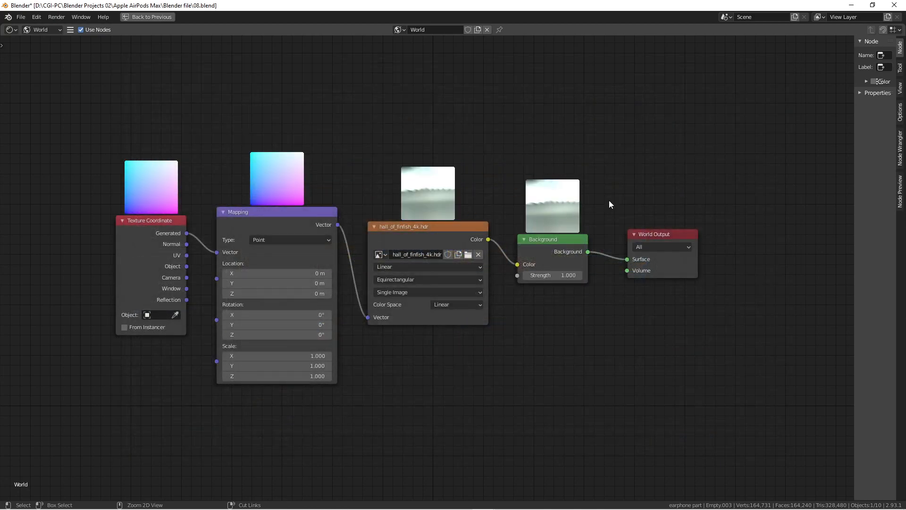
{"action": "key", "text": "ctrl+space"}
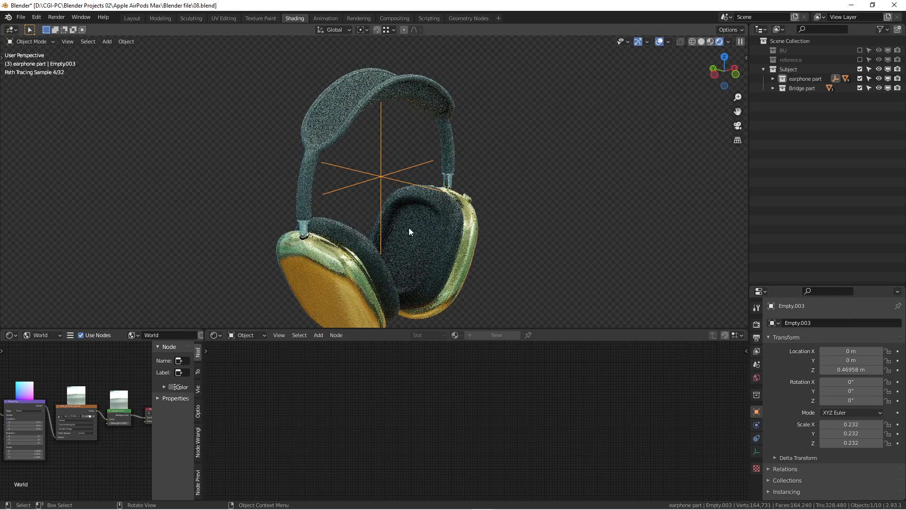
Step: Widen the world node editor and check the headphones' lighting and reflections from several angles
{"action": "middle_click_drag", "start_coordinate": [383, 228], "coordinate": [337, 209]}
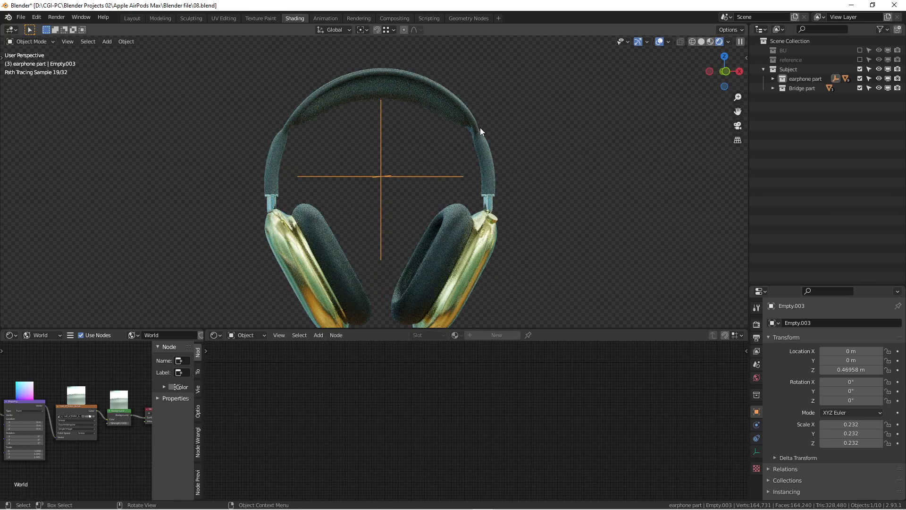
{"action": "left_click_drag", "start_coordinate": [203, 369], "coordinate": [294, 368]}
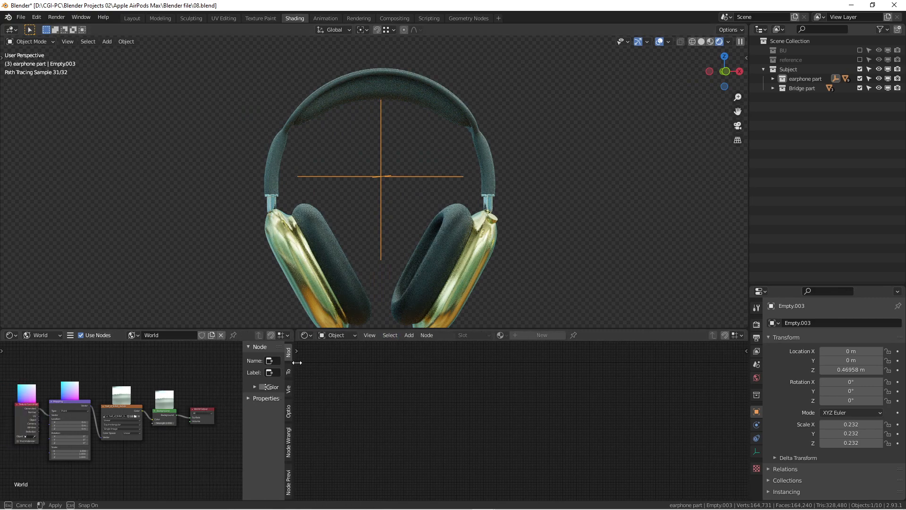
{"action": "mouse_move", "coordinate": [530, 181]}
{"action": "middle_mouse_down"}
{"action": "mouse_move", "coordinate": [489, 166]}
{"action": "mouse_move", "coordinate": [520, 183]}
{"action": "middle_mouse_up"}
{"action": "scroll", "coordinate": [261, 149], "scroll_direction": "up", "scroll_amount": 2}
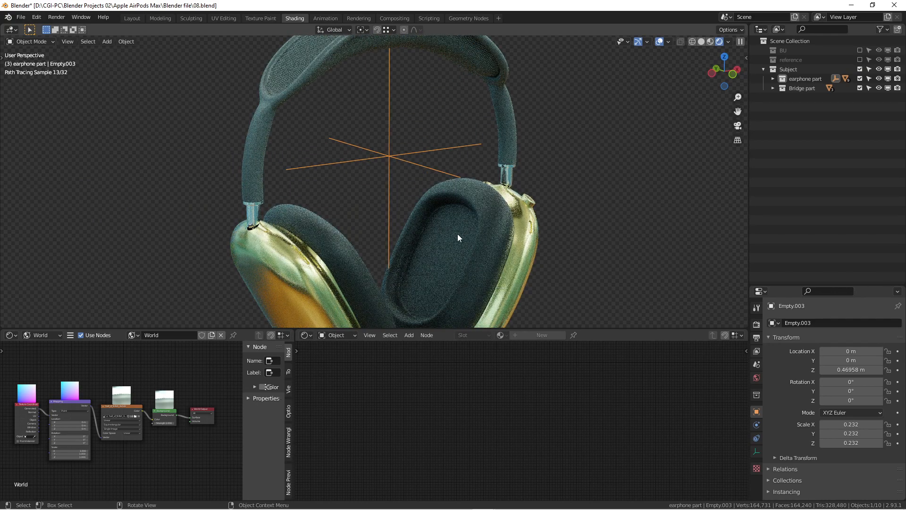
{"action": "scroll", "coordinate": [333, 181], "scroll_direction": "down", "scroll_amount": 3}
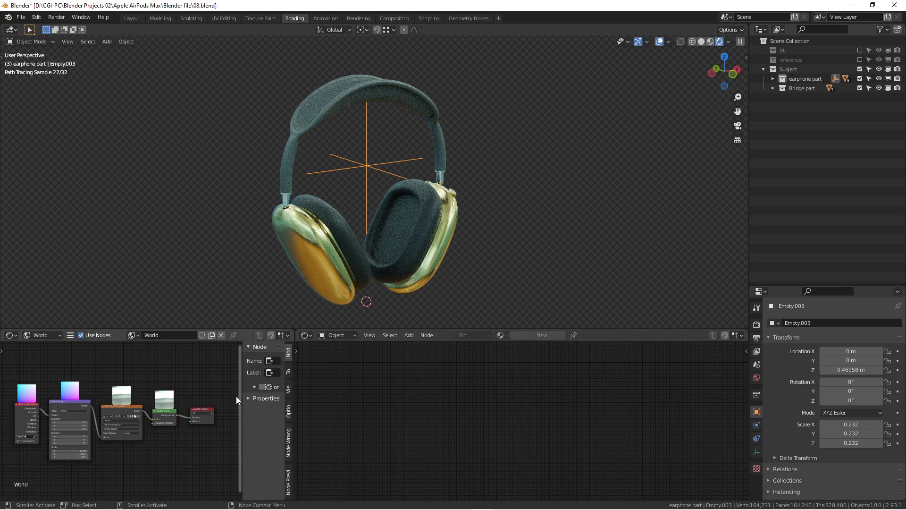
Step: Hide the world node editor's sidebar and reframe its nodes in the wider area
{"action": "key", "text": "n"}
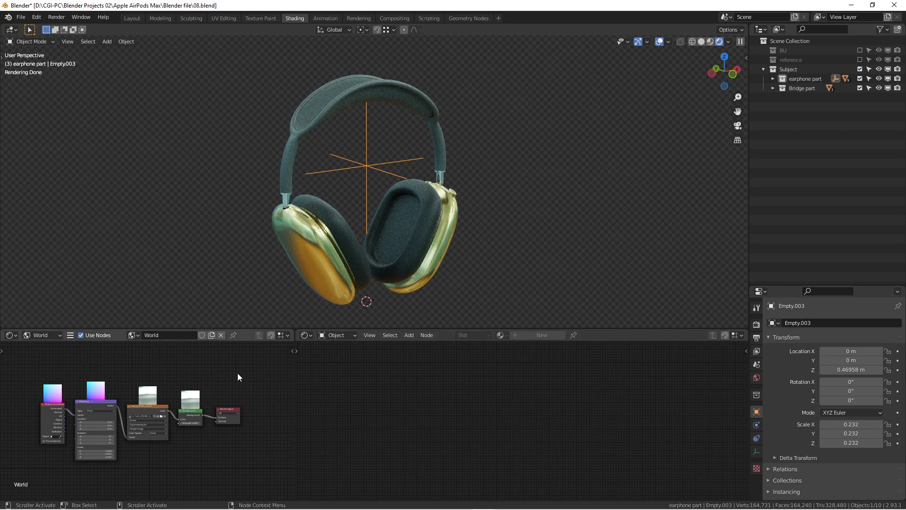
{"action": "scroll", "coordinate": [240, 401], "scroll_direction": "up", "scroll_amount": 3}
{"action": "middle_click_drag", "start_coordinate": [231, 384], "coordinate": [249, 372]}
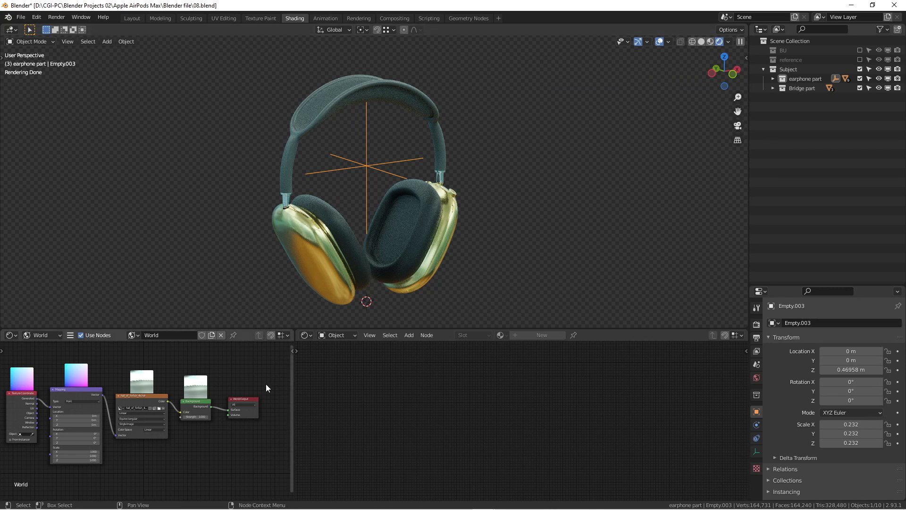
{"action": "middle_click_drag", "start_coordinate": [469, 202], "coordinate": [455, 207]}
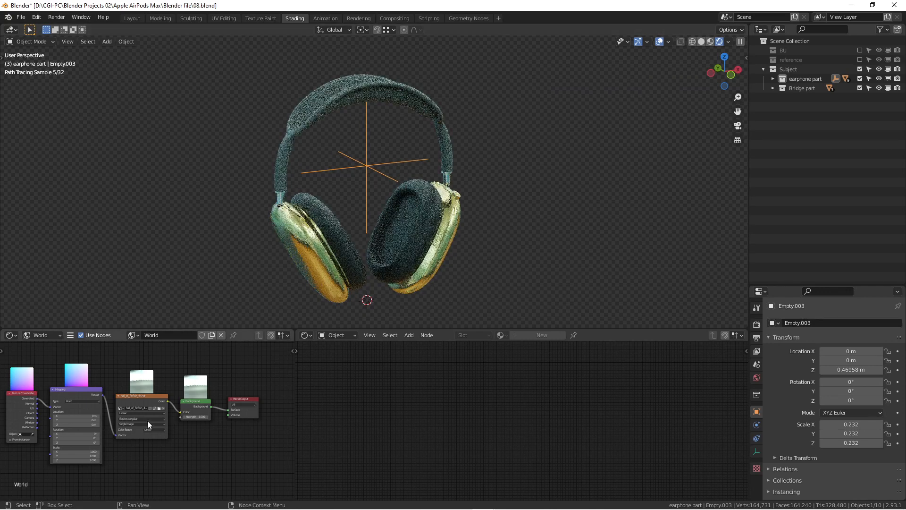
Step: Replace the world environment texture with bathroom_4k.hdr from the HDRIs folder
{"action": "scroll", "coordinate": [157, 412], "scroll_direction": "up", "scroll_amount": 2}
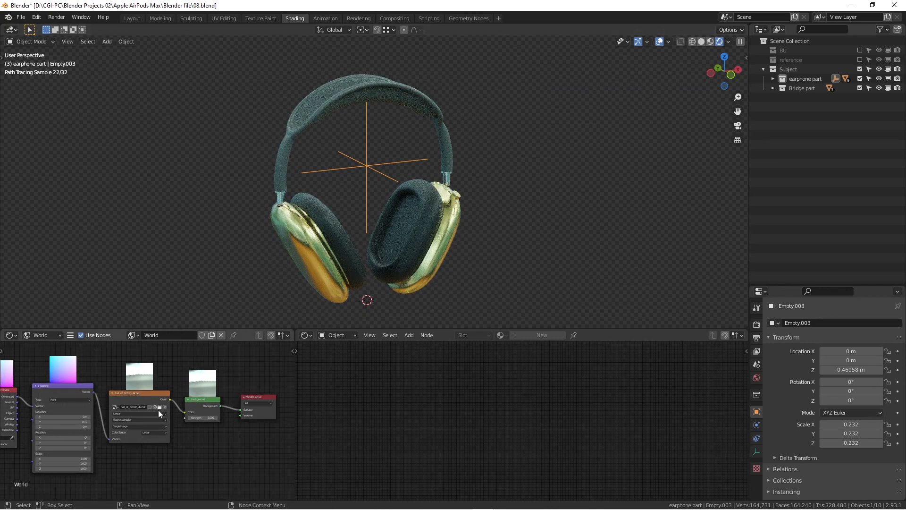
{"action": "left_click", "coordinate": [166, 407]}
{"action": "left_click", "coordinate": [161, 406]}
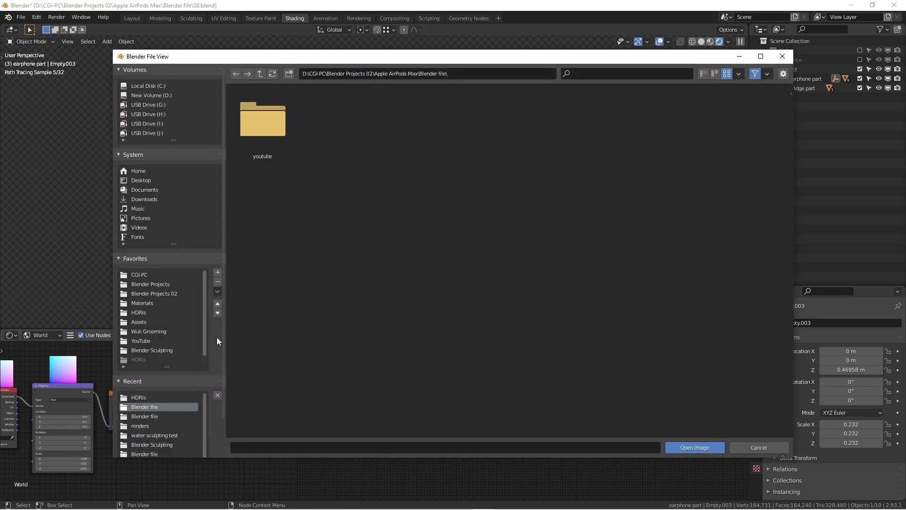
{"action": "left_click", "coordinate": [143, 310]}
{"action": "scroll", "coordinate": [467, 260], "scroll_direction": "down", "scroll_amount": 3}
{"action": "scroll", "coordinate": [551, 291], "scroll_direction": "down", "scroll_amount": 3}
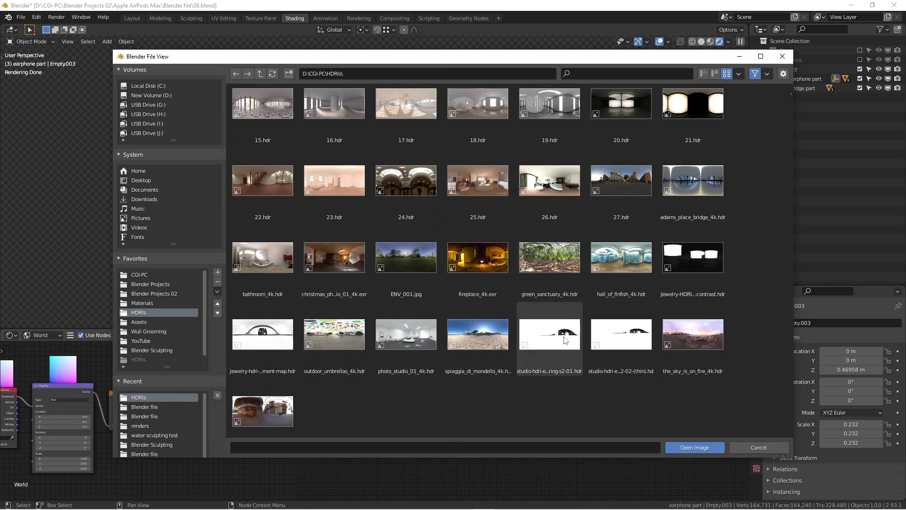
{"action": "scroll", "coordinate": [485, 260], "scroll_direction": "up", "scroll_amount": 1}
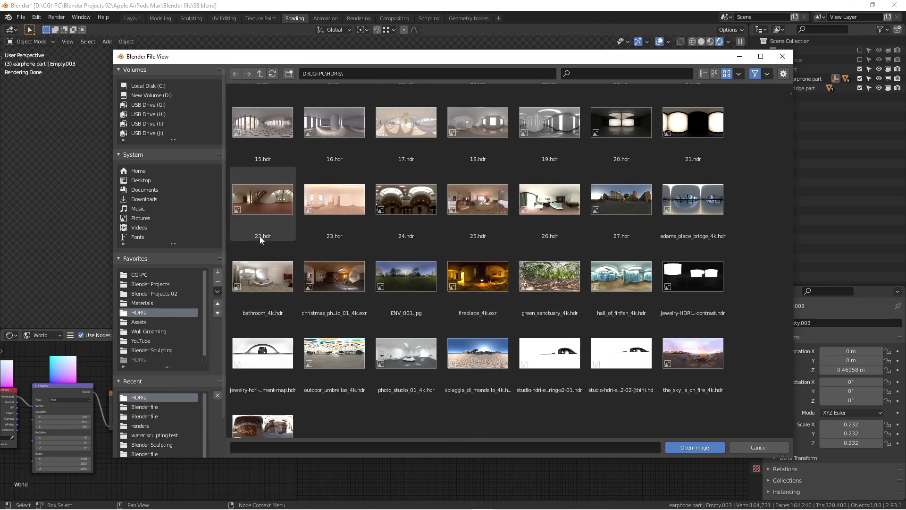
{"action": "double_click", "coordinate": [273, 280]}
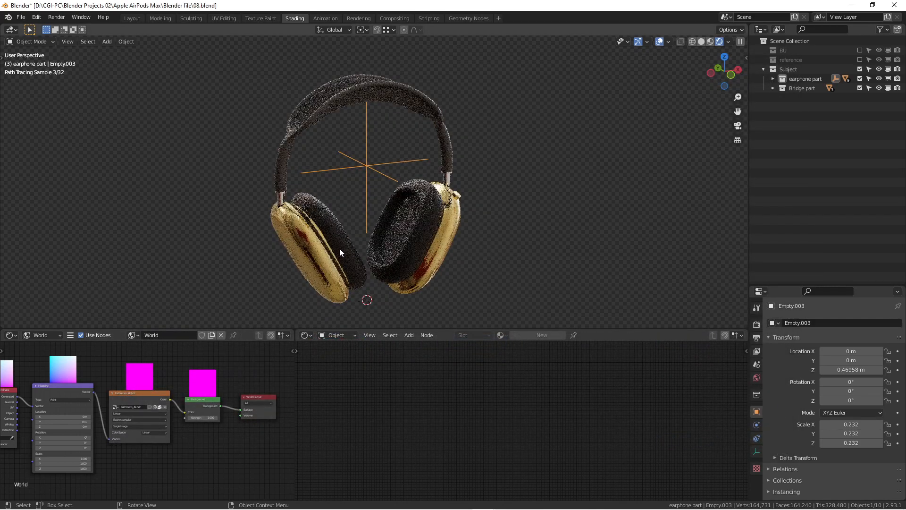
Step: Examine the gold shells and dark cushions under the bathroom lighting, from an angle and close up in the front view
{"action": "mouse_move", "coordinate": [492, 211]}
{"action": "middle_mouse_down"}
{"action": "mouse_move", "coordinate": [446, 216]}
{"action": "mouse_move", "coordinate": [443, 190]}
{"action": "middle_mouse_up"}
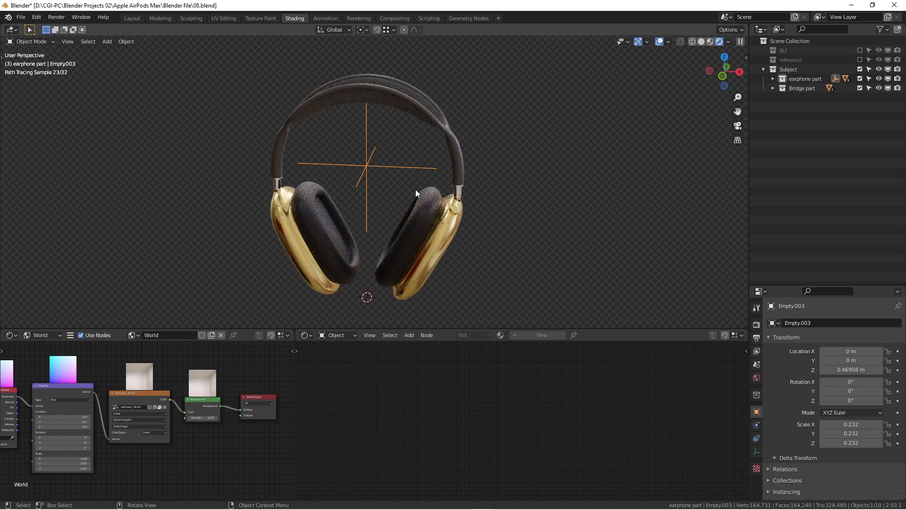
{"action": "key", "text": "KP_1"}
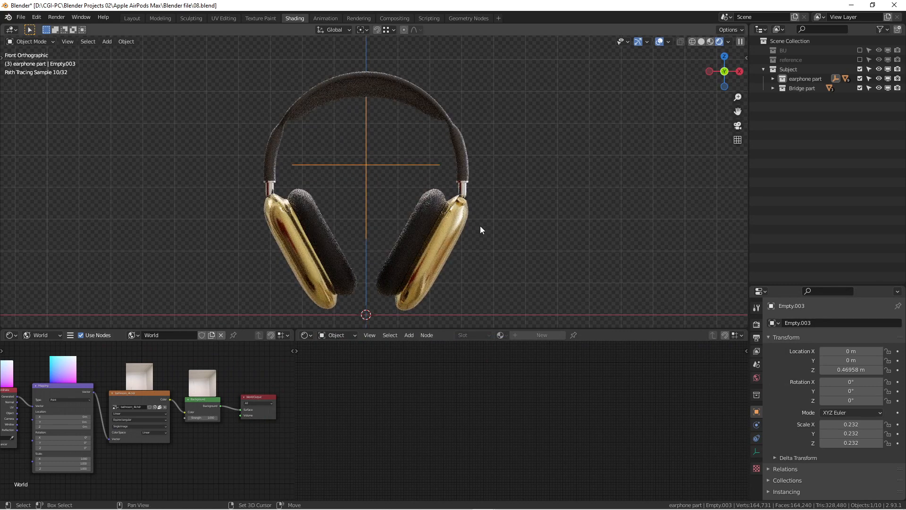
{"action": "scroll", "coordinate": [474, 203], "scroll_direction": "up", "scroll_amount": 2}
{"action": "scroll", "coordinate": [432, 202], "scroll_direction": "up", "scroll_amount": 3}
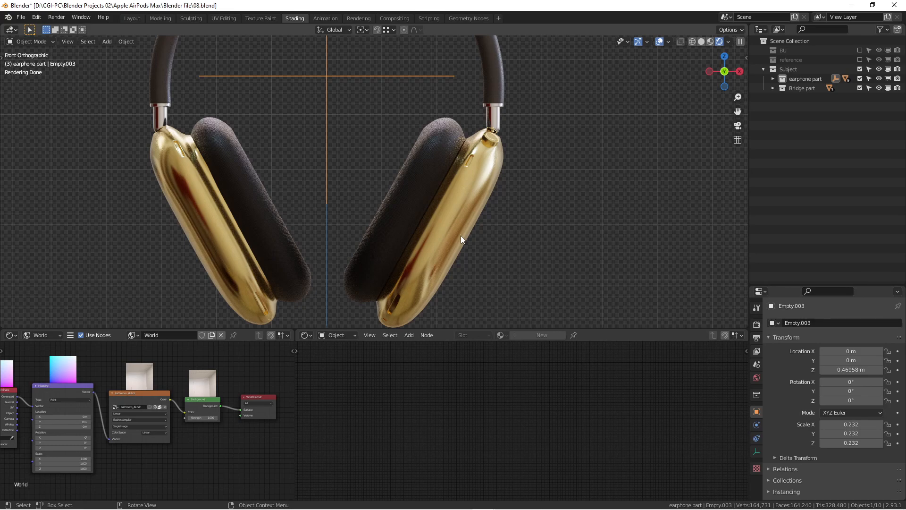
{"action": "scroll", "coordinate": [504, 197], "scroll_direction": "down", "scroll_amount": 2}
{"action": "middle_click_drag", "start_coordinate": [504, 197], "coordinate": [480, 148], "text": "shift"}
{"action": "scroll", "coordinate": [494, 186], "scroll_direction": "down", "scroll_amount": 1}
{"action": "middle_click_drag", "start_coordinate": [499, 189], "coordinate": [509, 240], "text": "shift"}
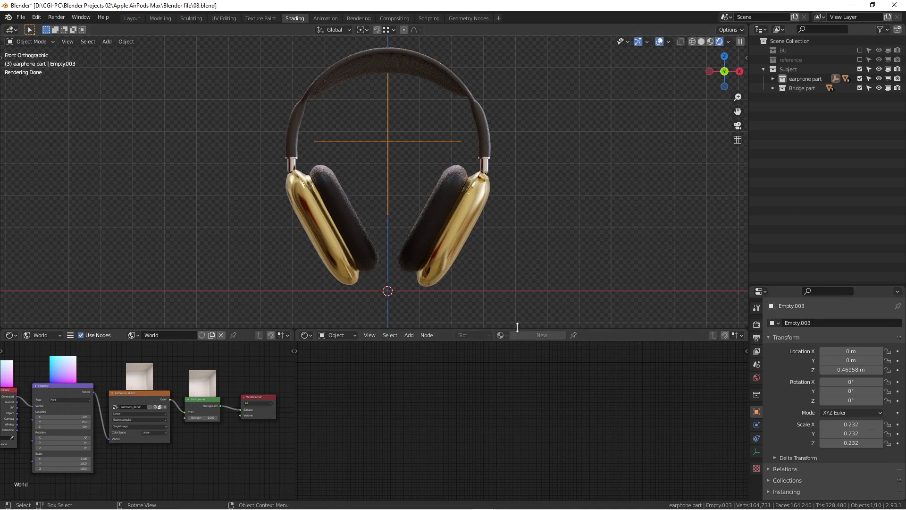
Step: Raise the height of the node editors again and check the headphones from an angle and from the front
{"action": "left_click_drag", "start_coordinate": [517, 330], "coordinate": [500, 299]}
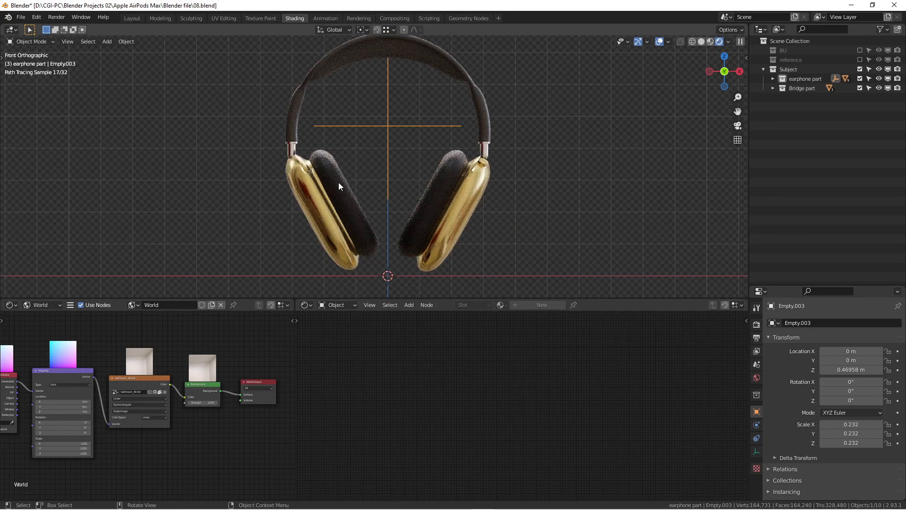
{"action": "mouse_move", "coordinate": [424, 188]}
{"action": "middle_mouse_down"}
{"action": "mouse_move", "coordinate": [539, 190]}
{"action": "mouse_move", "coordinate": [370, 186]}
{"action": "middle_mouse_up"}
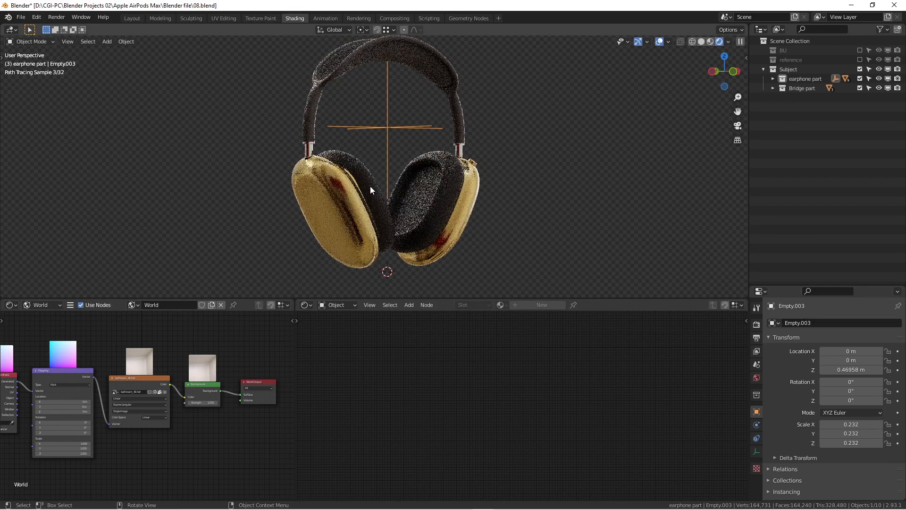
{"action": "key", "text": "KP_1"}
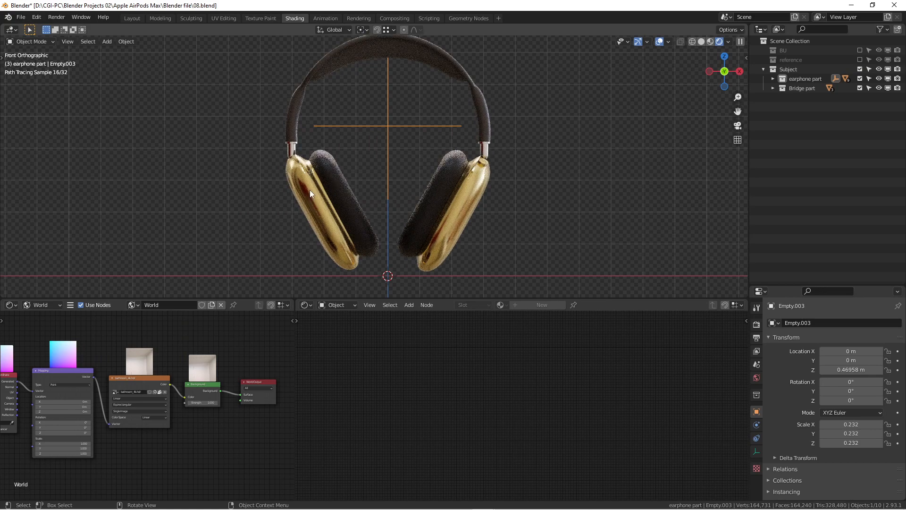
{"action": "scroll", "coordinate": [467, 198], "scroll_direction": "up", "scroll_amount": 3}
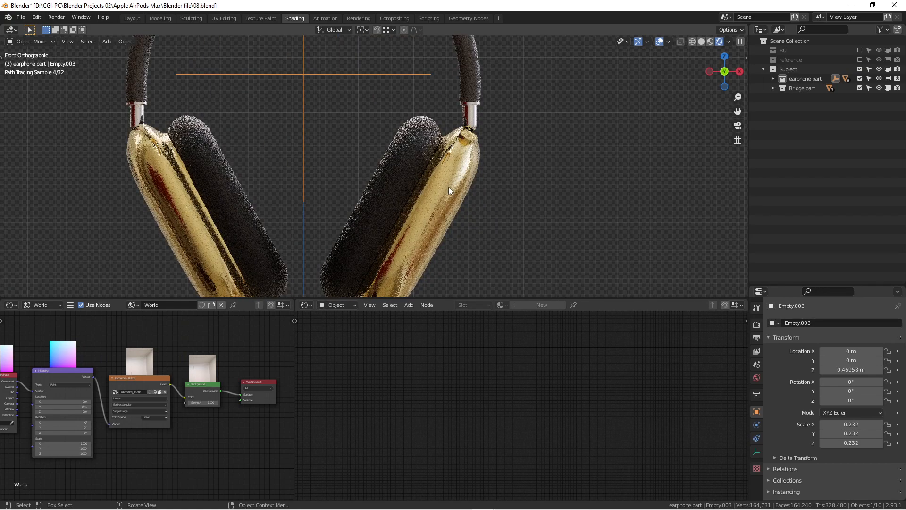
Step: Select the metal outer shell on the crown-button side and bring its Gold metal shader nodes into view
{"action": "left_click", "coordinate": [449, 186]}
{"action": "middle_click_drag", "start_coordinate": [508, 186], "coordinate": [402, 144]}
{"action": "scroll", "coordinate": [418, 178], "scroll_direction": "up", "scroll_amount": 3}
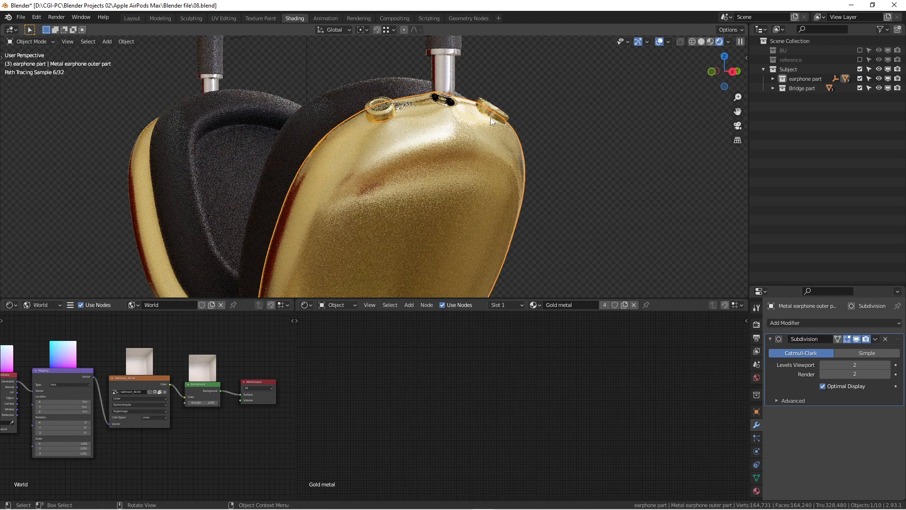
{"action": "key", "text": "Home"}
{"action": "scroll", "coordinate": [494, 377], "scroll_direction": "up", "scroll_amount": 7}
{"action": "scroll", "coordinate": [439, 378], "scroll_direction": "up", "scroll_amount": 2}
{"action": "middle_click_drag", "start_coordinate": [497, 379], "coordinate": [399, 400]}
{"action": "scroll", "coordinate": [440, 375], "scroll_direction": "up", "scroll_amount": 5}
{"action": "mouse_move", "coordinate": [439, 288]}
{"action": "middle_mouse_down"}
{"action": "mouse_move", "coordinate": [444, 247]}
{"action": "mouse_move", "coordinate": [437, 292]}
{"action": "middle_mouse_up"}
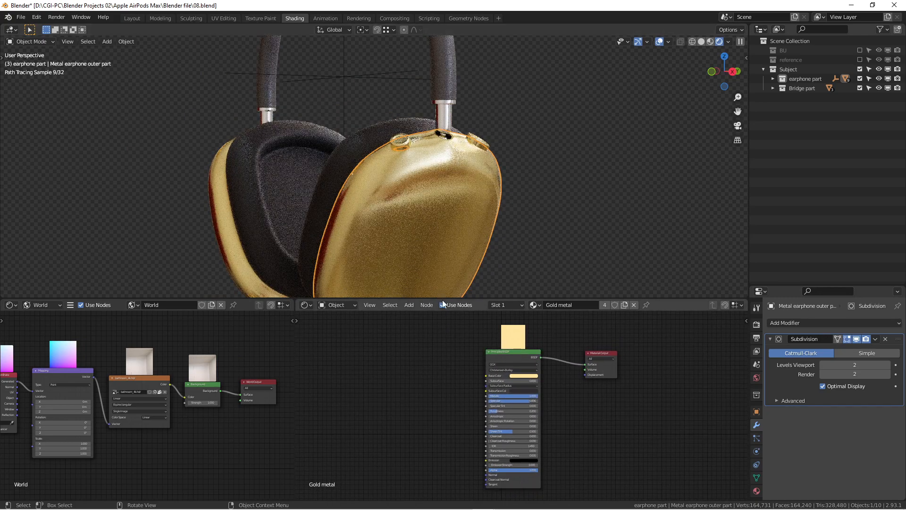
Step: Enlarge the node editors and bring the Gold metal Principled BSDF node into close view
{"action": "left_click_drag", "start_coordinate": [445, 297], "coordinate": [447, 166]}
{"action": "scroll", "coordinate": [439, 262], "scroll_direction": "up", "scroll_amount": 10}
{"action": "middle_click_drag", "start_coordinate": [423, 288], "coordinate": [321, 227]}
{"action": "scroll", "coordinate": [389, 279], "scroll_direction": "down", "scroll_amount": 3}
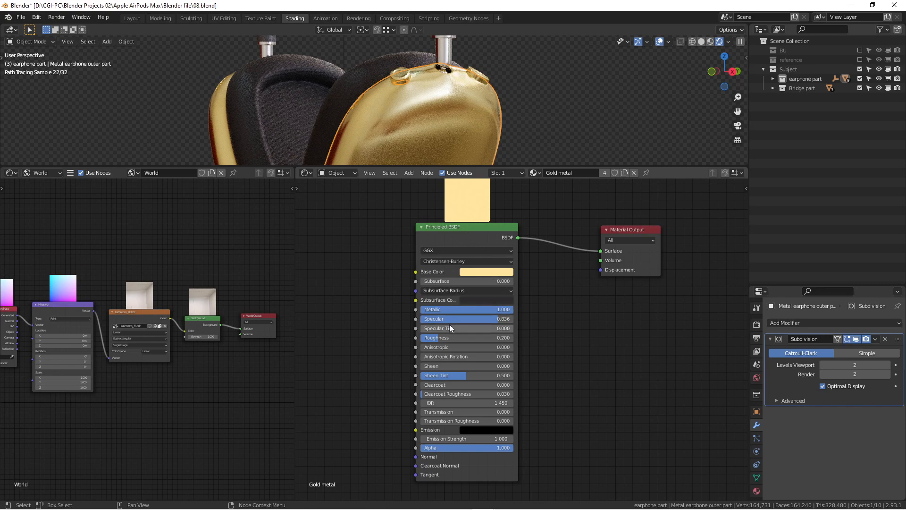
Step: Try to set the Gold metal material's Specular to 08
{"action": "left_click", "coordinate": [460, 319]}
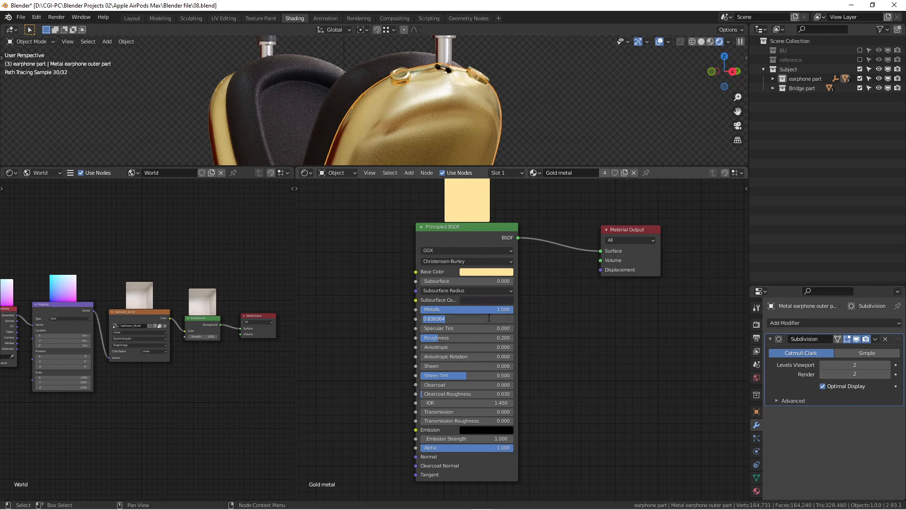
{"action": "type", "text": "08"}
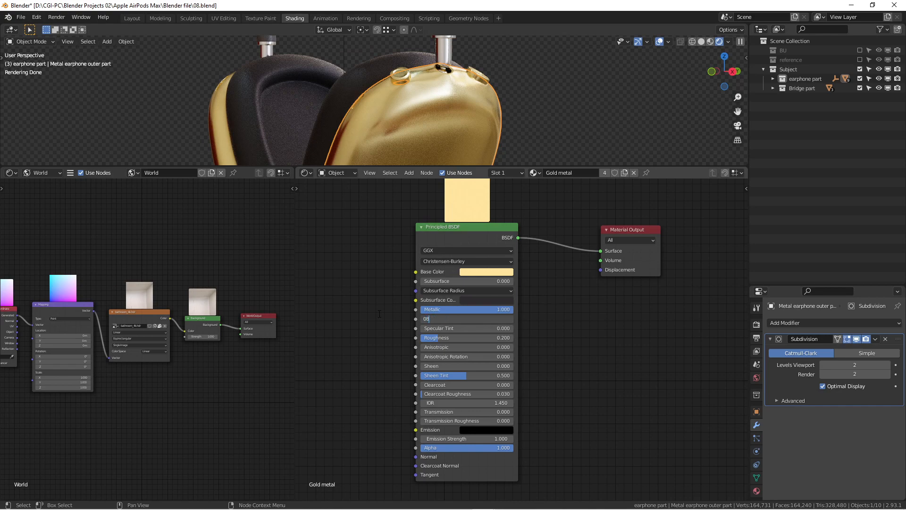
{"action": "key", "text": "Return"}
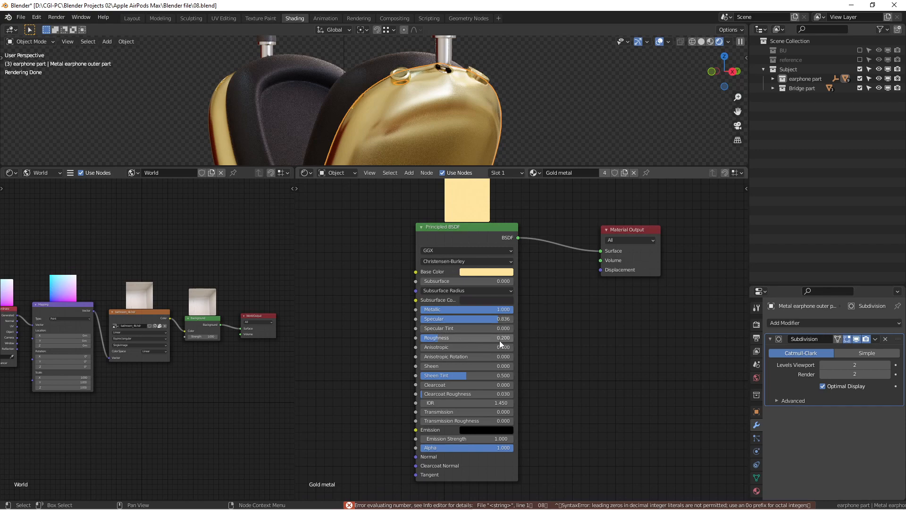
Step: Examine the reflections on the gold outer shell close up and from the side
{"action": "scroll", "coordinate": [448, 131], "scroll_direction": "up", "scroll_amount": 4}
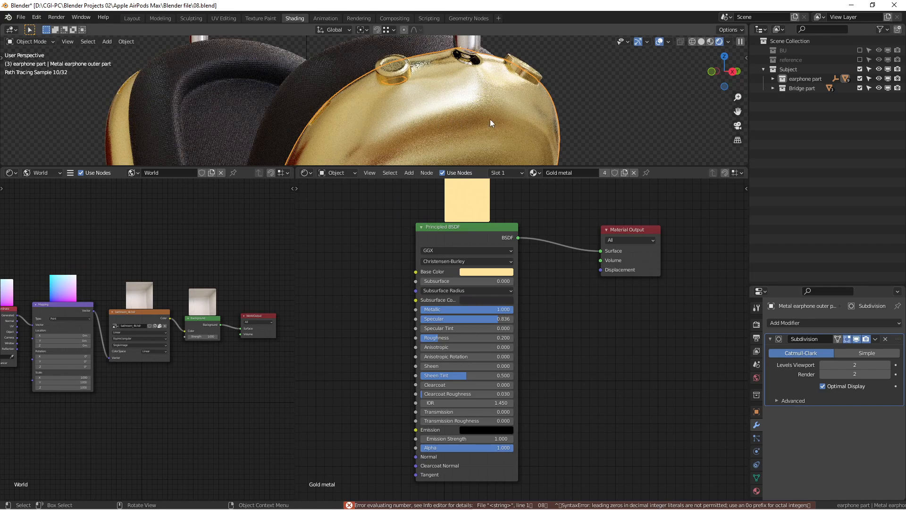
{"action": "middle_click_drag", "start_coordinate": [511, 98], "coordinate": [423, 100]}
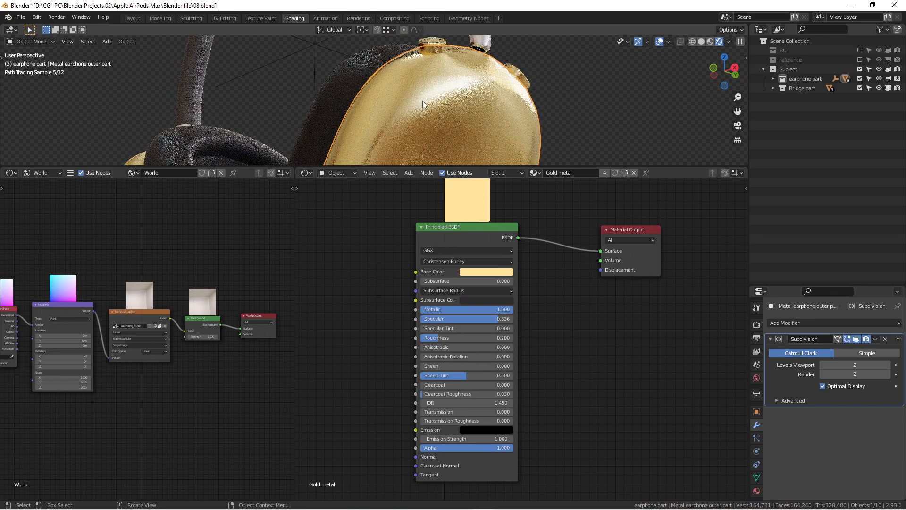
{"action": "middle_click_drag", "start_coordinate": [438, 103], "coordinate": [444, 84]}
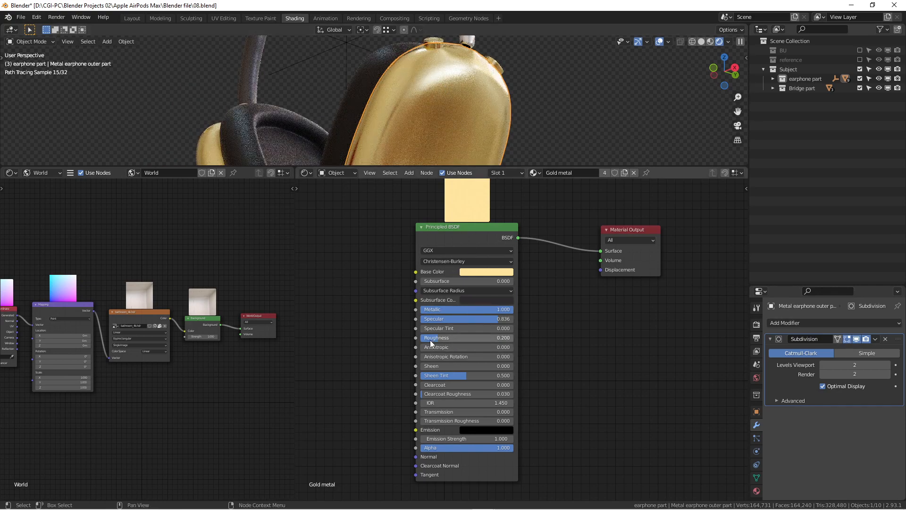
{"action": "scroll", "coordinate": [485, 111], "scroll_direction": "down", "scroll_amount": 5}
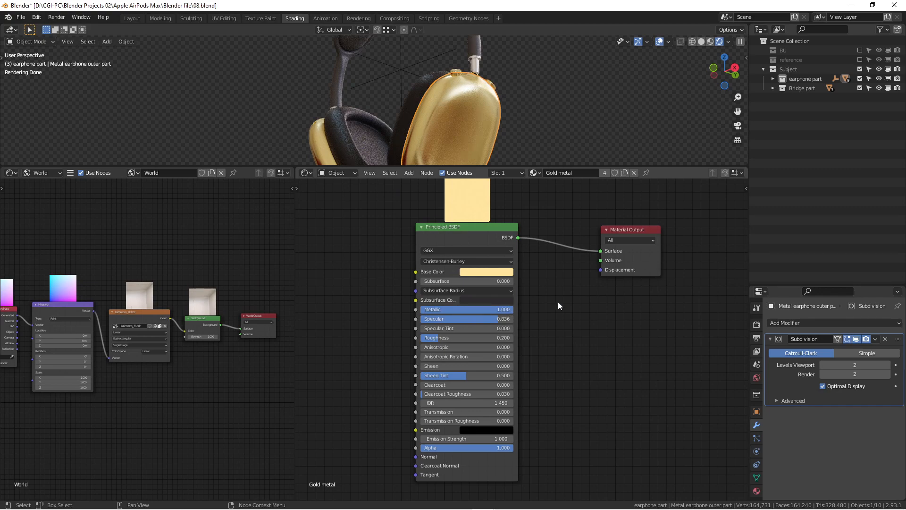
Step: Inspect the hex value of the Gold metal material's Base Color
{"action": "scroll", "coordinate": [460, 317], "scroll_direction": "up", "scroll_amount": 1}
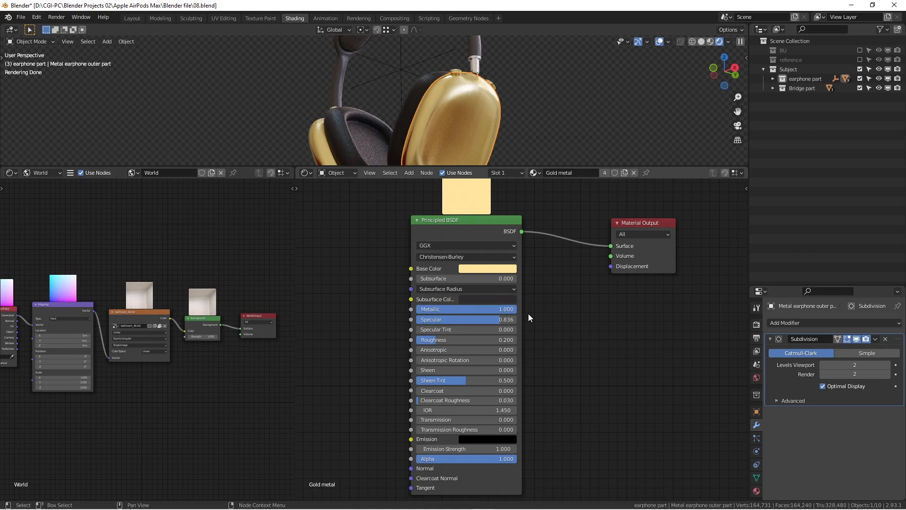
{"action": "left_click", "coordinate": [485, 270]}
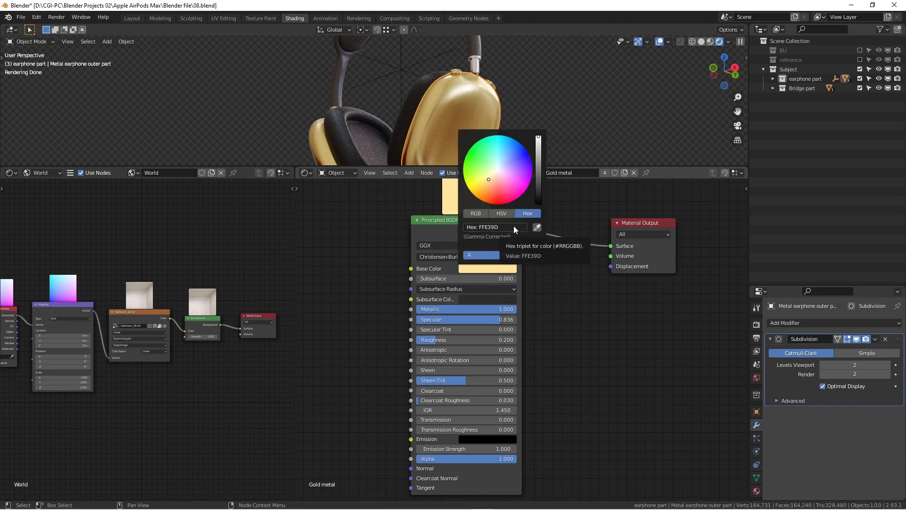
{"action": "left_click", "coordinate": [472, 270]}
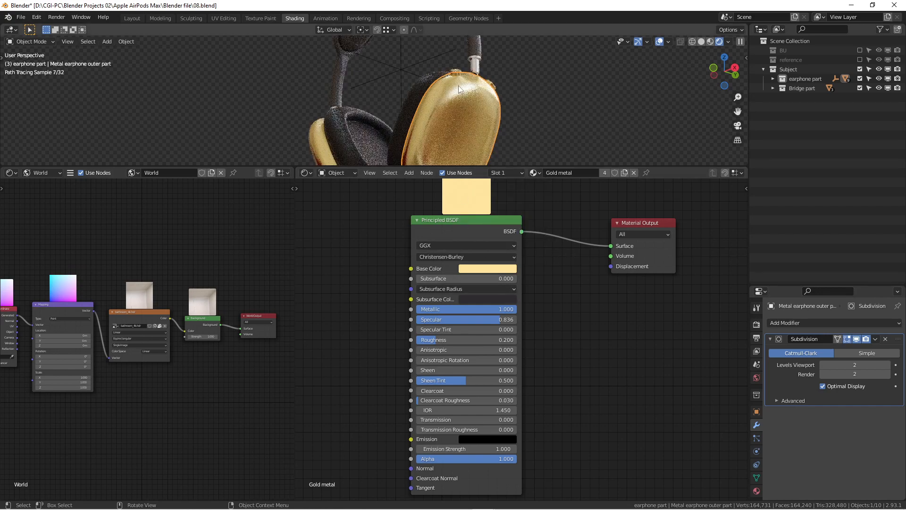
Step: Select the metal connector rod between the headband and the gold shell
{"action": "scroll", "coordinate": [472, 93], "scroll_direction": "down", "scroll_amount": 3}
{"action": "middle_click_drag", "start_coordinate": [501, 105], "coordinate": [515, 124]}
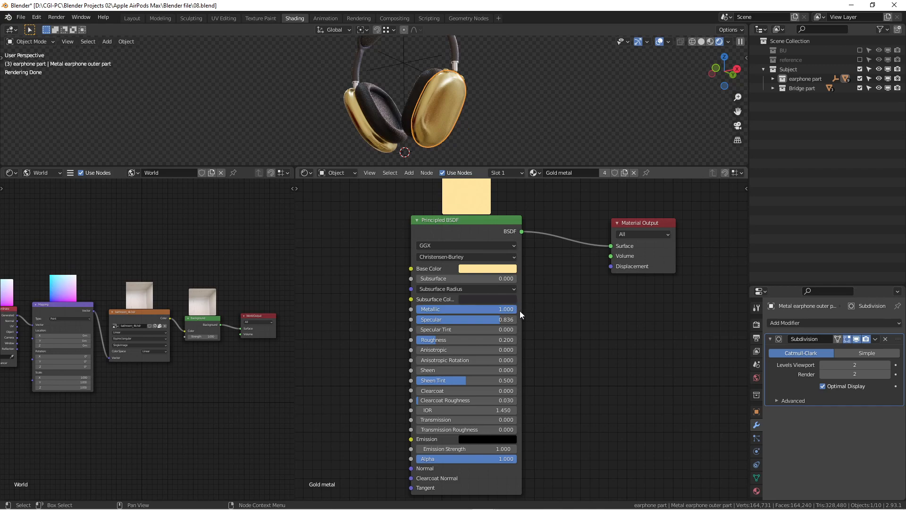
{"action": "key", "text": "KP_1"}
{"action": "middle_click_drag", "start_coordinate": [471, 91], "coordinate": [453, 124]}
{"action": "scroll", "coordinate": [476, 91], "scroll_direction": "up", "scroll_amount": 4}
{"action": "scroll", "coordinate": [451, 127], "scroll_direction": "up", "scroll_amount": 3}
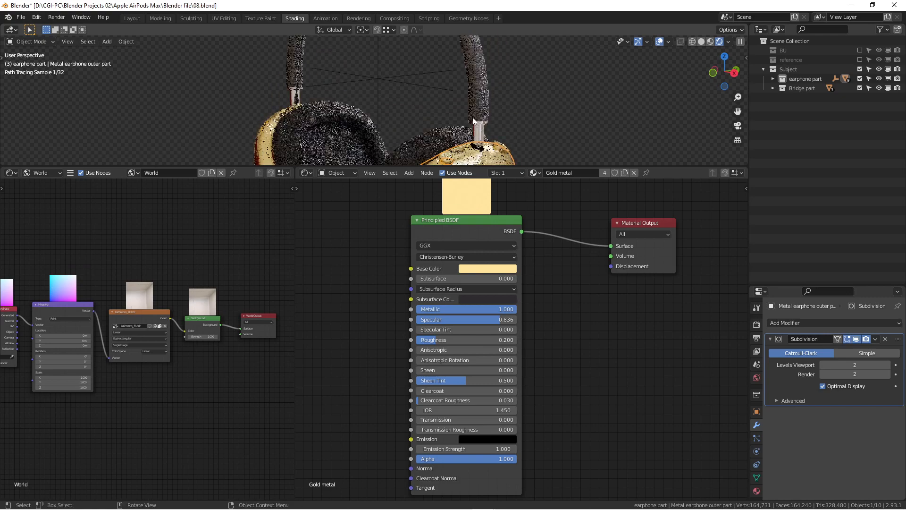
{"action": "left_click", "coordinate": [479, 132]}
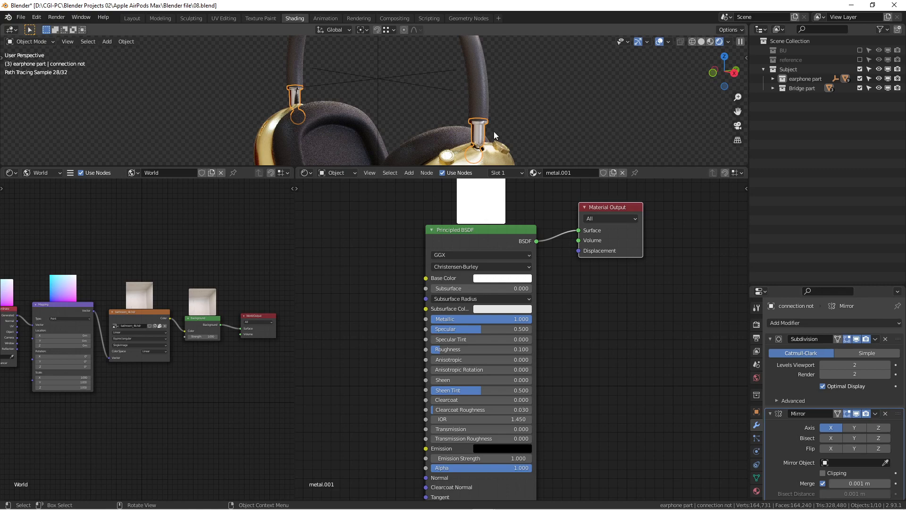
Step: Examine the connector rod close up and its metal.001 nodes in a maximized shader editor, returning to the full layout
{"action": "scroll", "coordinate": [492, 132], "scroll_direction": "up", "scroll_amount": 4}
{"action": "scroll", "coordinate": [489, 120], "scroll_direction": "up", "scroll_amount": 3}
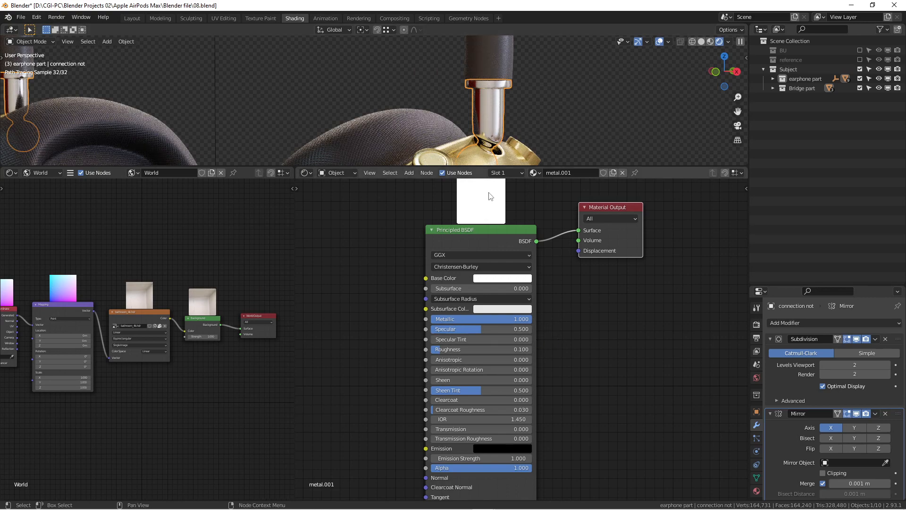
{"action": "key", "text": "ctrl+space"}
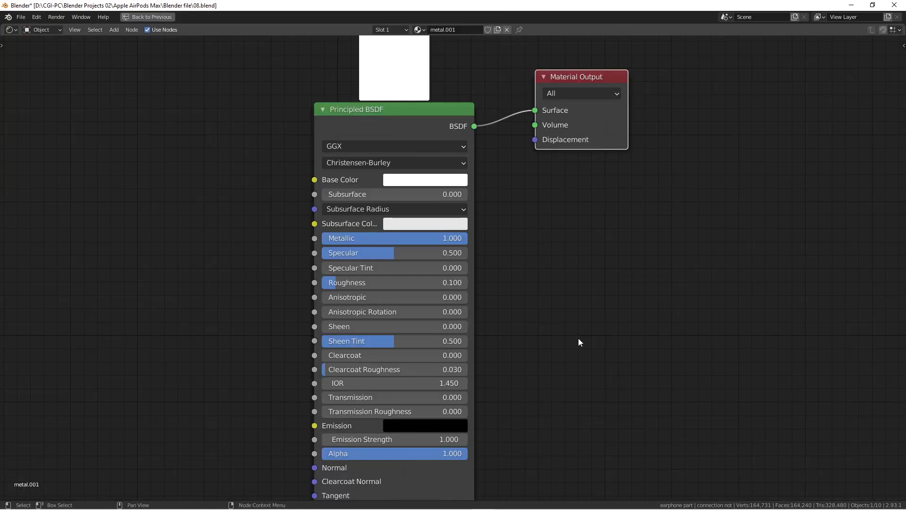
{"action": "key", "text": "Home"}
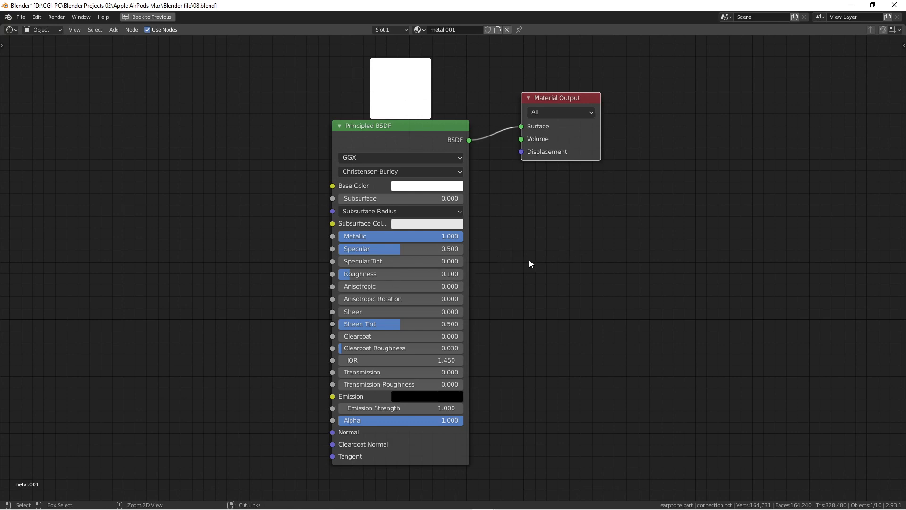
{"action": "key", "text": "ctrl+space"}
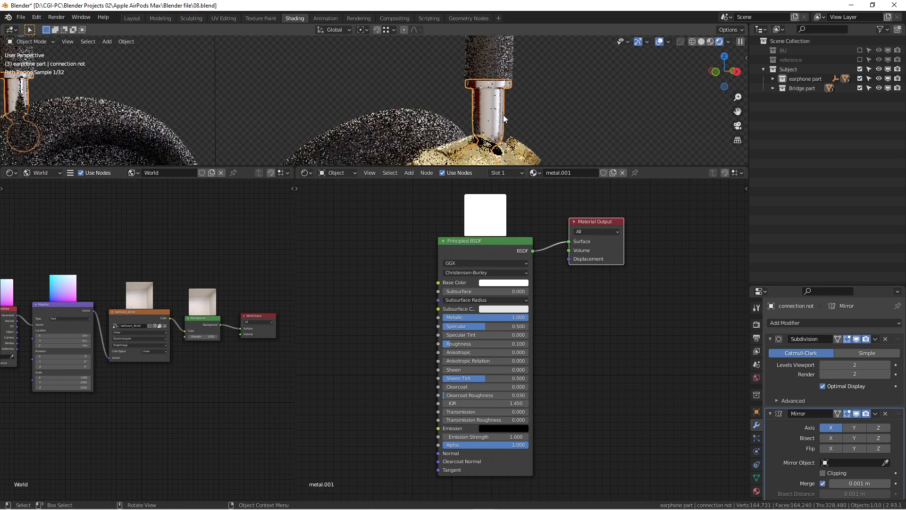
Step: Select the headband's main bridge and examine its rubber surface in a maximized viewport
{"action": "scroll", "coordinate": [498, 121], "scroll_direction": "down", "scroll_amount": 2}
{"action": "scroll", "coordinate": [494, 118], "scroll_direction": "up", "scroll_amount": 2, "text": "shift"}
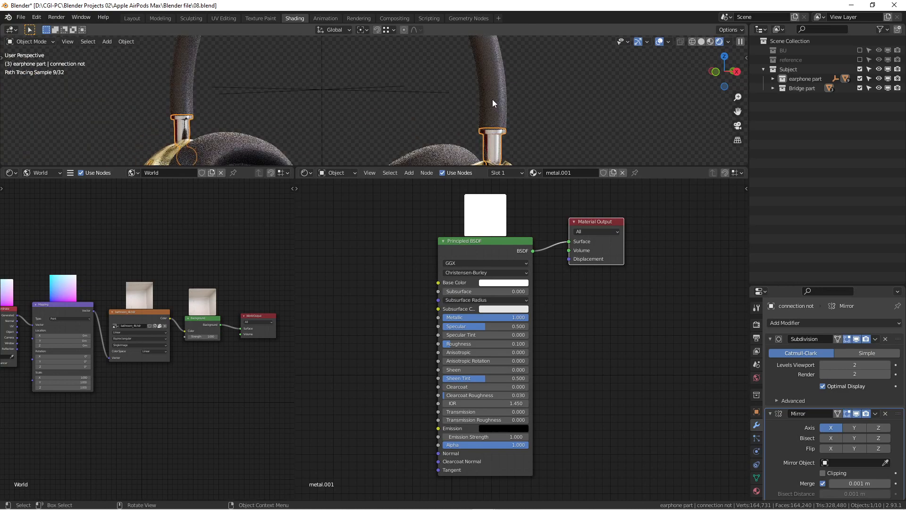
{"action": "left_click", "coordinate": [493, 100]}
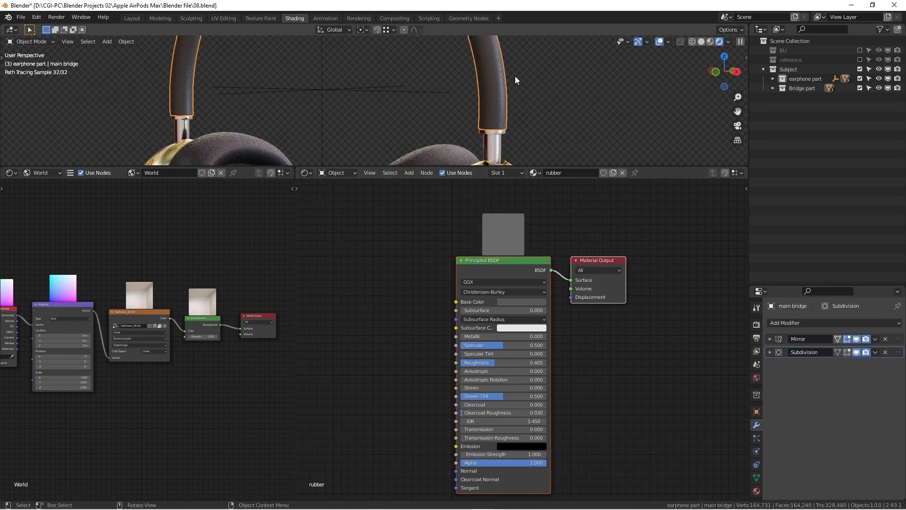
{"action": "scroll", "coordinate": [546, 107], "scroll_direction": "down", "scroll_amount": 2}
{"action": "scroll", "coordinate": [543, 101], "scroll_direction": "up", "scroll_amount": 2, "text": "shift"}
{"action": "scroll", "coordinate": [503, 96], "scroll_direction": "up", "scroll_amount": 4}
{"action": "key", "text": "ctrl+space"}
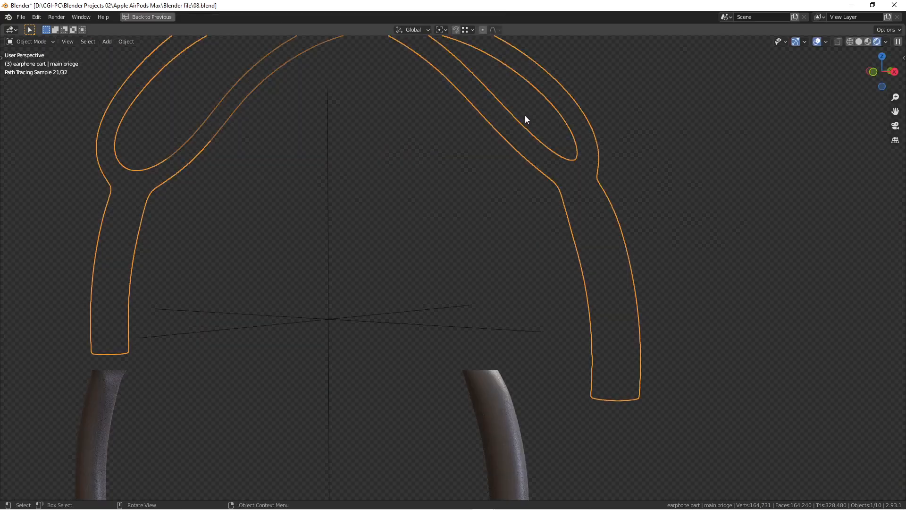
{"action": "scroll", "coordinate": [553, 146], "scroll_direction": "up", "scroll_amount": 3}
{"action": "middle_click_drag", "start_coordinate": [580, 181], "coordinate": [585, 230]}
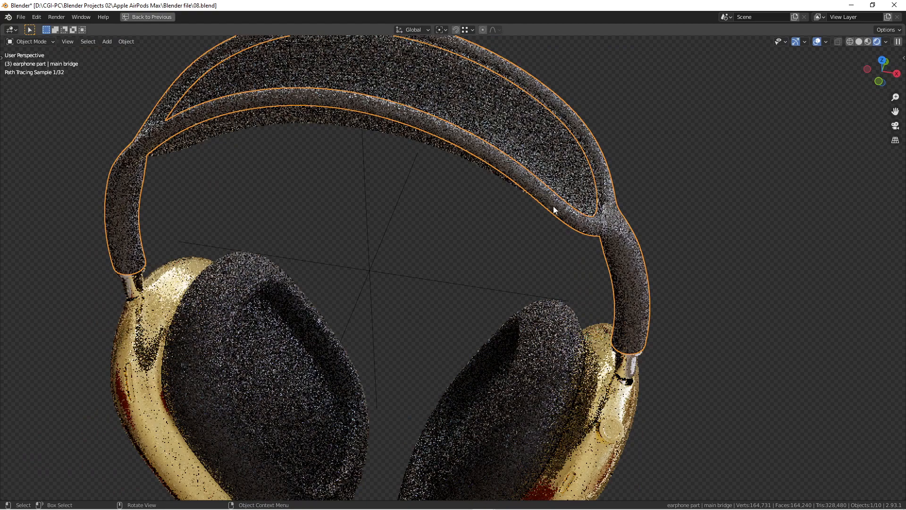
{"action": "key", "text": "ctrl+space"}
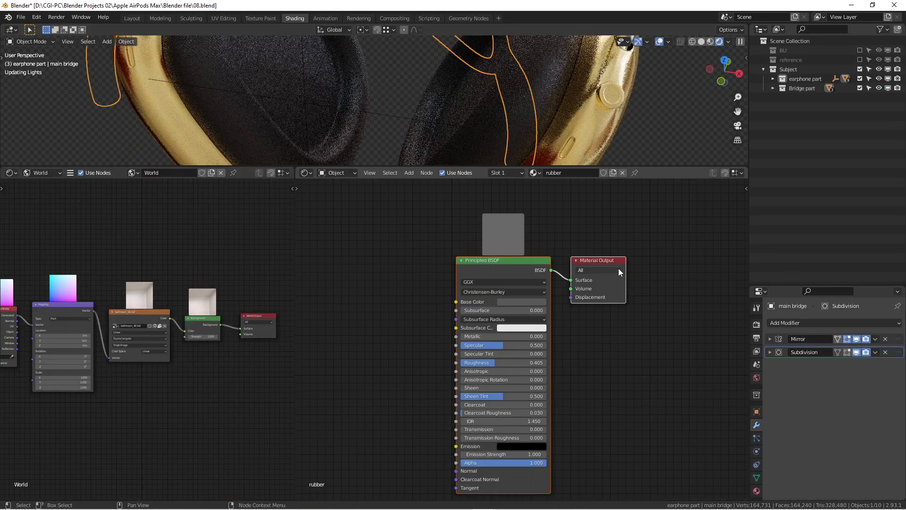
Step: Inspect the rubber material's Base Color as hex and RGB in a maximized shader editor, returning to the full layout
{"action": "key", "text": "ctrl+space"}
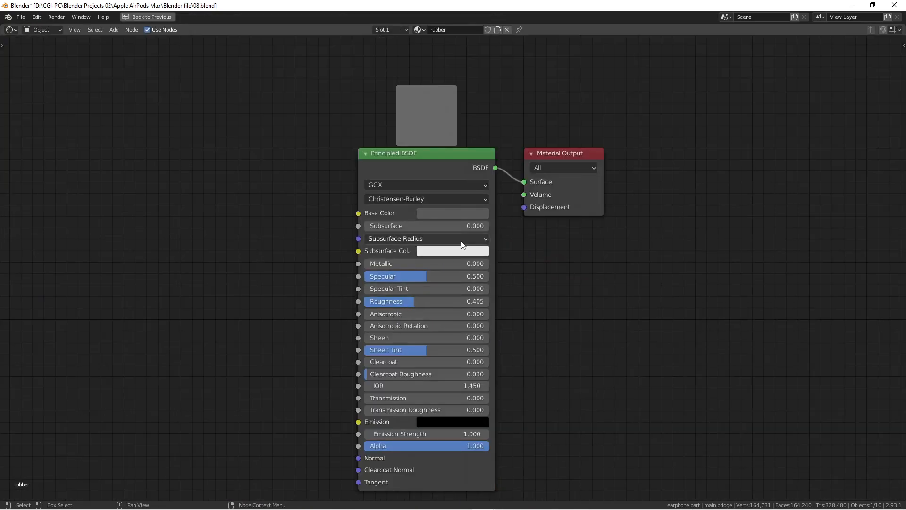
{"action": "left_click", "coordinate": [448, 213]}
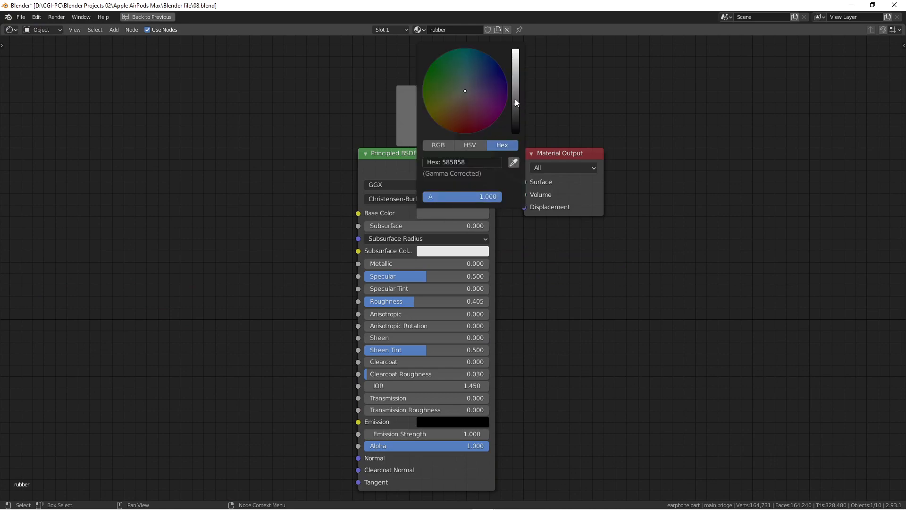
{"action": "left_click", "coordinate": [439, 146]}
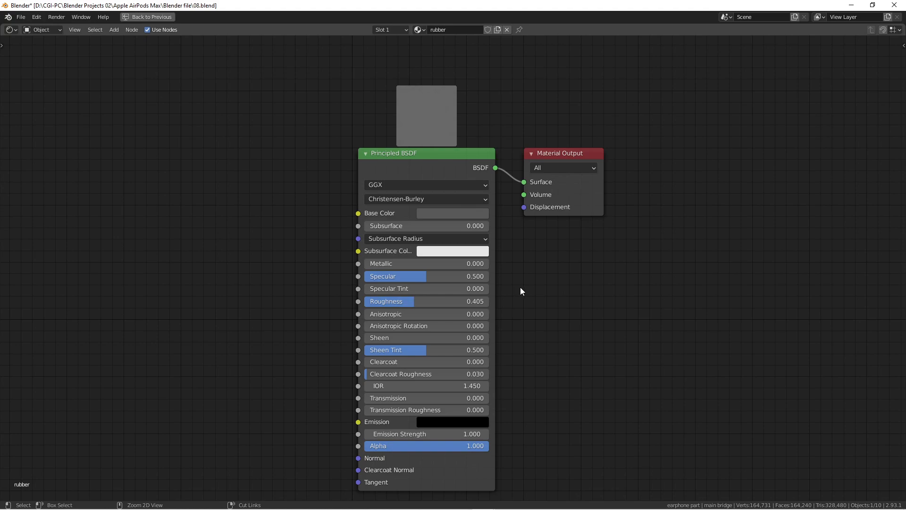
{"action": "key", "text": "ctrl+space"}
Step: Switch to the front view with nothing selected and give the 3D viewport more height than the node editors
{"action": "scroll", "coordinate": [452, 85], "scroll_direction": "down", "scroll_amount": 6}
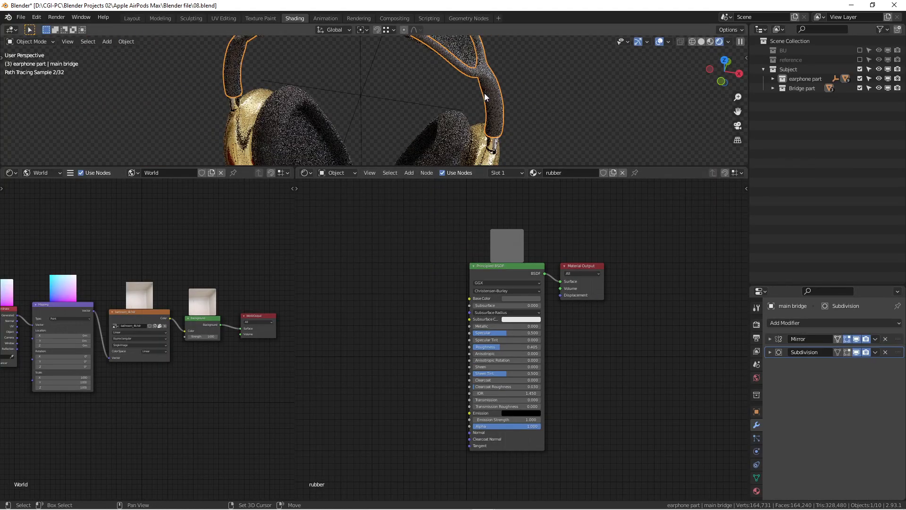
{"action": "middle_click_drag", "start_coordinate": [458, 125], "coordinate": [466, 102]}
{"action": "key", "text": "KP_1"}
{"action": "left_click", "coordinate": [465, 165]}
{"action": "left_click_drag", "start_coordinate": [467, 167], "coordinate": [471, 310]}
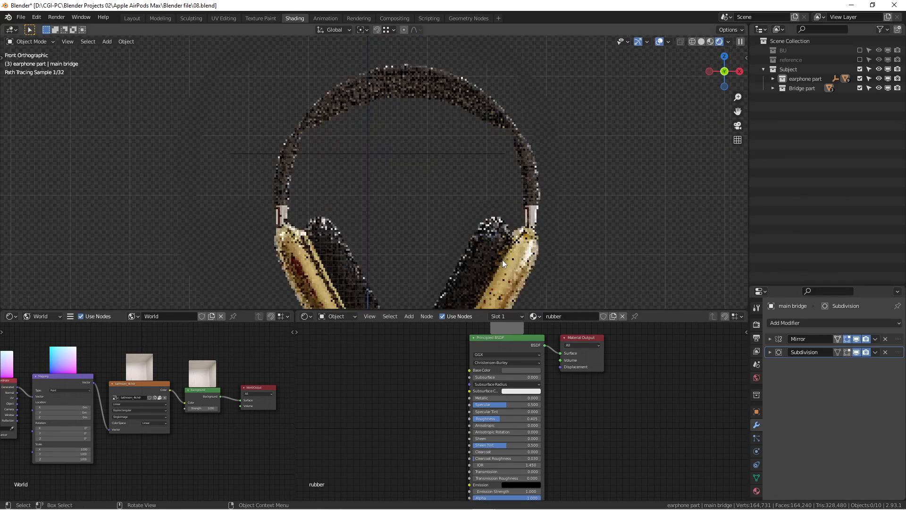
Step: Select the ear cushion on the crown-button side and examine its woven foam texture close up
{"action": "scroll", "coordinate": [556, 242], "scroll_direction": "up", "scroll_amount": 2}
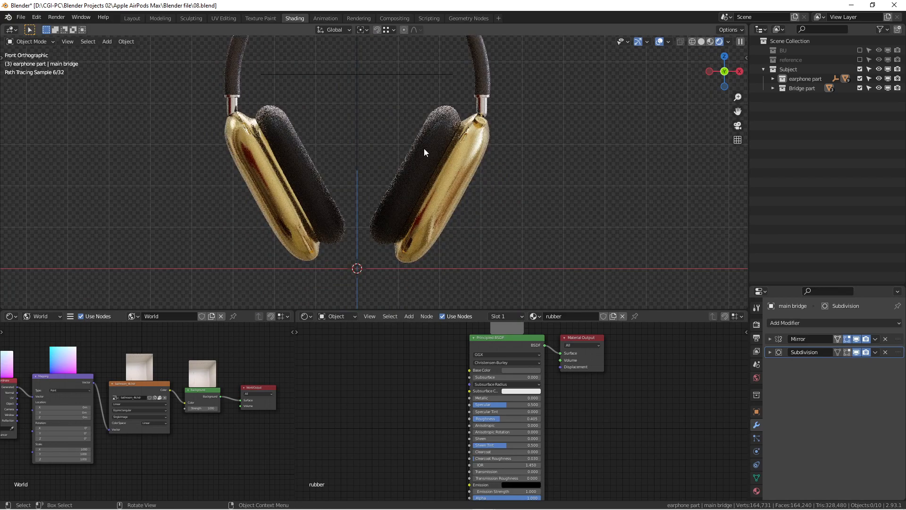
{"action": "left_click", "coordinate": [435, 161]}
{"action": "middle_click_drag", "start_coordinate": [440, 157], "coordinate": [538, 205]}
{"action": "scroll", "coordinate": [452, 169], "scroll_direction": "up", "scroll_amount": 5}
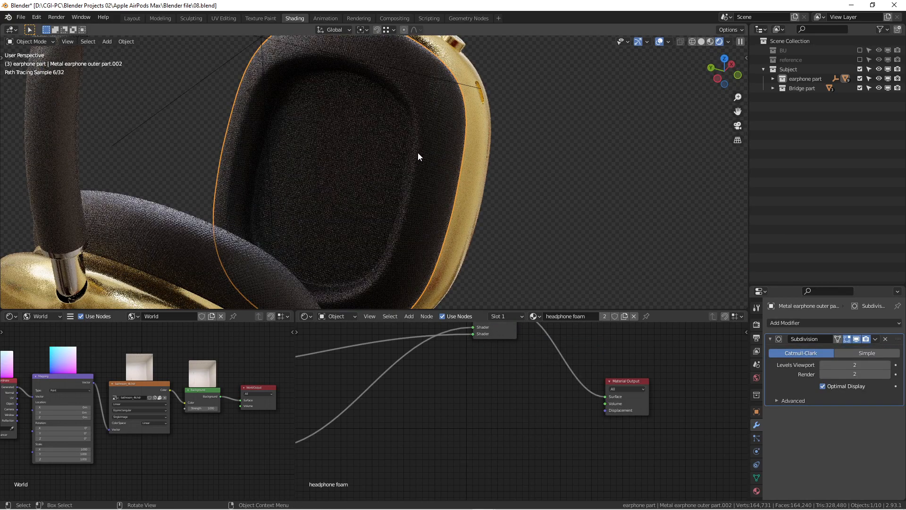
{"action": "scroll", "coordinate": [415, 135], "scroll_direction": "up", "scroll_amount": 4}
{"action": "middle_click_drag", "start_coordinate": [415, 135], "coordinate": [494, 132]}
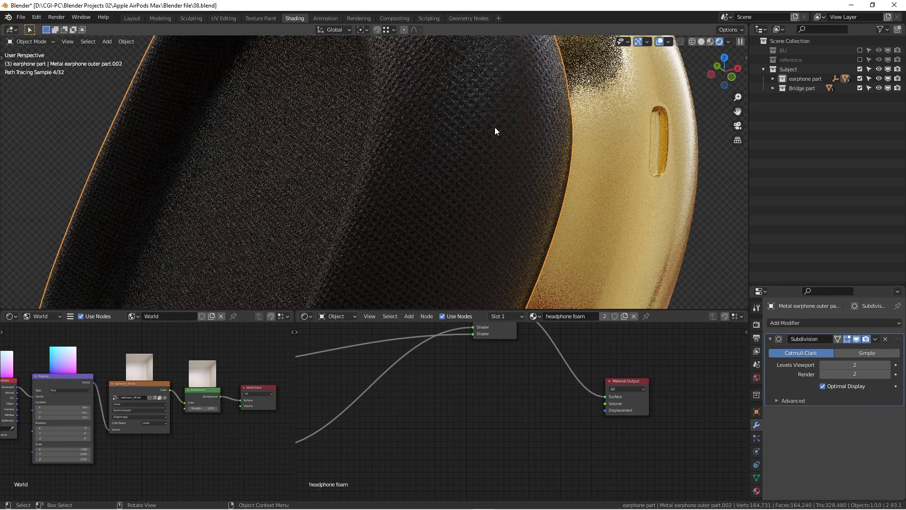
{"action": "middle_click_drag", "start_coordinate": [494, 151], "coordinate": [468, 135]}
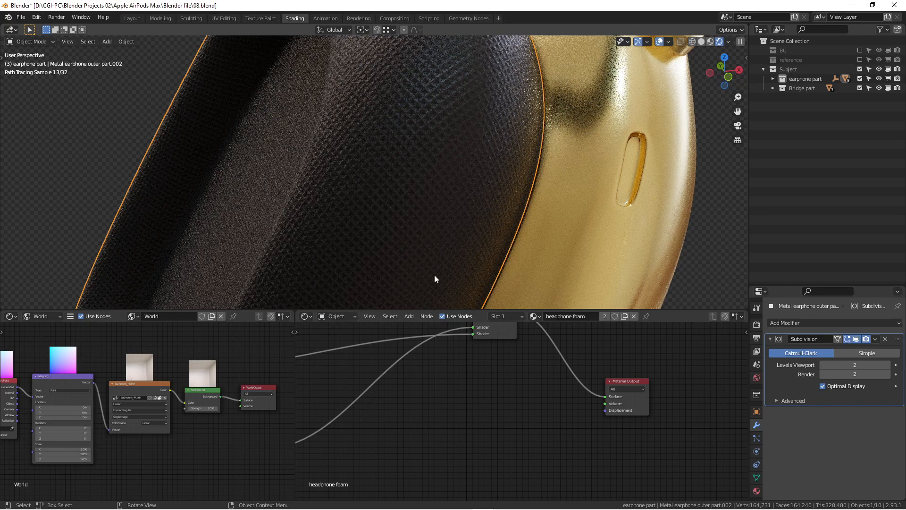
Step: Maximize the headphone foam node tree and move the Mix Shader and Material Output nodes closer to the Principled BSDF nodes
{"action": "scroll", "coordinate": [529, 392], "scroll_direction": "down", "scroll_amount": 3}
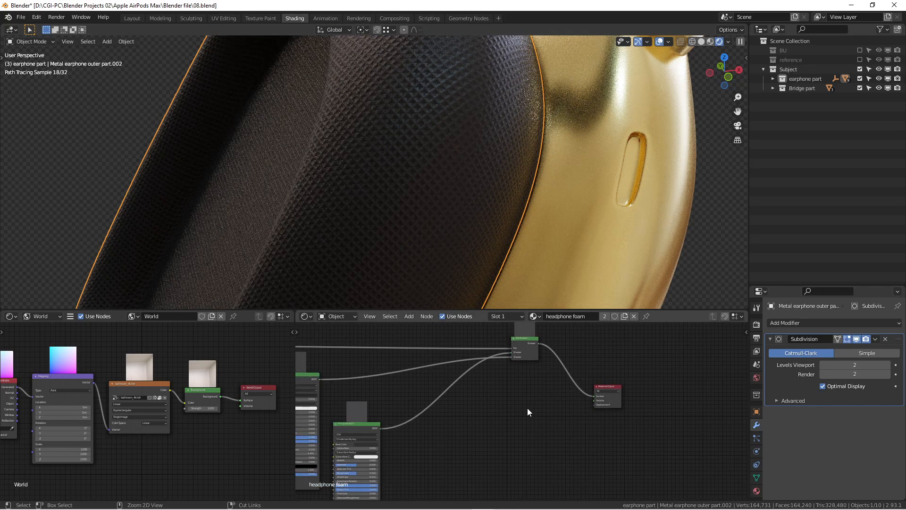
{"action": "key", "text": "ctrl+space"}
{"action": "key", "text": "Home"}
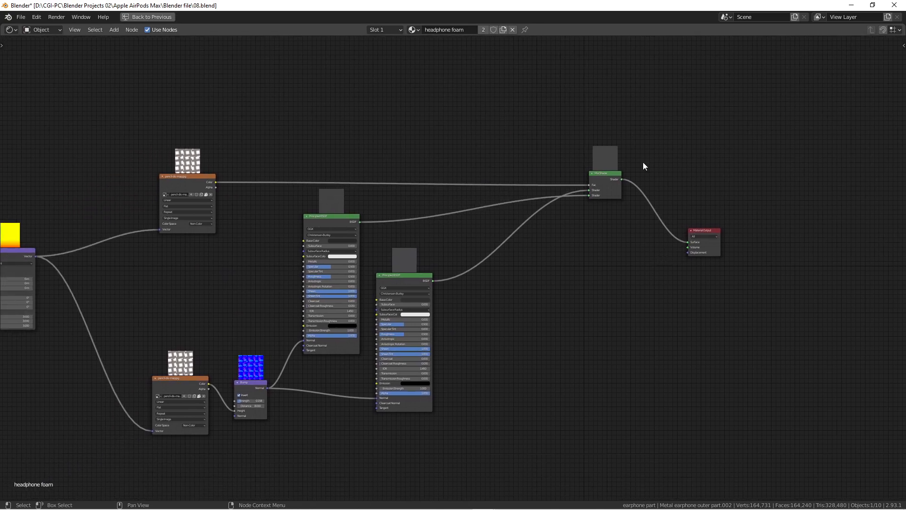
{"action": "left_click_drag", "start_coordinate": [605, 176], "coordinate": [487, 180]}
{"action": "left_click_drag", "start_coordinate": [711, 232], "coordinate": [585, 201]}
{"action": "key", "text": "Home"}
Step: Move the Texture Coordinate and Mapping nodes together closer to the image texture nodes
{"action": "left_click_drag", "start_coordinate": [65, 159], "coordinate": [332, 329]}
{"action": "key", "text": "g"}
{"action": "left_click", "coordinate": [376, 322]}
Step: Shift the upper image texture node toward the shaders and lower the first Principled BSDF node to tidy the tree
{"action": "scroll", "coordinate": [430, 206], "scroll_direction": "up", "scroll_amount": 3}
{"action": "left_click_drag", "start_coordinate": [456, 138], "coordinate": [528, 140]}
{"action": "left_click_drag", "start_coordinate": [669, 195], "coordinate": [667, 236]}
{"action": "scroll", "coordinate": [595, 196], "scroll_direction": "down", "scroll_amount": 1}
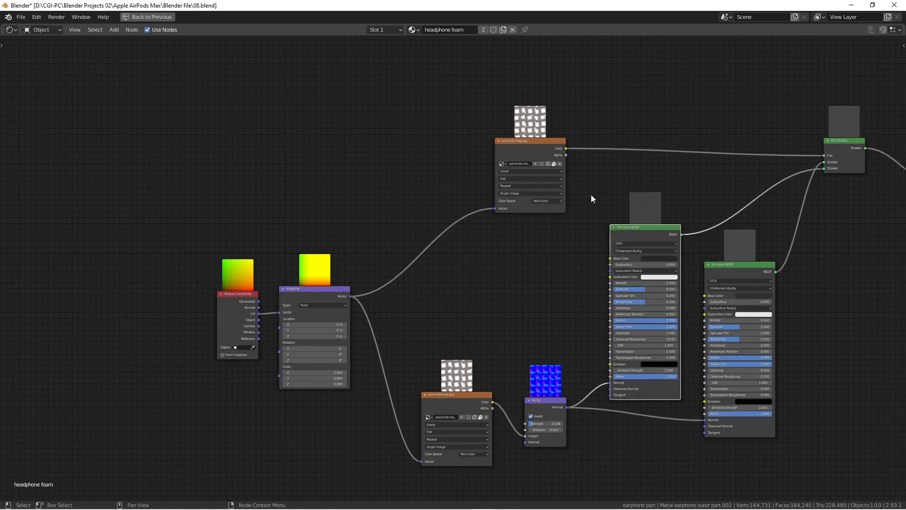
Step: Inspect the upper pencil-dis-map.jpg image texture node up close and shift it slightly away from the Principled BSDF nodes
{"action": "scroll", "coordinate": [491, 122], "scroll_direction": "up", "scroll_amount": 3}
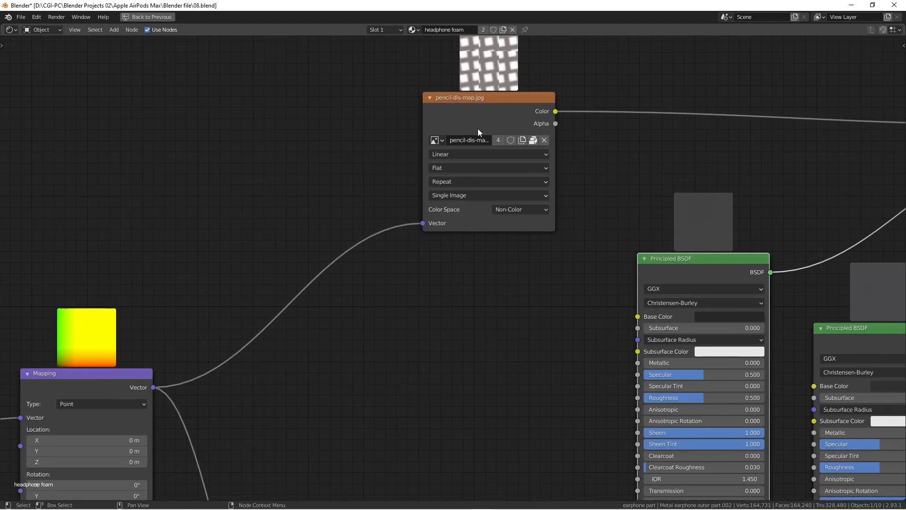
{"action": "scroll", "coordinate": [479, 131], "scroll_direction": "up", "scroll_amount": 2}
{"action": "middle_click_drag", "start_coordinate": [478, 95], "coordinate": [479, 171]}
{"action": "left_click_drag", "start_coordinate": [477, 169], "coordinate": [527, 206]}
{"action": "middle_click_drag", "start_coordinate": [689, 272], "coordinate": [595, 257]}
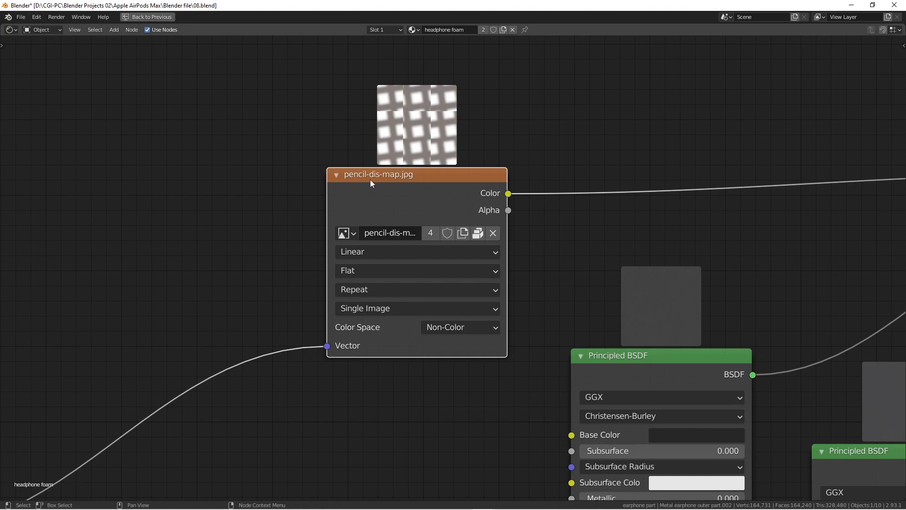
{"action": "scroll", "coordinate": [415, 198], "scroll_direction": "down", "scroll_amount": 4}
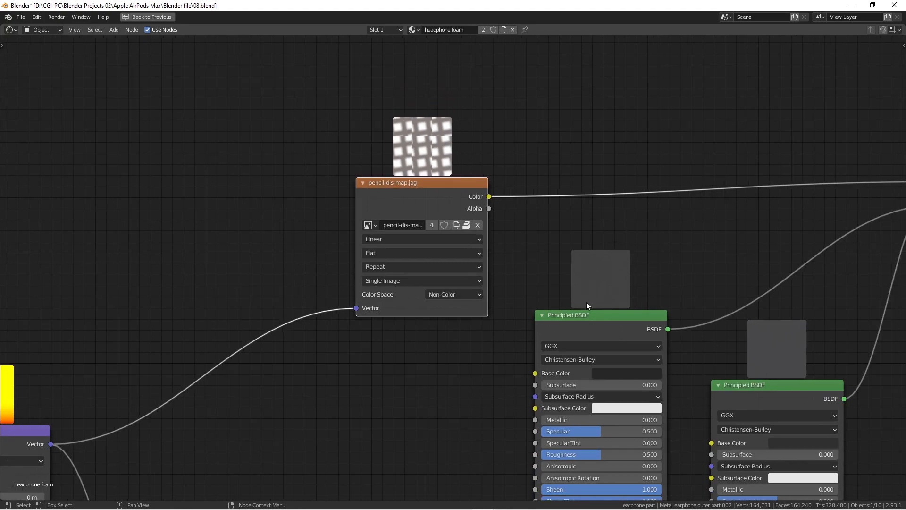
{"action": "middle_click_drag", "start_coordinate": [584, 299], "coordinate": [506, 229]}
{"action": "scroll", "coordinate": [498, 226], "scroll_direction": "down", "scroll_amount": 5}
{"action": "left_click_drag", "start_coordinate": [404, 159], "coordinate": [365, 140]}
{"action": "scroll", "coordinate": [399, 248], "scroll_direction": "down", "scroll_amount": 3}
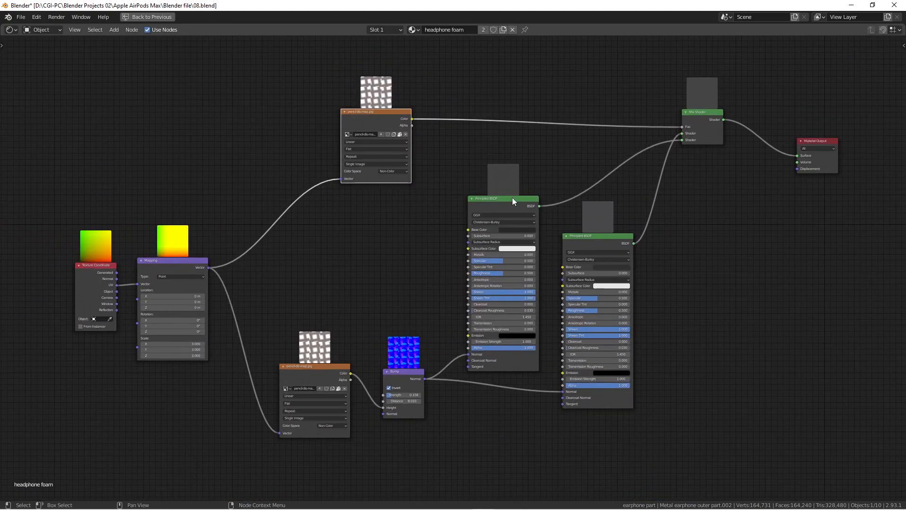
Step: Move both Principled BSDF nodes and the Bump node closer to the image texture nodes
{"action": "left_click_drag", "start_coordinate": [513, 197], "coordinate": [480, 192]}
{"action": "left_click_drag", "start_coordinate": [410, 375], "coordinate": [388, 369]}
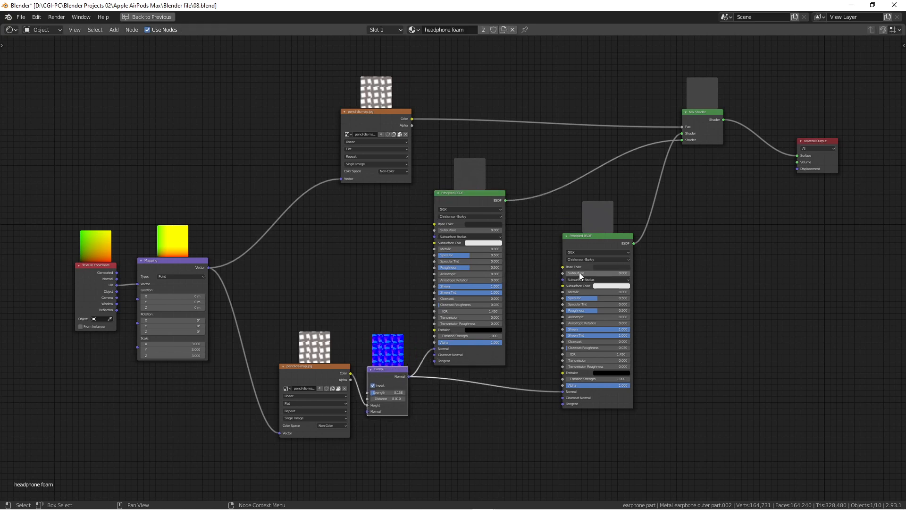
{"action": "left_click_drag", "start_coordinate": [593, 236], "coordinate": [563, 225]}
{"action": "scroll", "coordinate": [687, 215], "scroll_direction": "down", "scroll_amount": 1}
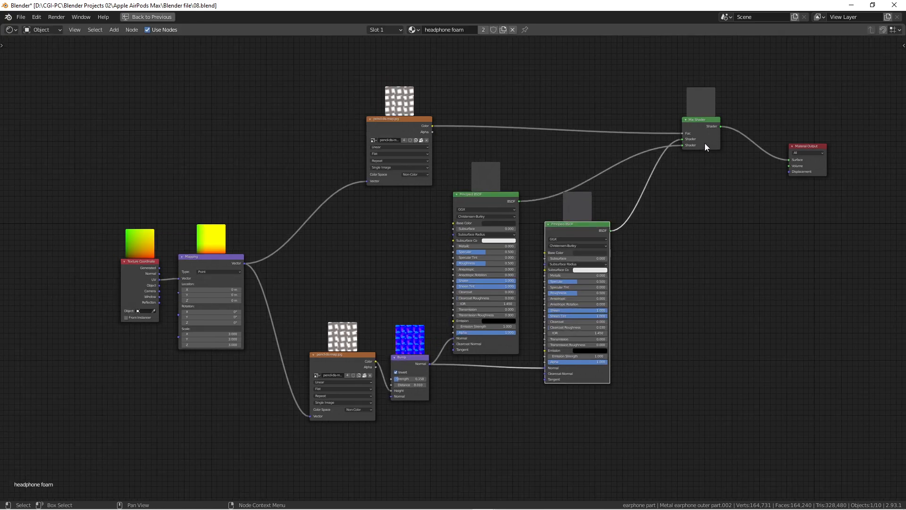
Step: Bring the Mix Shader and Material Output nodes closer to the Principled BSDF nodes and raise the second Principled BSDF slightly
{"action": "left_click_drag", "start_coordinate": [700, 120], "coordinate": [634, 135]}
{"action": "left_click_drag", "start_coordinate": [819, 143], "coordinate": [740, 136]}
{"action": "left_click_drag", "start_coordinate": [644, 135], "coordinate": [652, 138]}
{"action": "scroll", "coordinate": [649, 139], "scroll_direction": "up", "scroll_amount": 2}
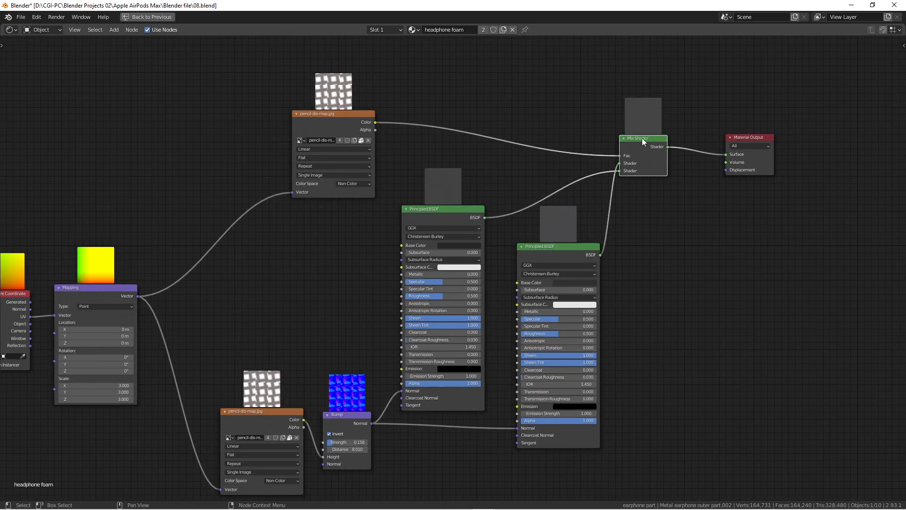
{"action": "left_click_drag", "start_coordinate": [574, 244], "coordinate": [563, 233]}
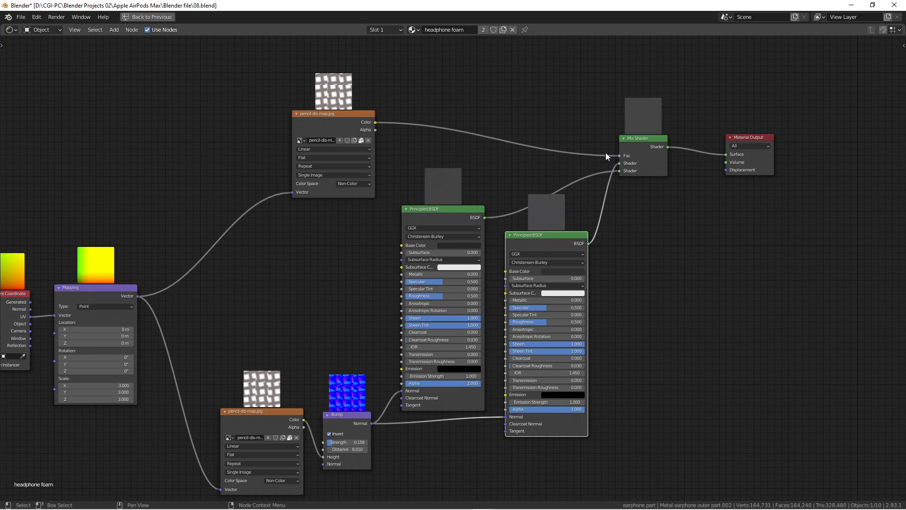
Step: Reposition the upper image texture node slightly higher above the first Principled BSDF node
{"action": "left_click_drag", "start_coordinate": [345, 115], "coordinate": [483, 81]}
{"action": "scroll", "coordinate": [541, 76], "scroll_direction": "down", "scroll_amount": 3}
{"action": "middle_click_drag", "start_coordinate": [553, 129], "coordinate": [567, 192]}
{"action": "mouse_move", "coordinate": [500, 141]}
{"action": "left_mouse_down"}
{"action": "mouse_move", "coordinate": [469, 127]}
{"action": "mouse_move", "coordinate": [417, 129]}
{"action": "mouse_move", "coordinate": [391, 138]}
{"action": "mouse_move", "coordinate": [392, 154]}
{"action": "left_mouse_up"}
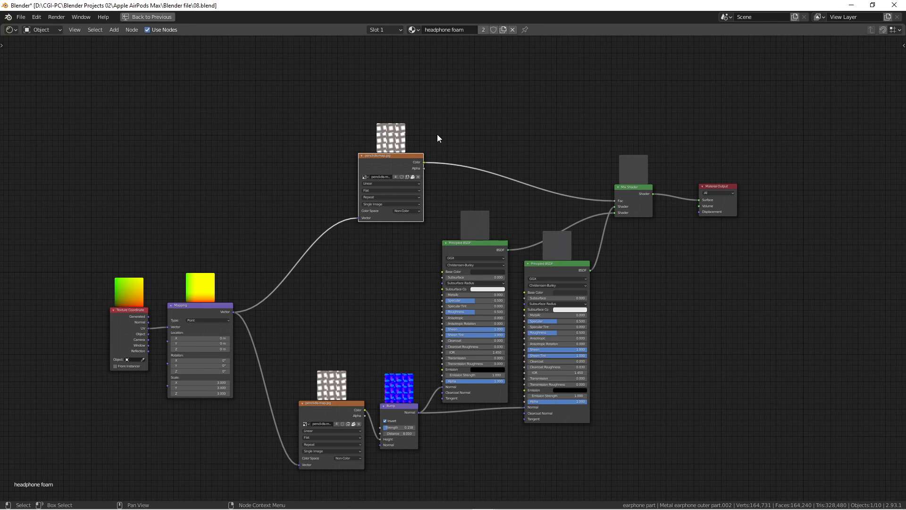
Step: Raise the first Principled BSDF node and stagger the second one closer to the Mix Shader so their connections are readable
{"action": "scroll", "coordinate": [431, 171], "scroll_direction": "up", "scroll_amount": 1}
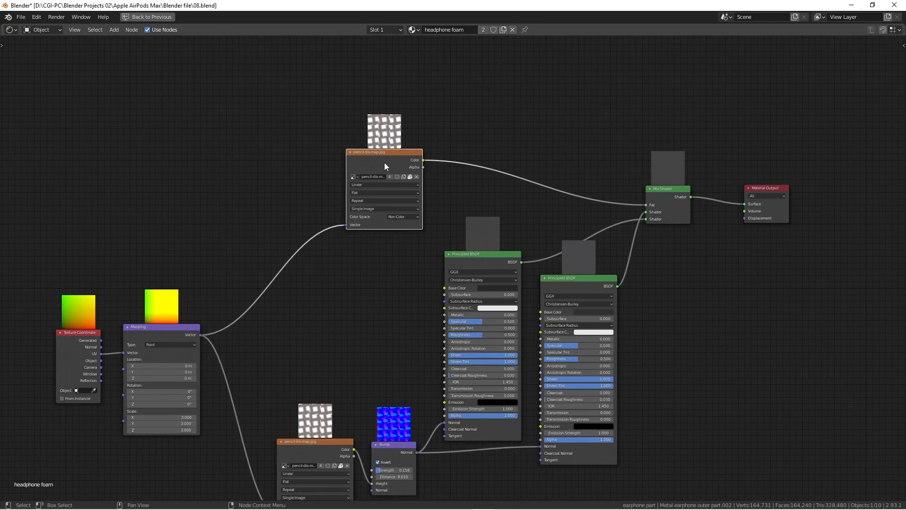
{"action": "left_click_drag", "start_coordinate": [497, 254], "coordinate": [495, 239]}
{"action": "left_click_drag", "start_coordinate": [583, 281], "coordinate": [584, 288]}
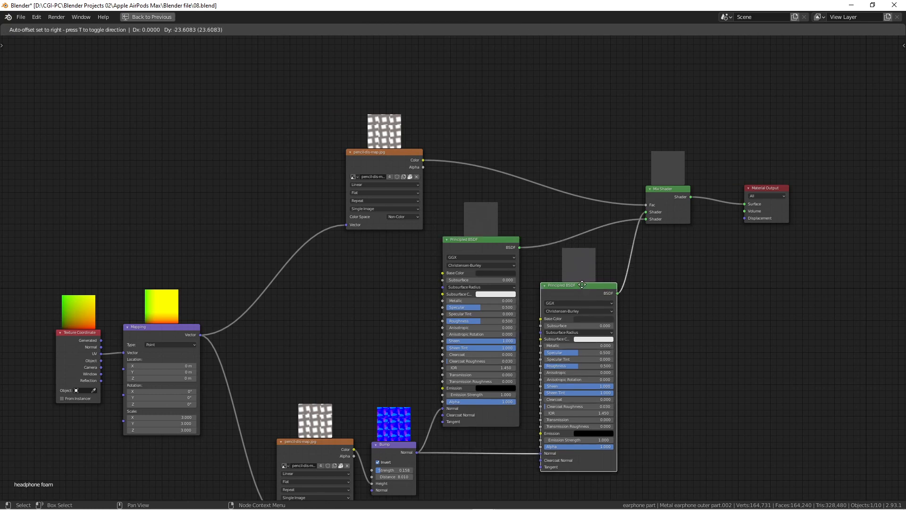
{"action": "left_click_drag", "start_coordinate": [501, 241], "coordinate": [494, 233]}
{"action": "scroll", "coordinate": [494, 232], "scroll_direction": "up", "scroll_amount": 1}
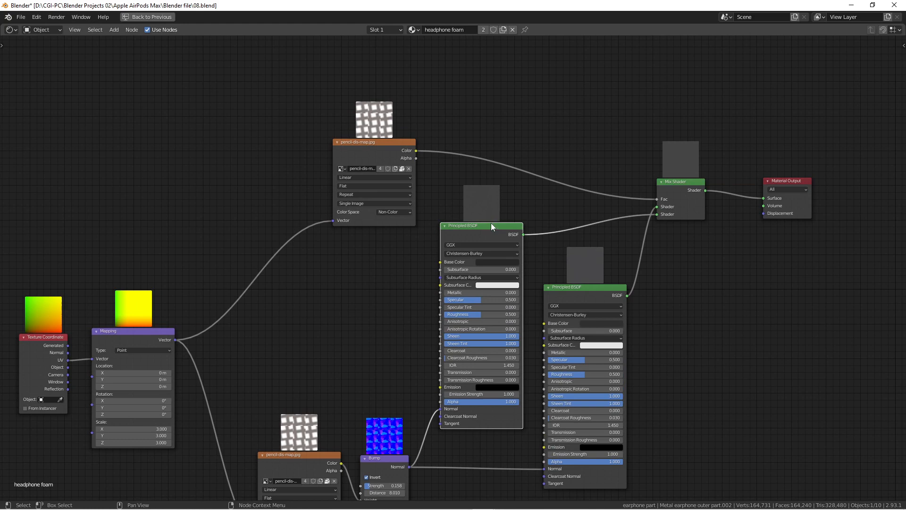
{"action": "left_click_drag", "start_coordinate": [581, 288], "coordinate": [587, 270]}
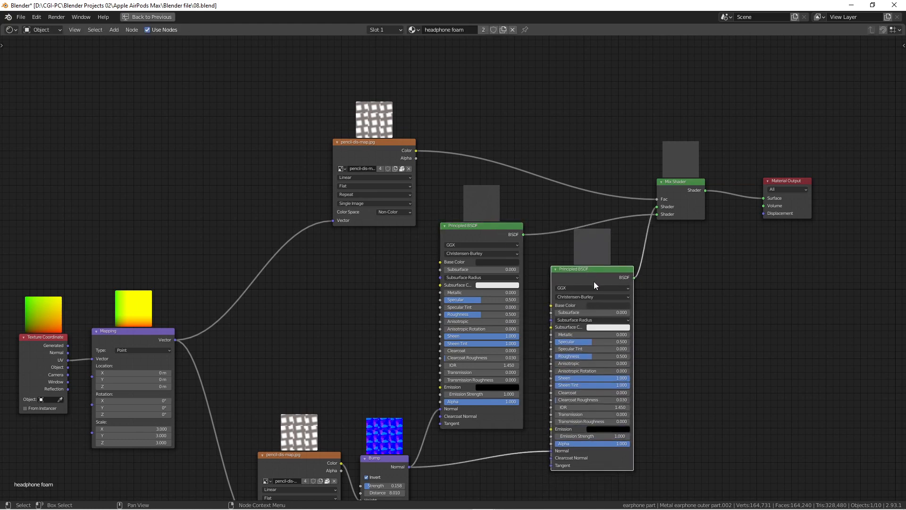
Step: Check the base color hex values of both Principled BSDF nodes
{"action": "left_click", "coordinate": [496, 262]}
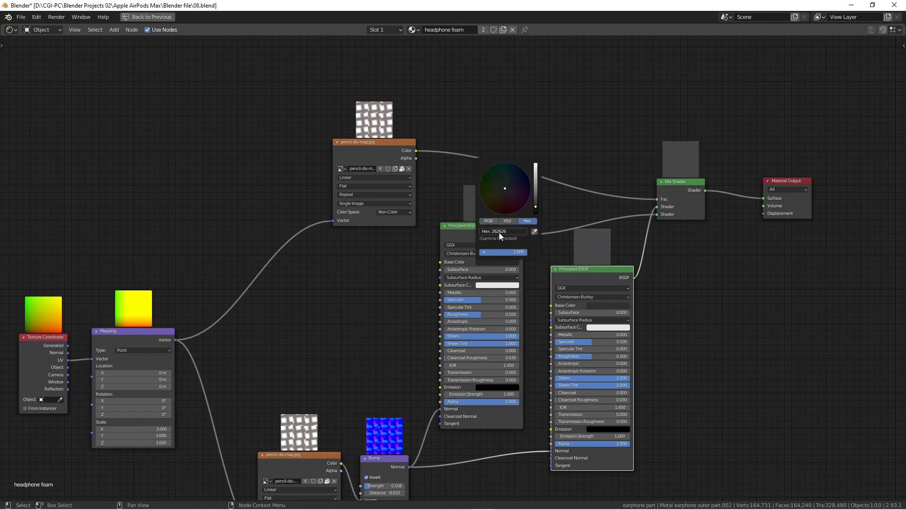
{"action": "left_click", "coordinate": [606, 305]}
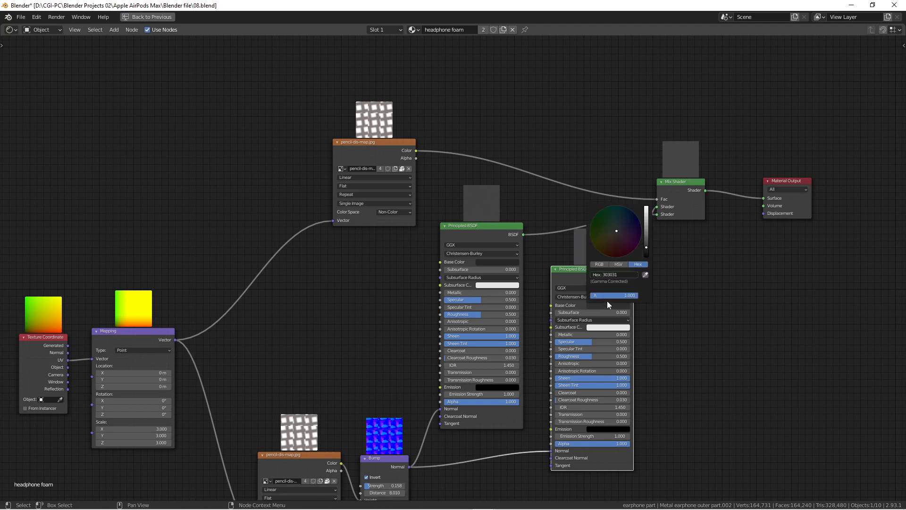
{"action": "left_click", "coordinate": [794, 316]}
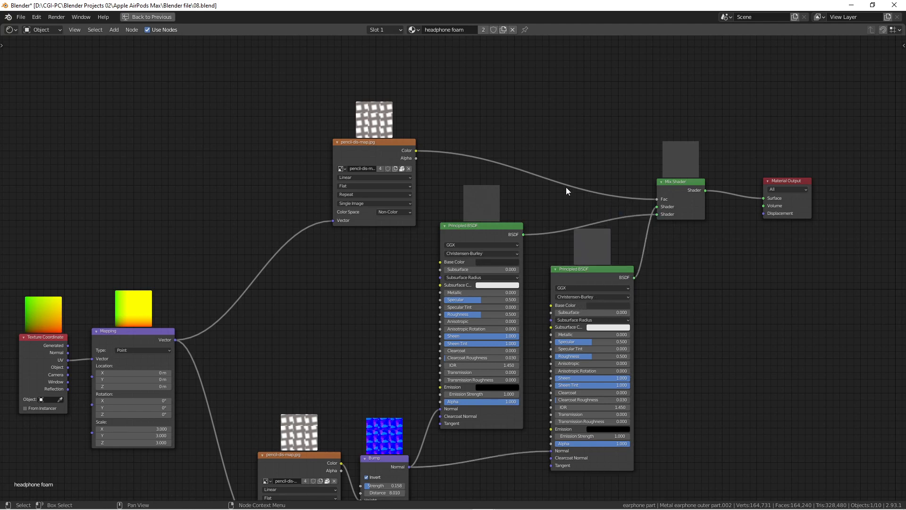
Step: Shift the upper image texture node up toward the Mix Shader and nudge the first Principled BSDF toward the second
{"action": "left_click_drag", "start_coordinate": [382, 149], "coordinate": [406, 126]}
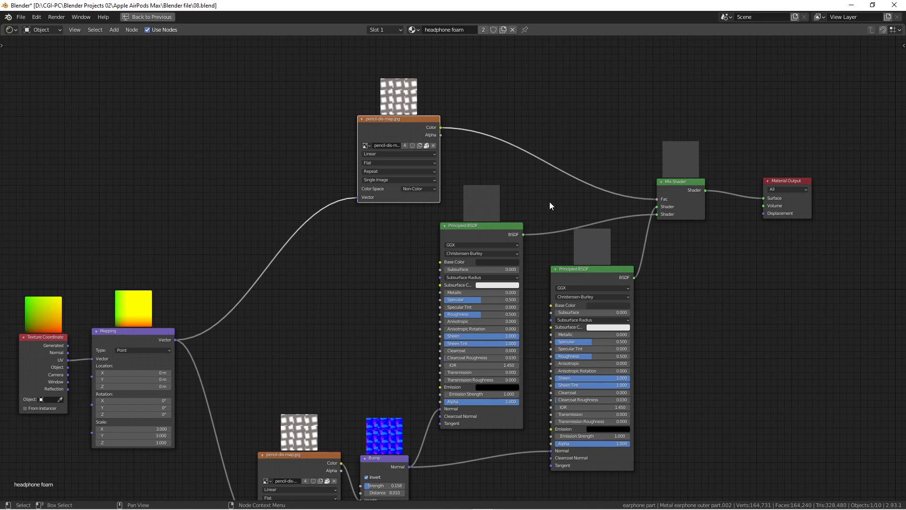
{"action": "mouse_move", "coordinate": [507, 225]}
{"action": "left_mouse_down"}
{"action": "mouse_move", "coordinate": [517, 225]}
{"action": "mouse_move", "coordinate": [502, 228]}
{"action": "left_mouse_up"}
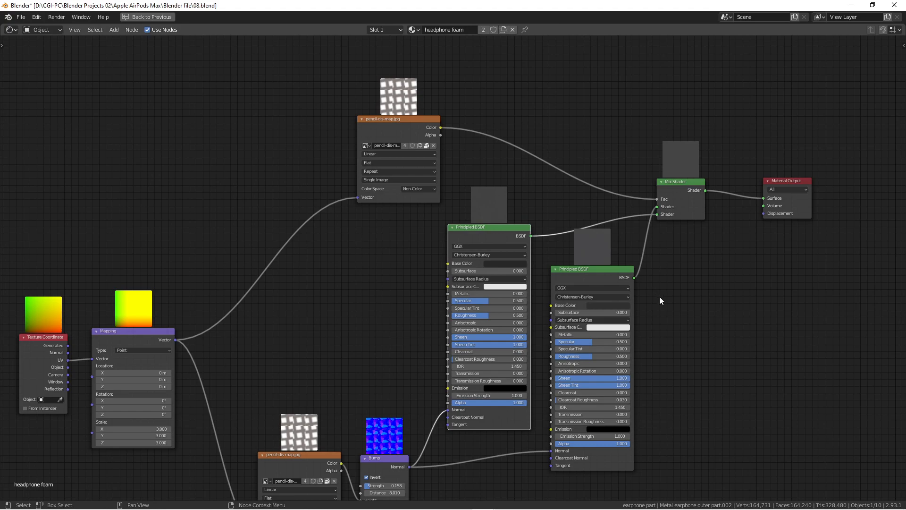
Step: Raise the Bump node and the lower image texture node slightly and tighten the gap between them
{"action": "scroll", "coordinate": [708, 298], "scroll_direction": "down", "scroll_amount": 3}
{"action": "middle_click_drag", "start_coordinate": [708, 296], "coordinate": [698, 240]}
{"action": "scroll", "coordinate": [465, 389], "scroll_direction": "up", "scroll_amount": 4}
{"action": "middle_click_drag", "start_coordinate": [459, 387], "coordinate": [441, 344]}
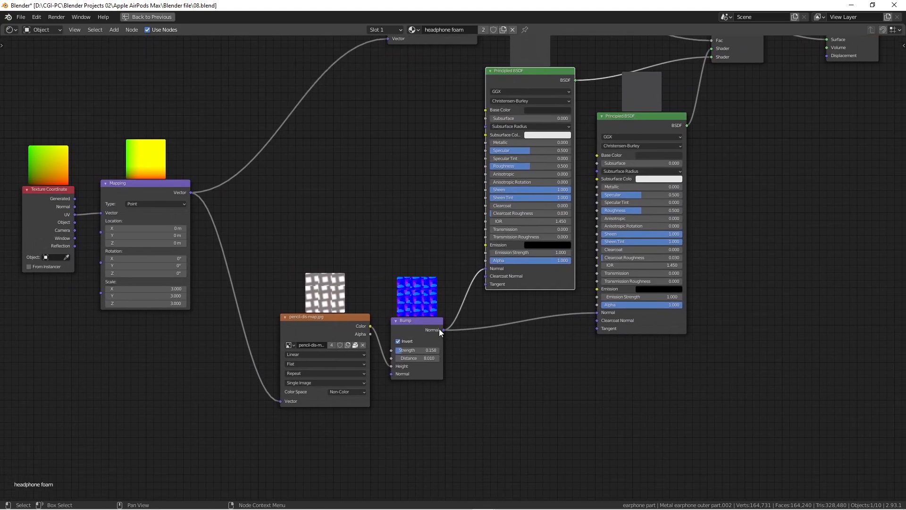
{"action": "scroll", "coordinate": [440, 329], "scroll_direction": "up", "scroll_amount": 1}
{"action": "left_click_drag", "start_coordinate": [426, 324], "coordinate": [411, 313]}
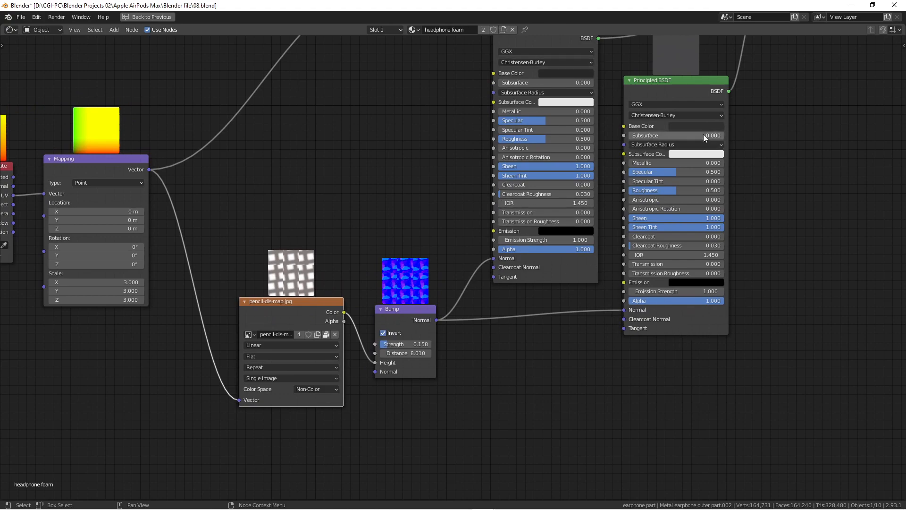
{"action": "left_click_drag", "start_coordinate": [309, 305], "coordinate": [318, 306]}
Step: Move the upper image texture node down and back toward the Mapping node
{"action": "scroll", "coordinate": [351, 272], "scroll_direction": "down", "scroll_amount": 4}
{"action": "middle_click_drag", "start_coordinate": [351, 274], "coordinate": [354, 308]}
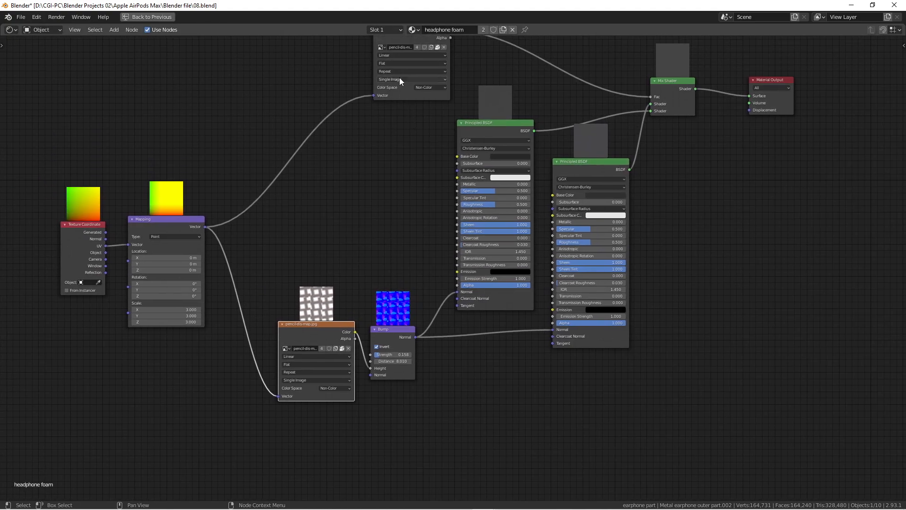
{"action": "middle_click_drag", "start_coordinate": [399, 160], "coordinate": [396, 202]}
{"action": "left_click_drag", "start_coordinate": [417, 55], "coordinate": [366, 94]}
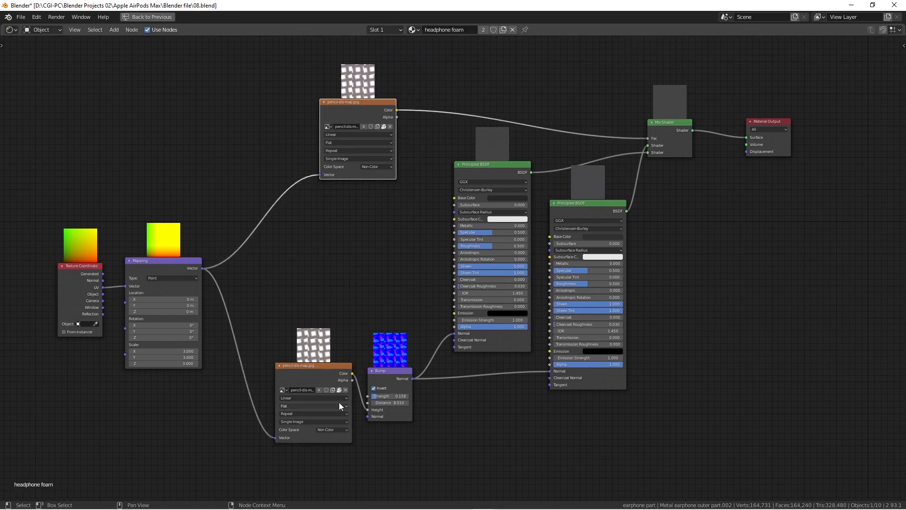
Step: Examine the Bump node's strength and distance settings and the Mapping node's scale values
{"action": "scroll", "coordinate": [339, 402], "scroll_direction": "up", "scroll_amount": 1}
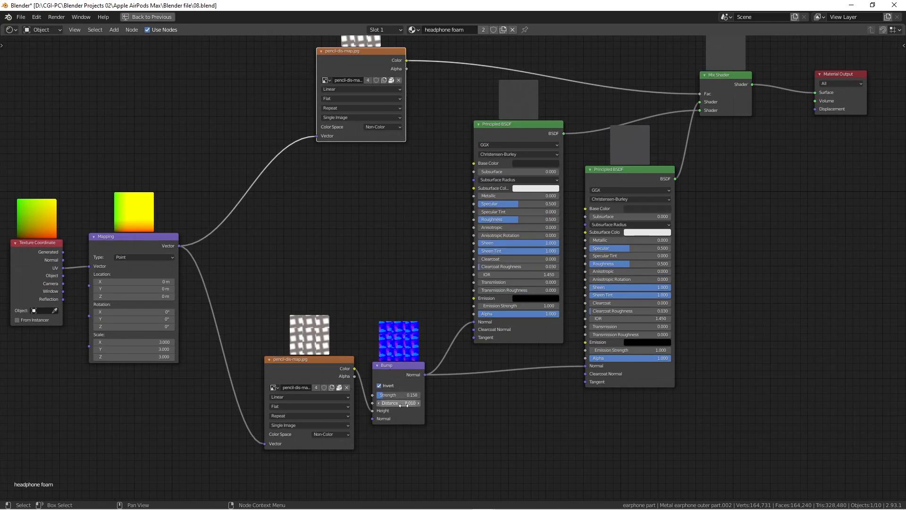
{"action": "scroll", "coordinate": [401, 398], "scroll_direction": "up", "scroll_amount": 1}
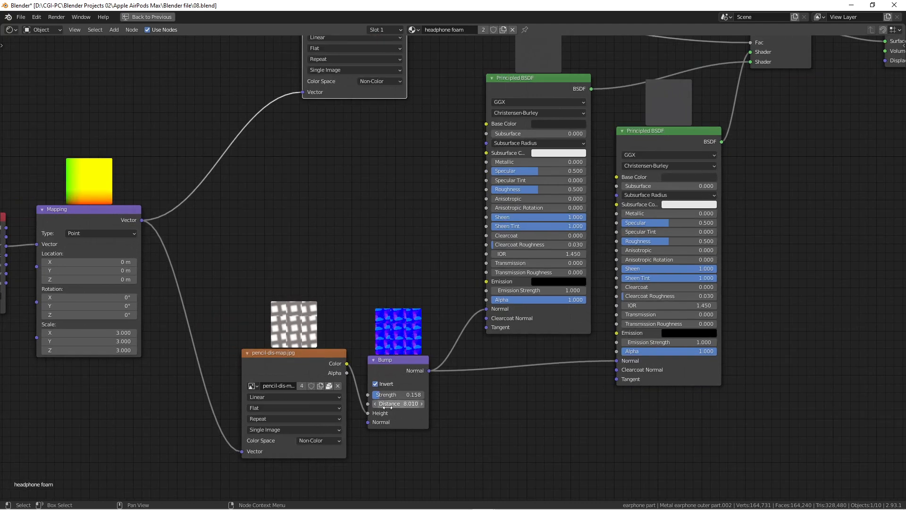
{"action": "scroll", "coordinate": [352, 203], "scroll_direction": "down", "scroll_amount": 1}
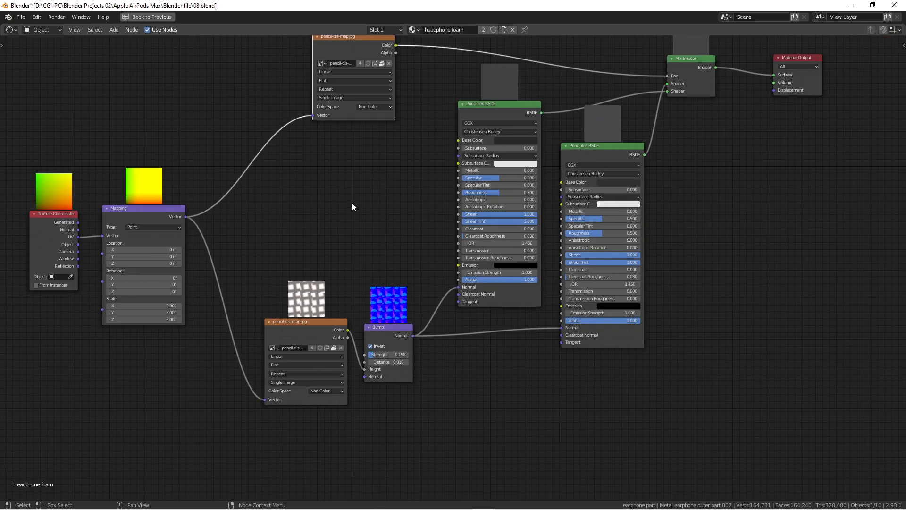
{"action": "middle_click_drag", "start_coordinate": [352, 202], "coordinate": [430, 216]}
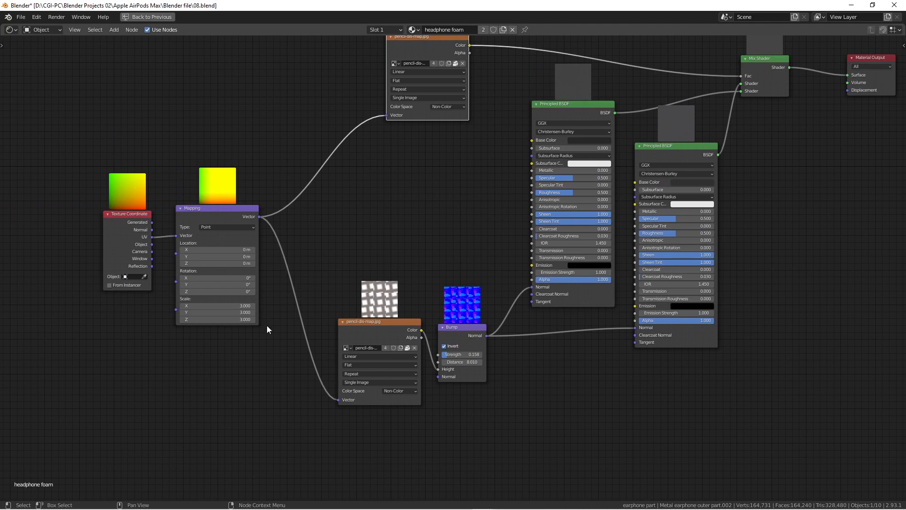
{"action": "scroll", "coordinate": [266, 325], "scroll_direction": "up", "scroll_amount": 2}
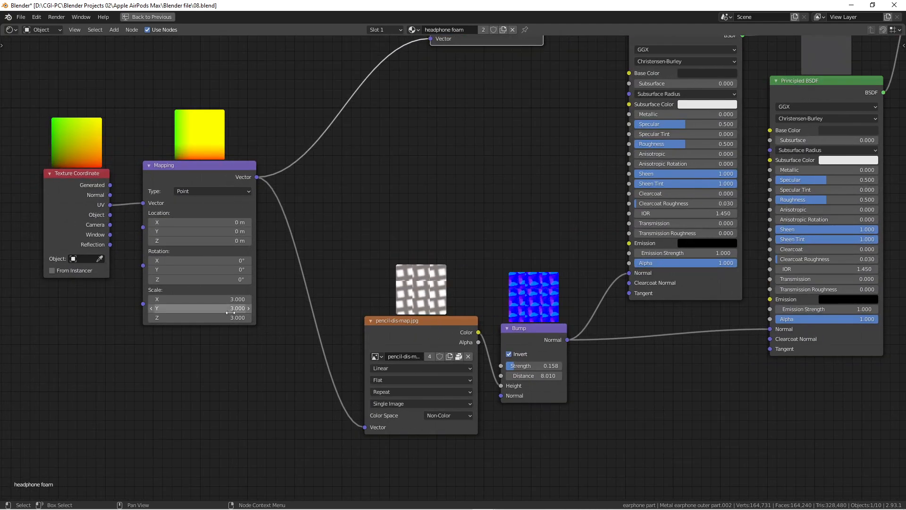
{"action": "scroll", "coordinate": [387, 232], "scroll_direction": "down", "scroll_amount": 2}
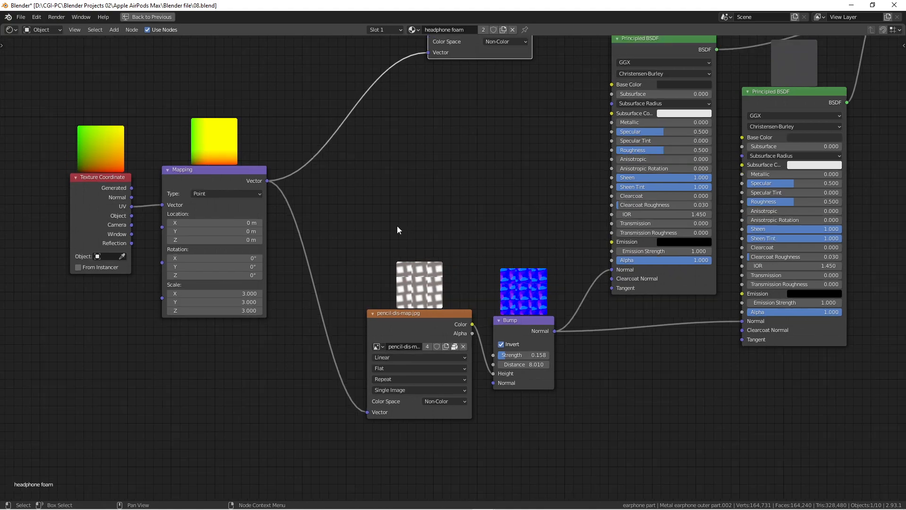
{"action": "scroll", "coordinate": [218, 298], "scroll_direction": "up", "scroll_amount": 3}
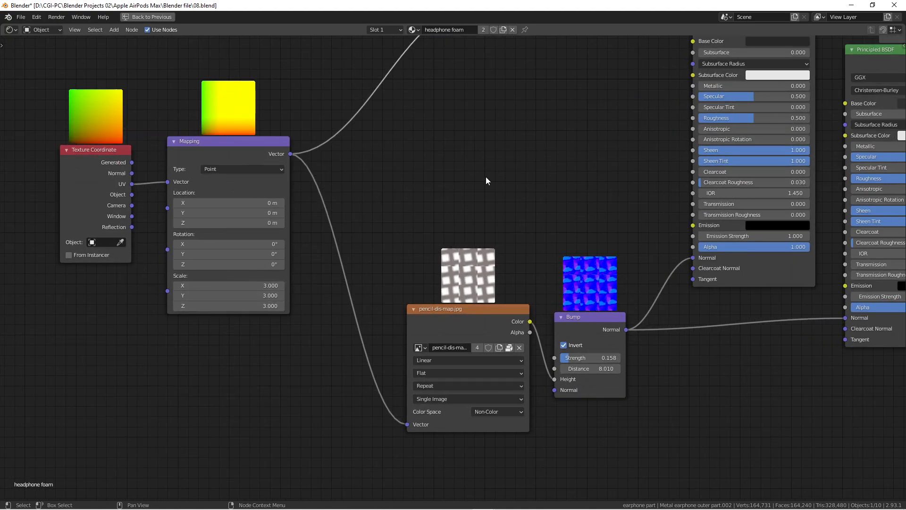
{"action": "scroll", "coordinate": [484, 180], "scroll_direction": "down", "scroll_amount": 1}
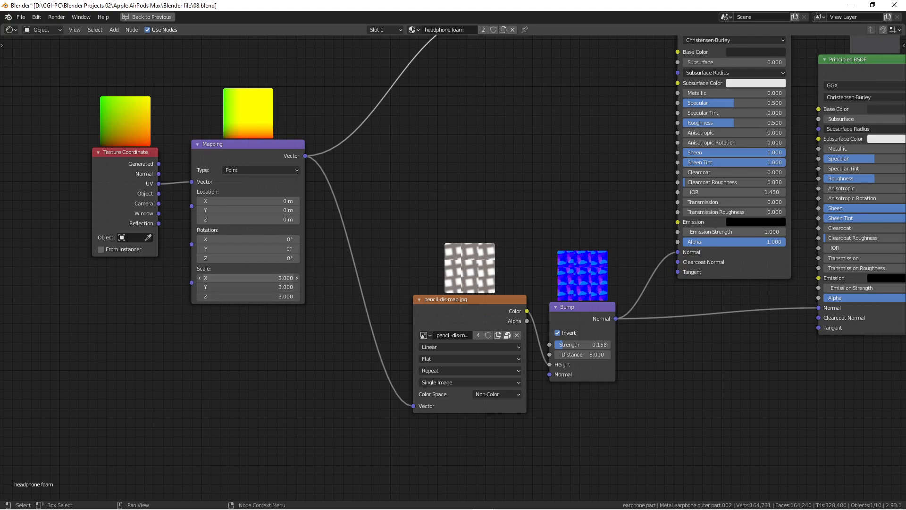
Step: Set the Mapping node's scale to 1 on all three axes, restore the full workspace layout and inspect the cushion's weave
{"action": "left_click_drag", "start_coordinate": [246, 277], "coordinate": [246, 296]}
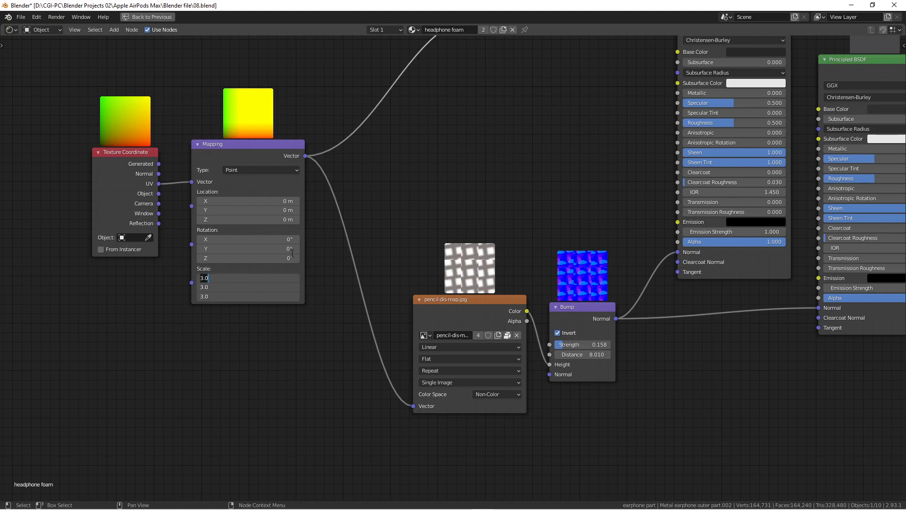
{"action": "type", "text": "1"}
{"action": "key", "text": "Return"}
{"action": "scroll", "coordinate": [408, 240], "scroll_direction": "down", "scroll_amount": 1}
{"action": "key", "text": "ctrl+space"}
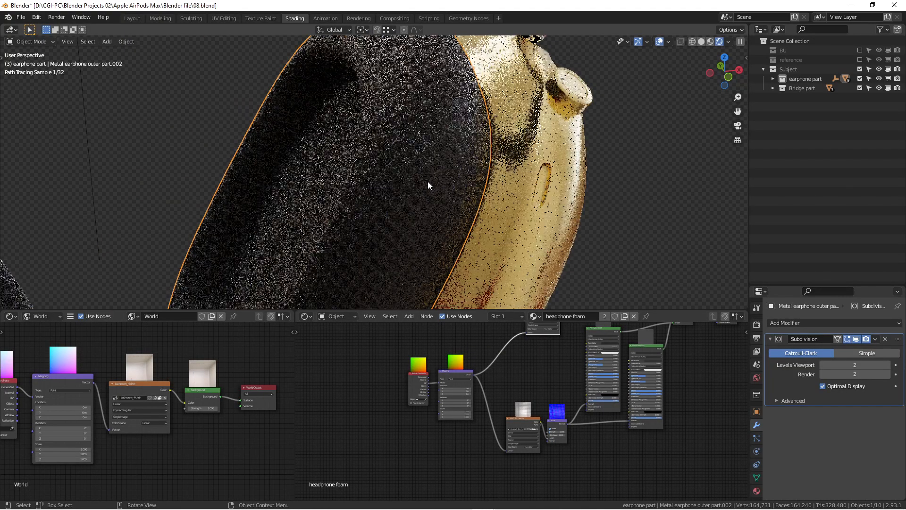
{"action": "scroll", "coordinate": [425, 166], "scroll_direction": "up", "scroll_amount": 2}
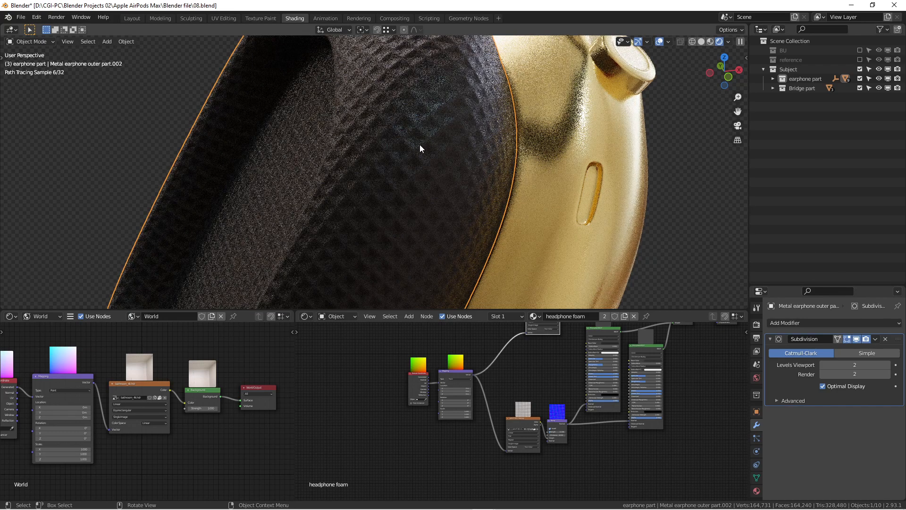
Step: Set the headphone foam Mapping node's scale to 3 on all three axes
{"action": "scroll", "coordinate": [460, 429], "scroll_direction": "up", "scroll_amount": 5}
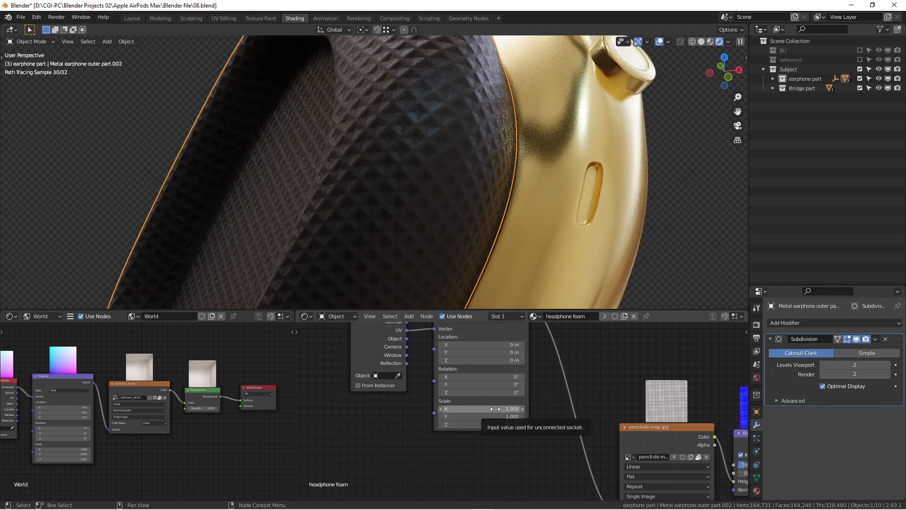
{"action": "left_click_drag", "start_coordinate": [497, 409], "coordinate": [496, 424]}
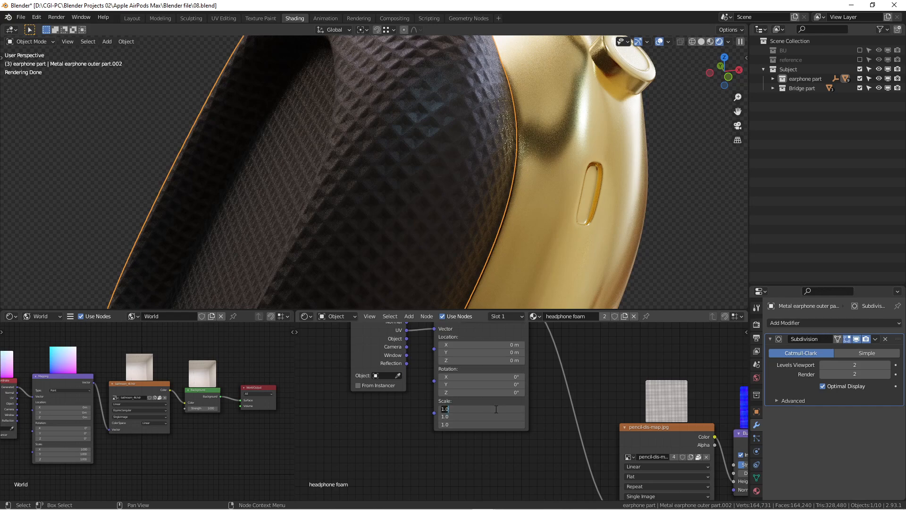
{"action": "type", "text": "3"}
{"action": "key", "text": "Return"}
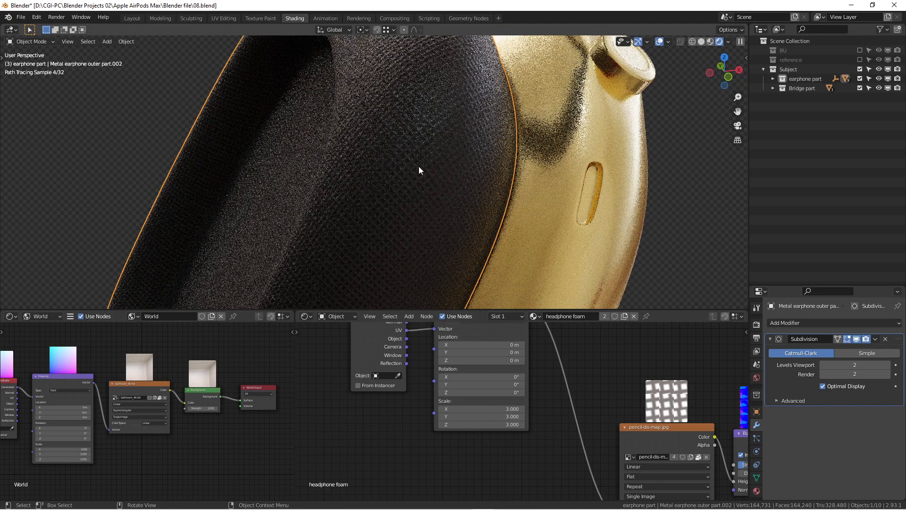
Step: Examine the foam's Principled BSDF sheen settings and inspect the ear cushion's weave from several angles
{"action": "middle_click_drag", "start_coordinate": [584, 381], "coordinate": [388, 397]}
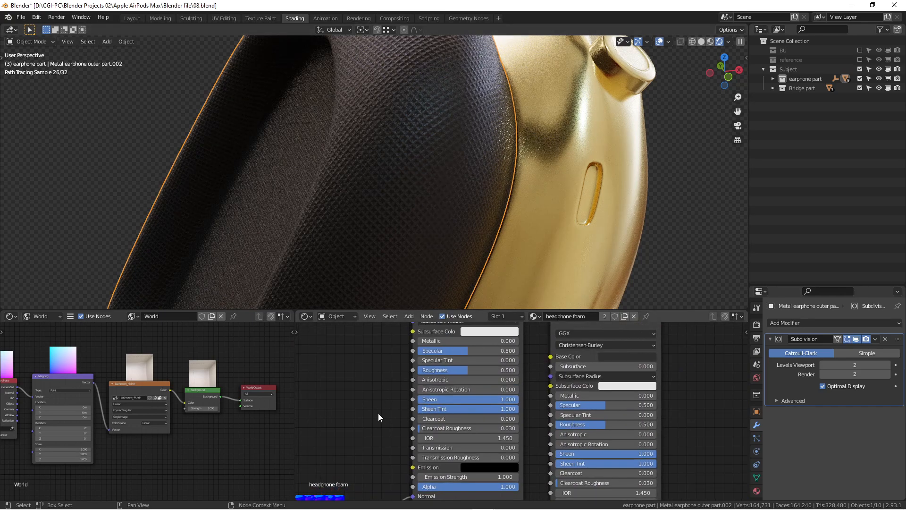
{"action": "scroll", "coordinate": [378, 413], "scroll_direction": "up", "scroll_amount": 2}
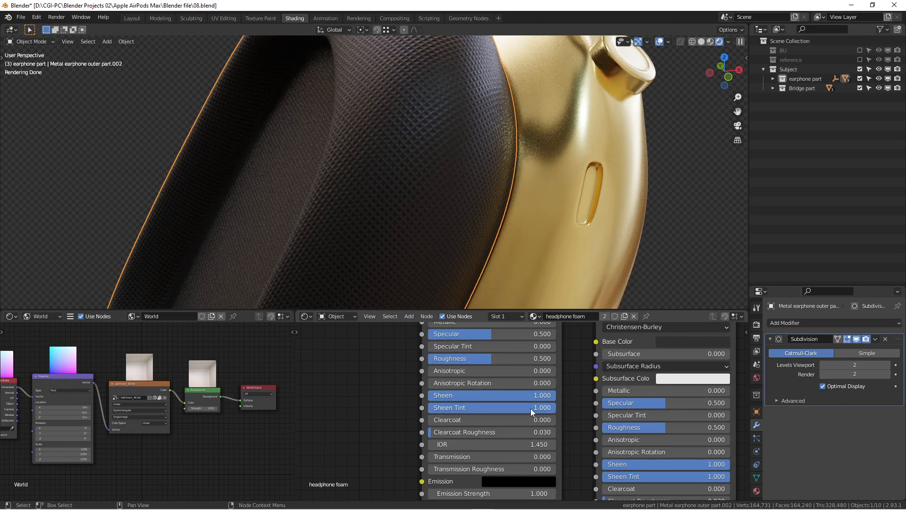
{"action": "middle_click_drag", "start_coordinate": [400, 123], "coordinate": [435, 205]}
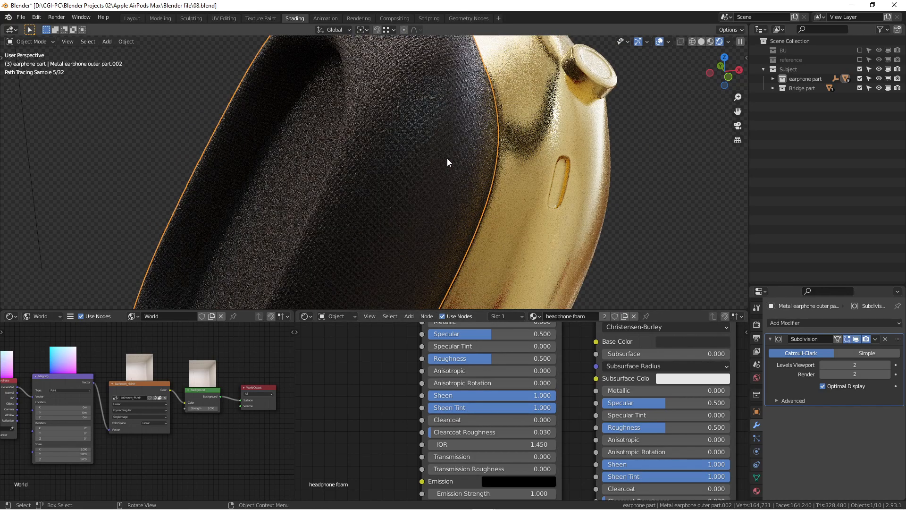
{"action": "scroll", "coordinate": [375, 172], "scroll_direction": "up", "scroll_amount": 5}
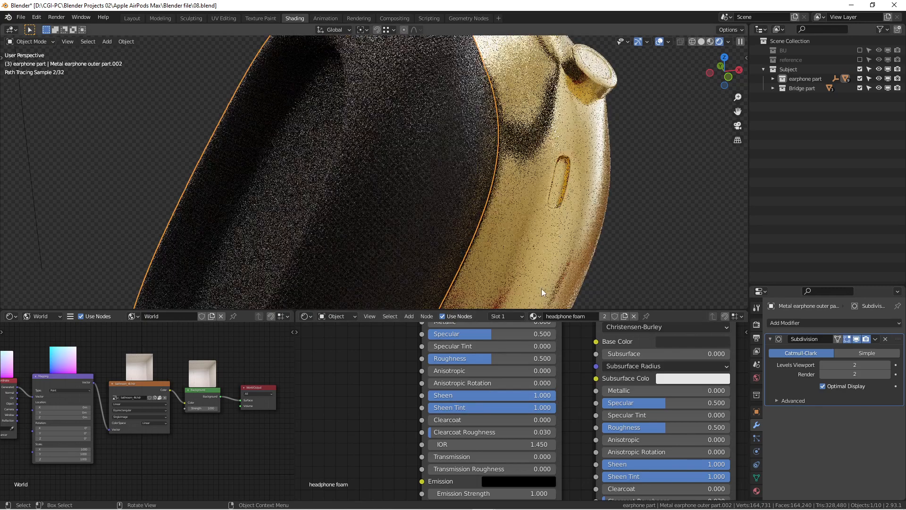
{"action": "scroll", "coordinate": [438, 196], "scroll_direction": "down", "scroll_amount": 3}
{"action": "middle_click_drag", "start_coordinate": [406, 174], "coordinate": [360, 146]}
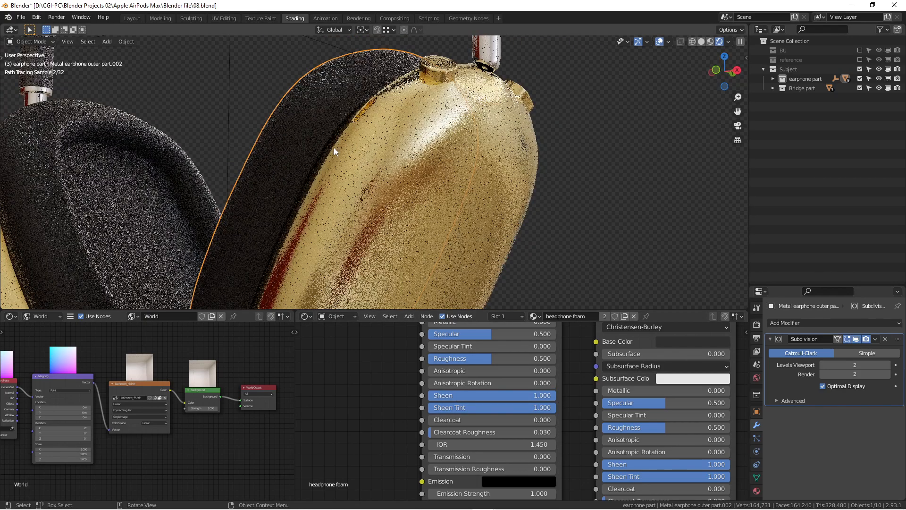
{"action": "middle_click_drag", "start_coordinate": [304, 154], "coordinate": [490, 210], "text": "shift"}
Step: Select the fabric bridge under the headband in front view and bring up its material's node tree
{"action": "key", "text": "KP_1"}
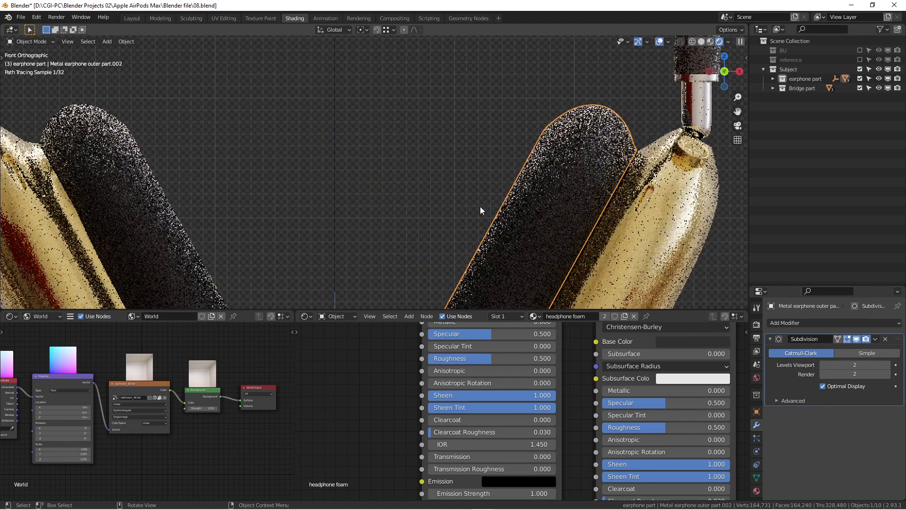
{"action": "scroll", "coordinate": [466, 170], "scroll_direction": "down", "scroll_amount": 2}
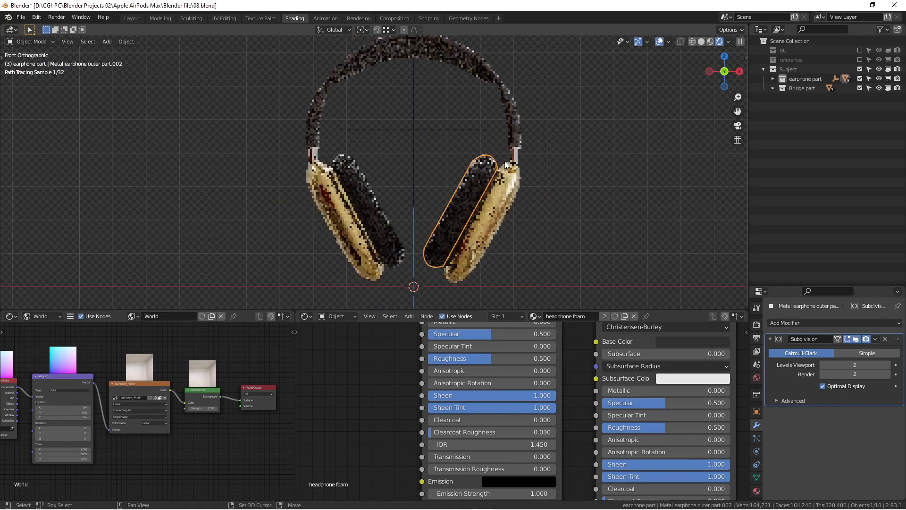
{"action": "scroll", "coordinate": [503, 194], "scroll_direction": "up", "scroll_amount": 6}
{"action": "scroll", "coordinate": [448, 194], "scroll_direction": "up", "scroll_amount": 5}
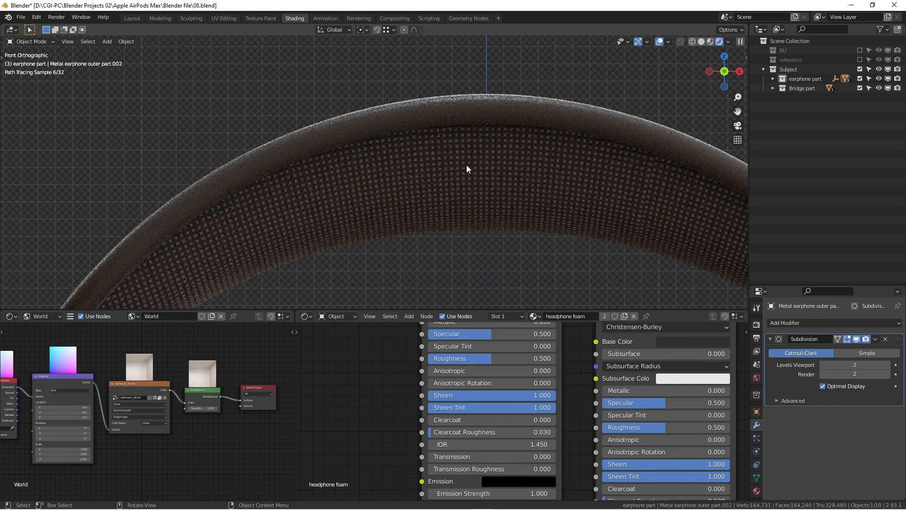
{"action": "left_click", "coordinate": [488, 179]}
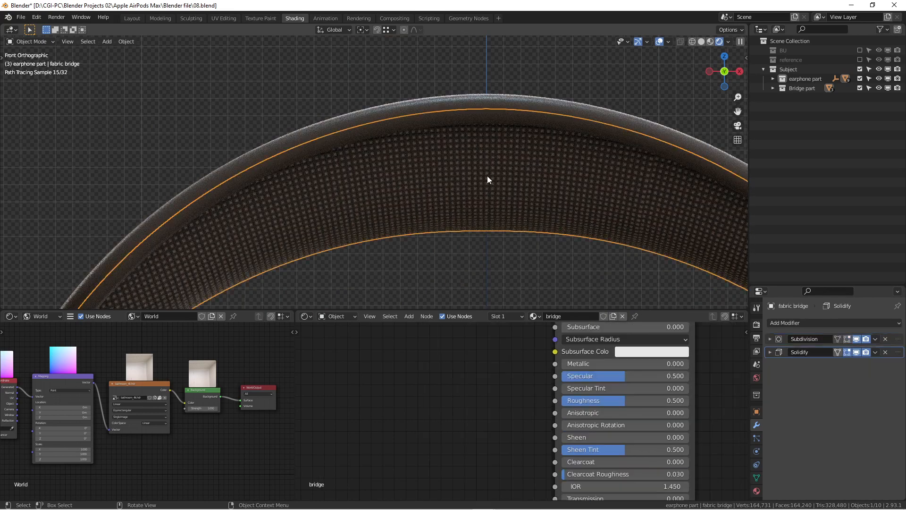
{"action": "scroll", "coordinate": [474, 253], "scroll_direction": "down", "scroll_amount": 4}
{"action": "scroll", "coordinate": [555, 347], "scroll_direction": "down", "scroll_amount": 6}
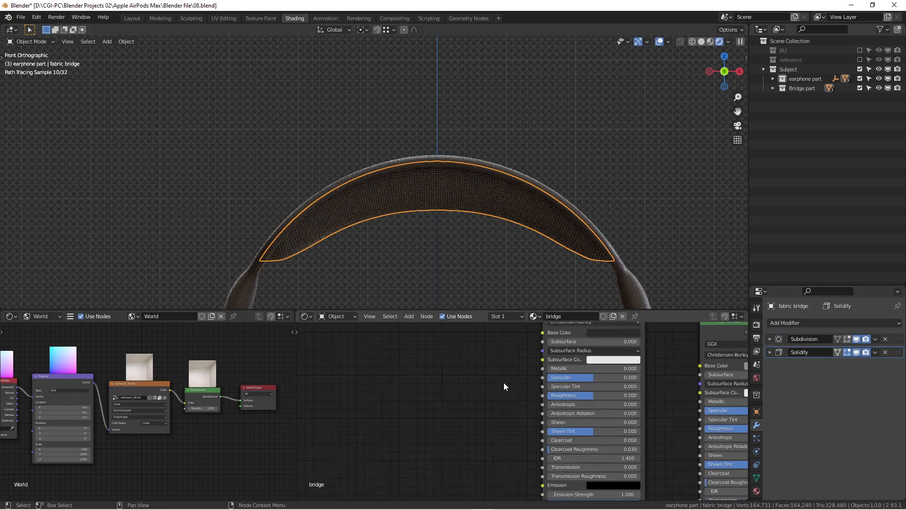
{"action": "middle_click_drag", "start_coordinate": [486, 400], "coordinate": [498, 402]}
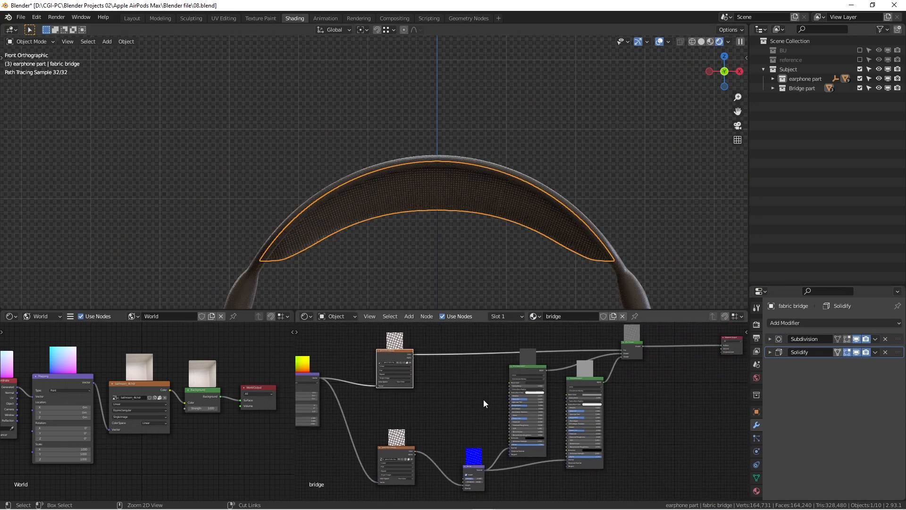
Step: Maximize the bridge node tree, move the upper image texture node up toward the shaders, and lower the second Principled BSDF
{"action": "key", "text": "ctrl+space"}
{"action": "scroll", "coordinate": [492, 287], "scroll_direction": "down", "scroll_amount": 4}
{"action": "left_click_drag", "start_coordinate": [474, 184], "coordinate": [477, 188]}
{"action": "left_click_drag", "start_coordinate": [290, 159], "coordinate": [383, 127]}
{"action": "scroll", "coordinate": [608, 256], "scroll_direction": "up", "scroll_amount": 1}
{"action": "middle_click_drag", "start_coordinate": [608, 256], "coordinate": [609, 257]}
{"action": "scroll", "coordinate": [551, 254], "scroll_direction": "up", "scroll_amount": 2}
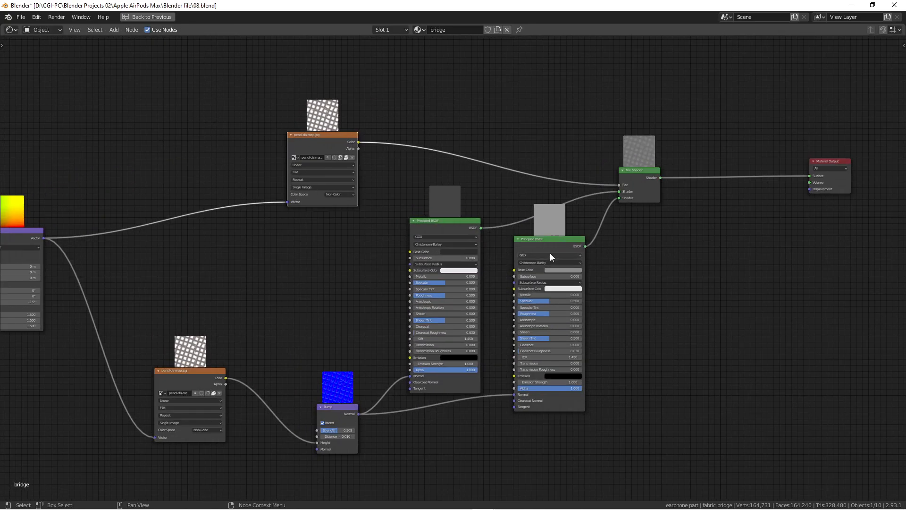
{"action": "left_click_drag", "start_coordinate": [557, 236], "coordinate": [560, 260]}
{"action": "scroll", "coordinate": [520, 335], "scroll_direction": "down", "scroll_amount": 1}
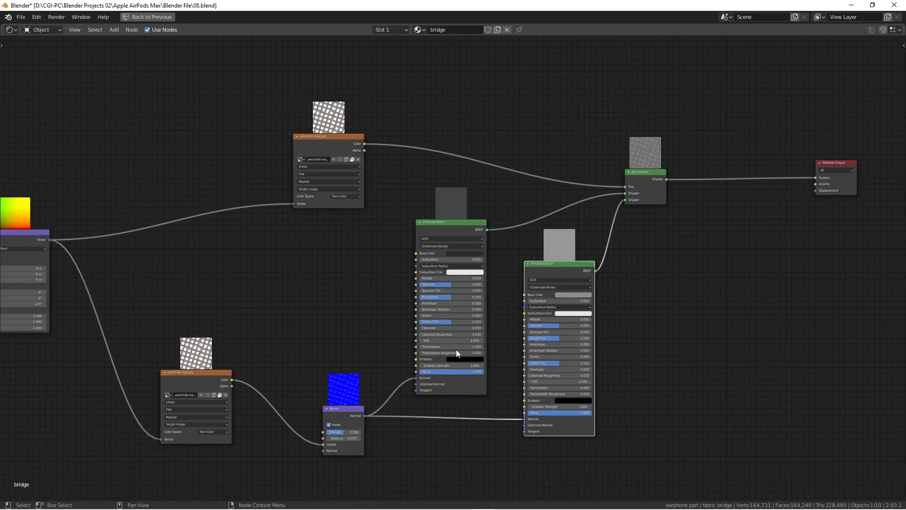
Step: Bring the Bump and lower image texture nodes close together and move the upper image texture down toward the Mapping node
{"action": "left_click_drag", "start_coordinate": [339, 418], "coordinate": [292, 396]}
{"action": "left_click_drag", "start_coordinate": [217, 381], "coordinate": [236, 392]}
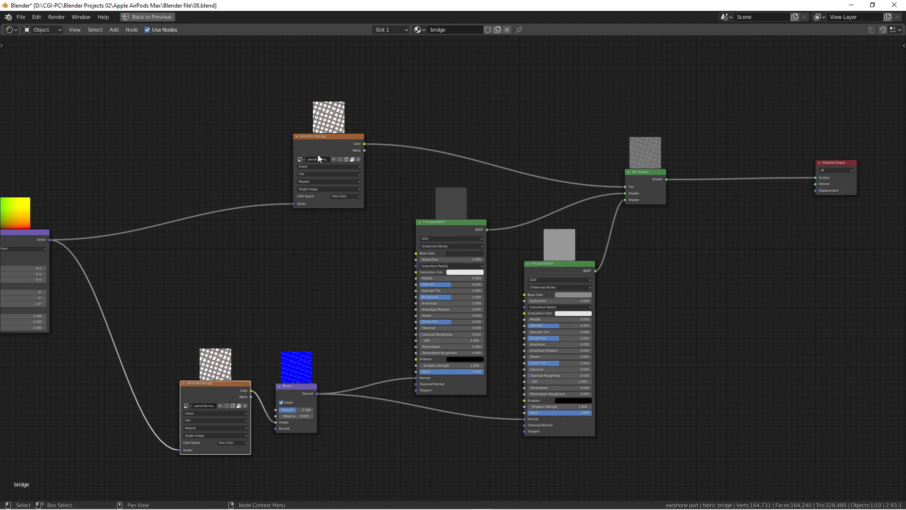
{"action": "mouse_move", "coordinate": [319, 138]}
{"action": "left_mouse_down"}
{"action": "mouse_move", "coordinate": [305, 140]}
{"action": "mouse_move", "coordinate": [302, 166]}
{"action": "left_mouse_up"}
{"action": "scroll", "coordinate": [257, 250], "scroll_direction": "down", "scroll_amount": 3}
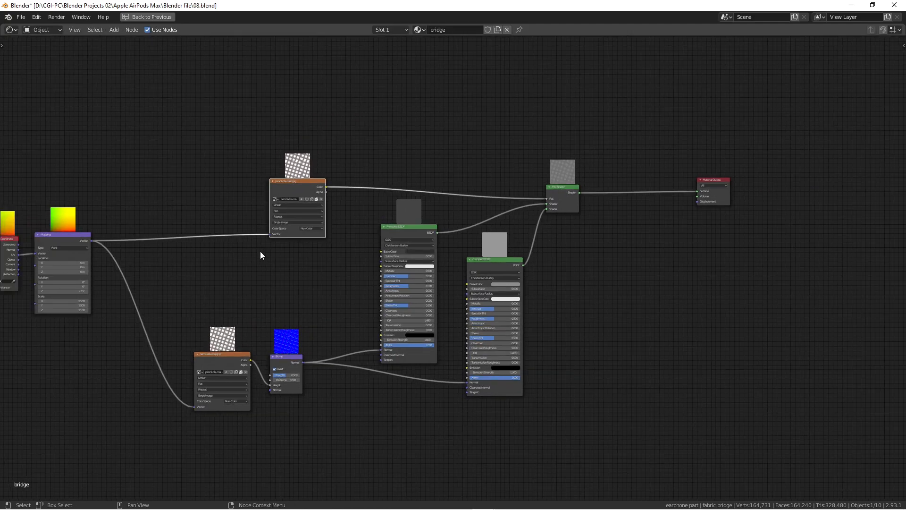
{"action": "middle_click_drag", "start_coordinate": [257, 249], "coordinate": [383, 261]}
{"action": "key", "text": "ctrl+space"}
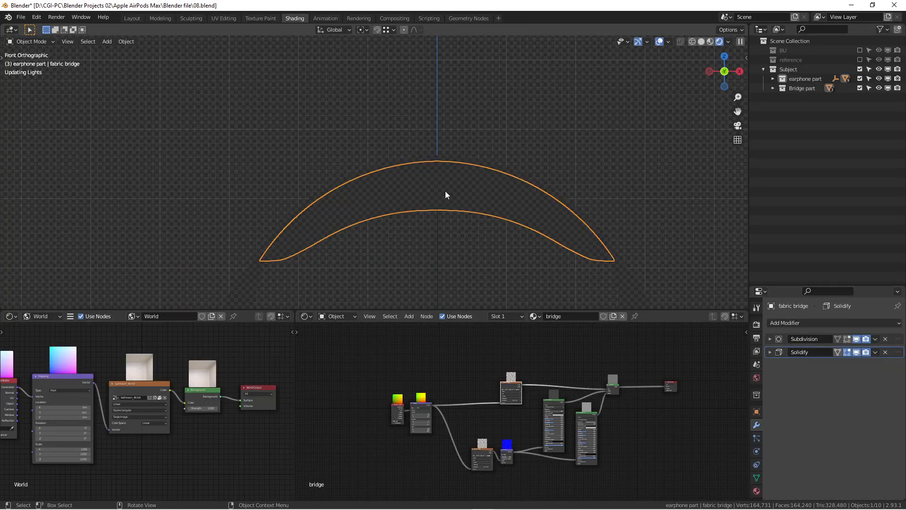
Step: Turn the Bump node's Invert option off and back on to compare the relief of the bridge's weave
{"action": "scroll", "coordinate": [446, 191], "scroll_direction": "up", "scroll_amount": 8}
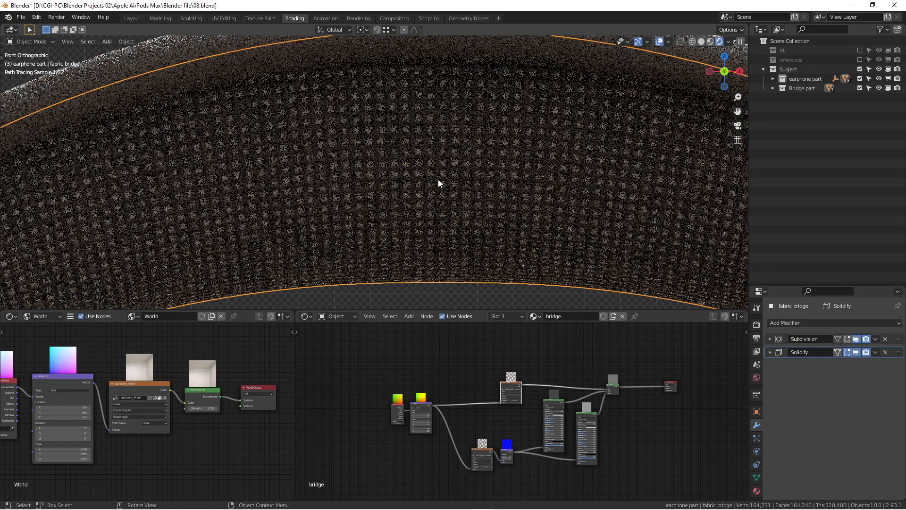
{"action": "scroll", "coordinate": [529, 446], "scroll_direction": "up", "scroll_amount": 6}
{"action": "scroll", "coordinate": [537, 433], "scroll_direction": "up", "scroll_amount": 6}
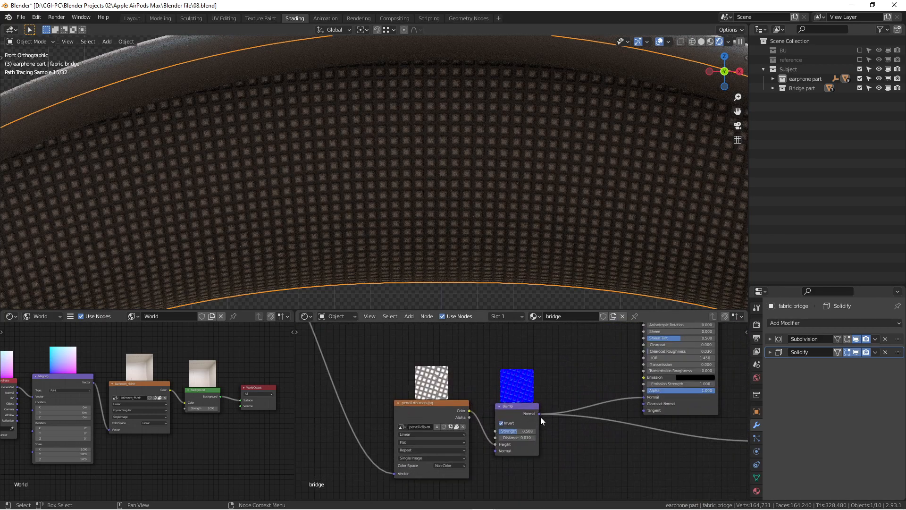
{"action": "scroll", "coordinate": [427, 157], "scroll_direction": "up", "scroll_amount": 4}
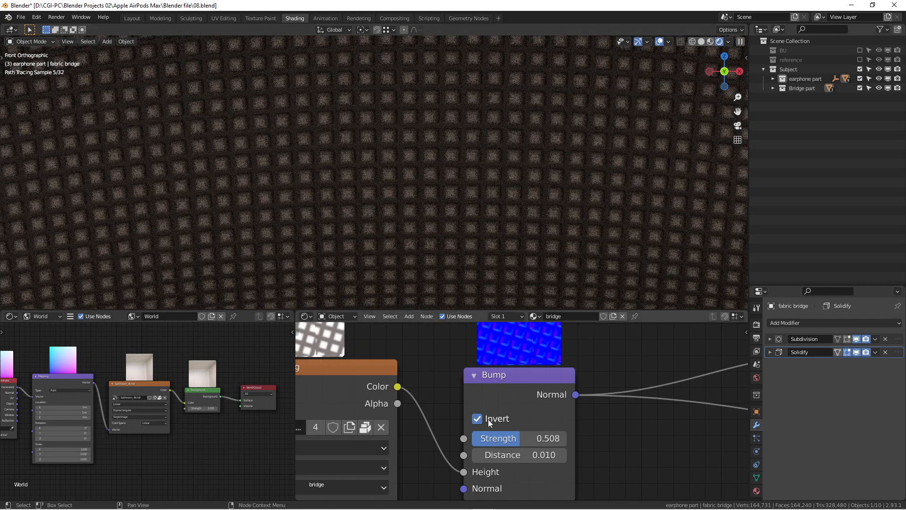
{"action": "left_click", "coordinate": [477, 418]}
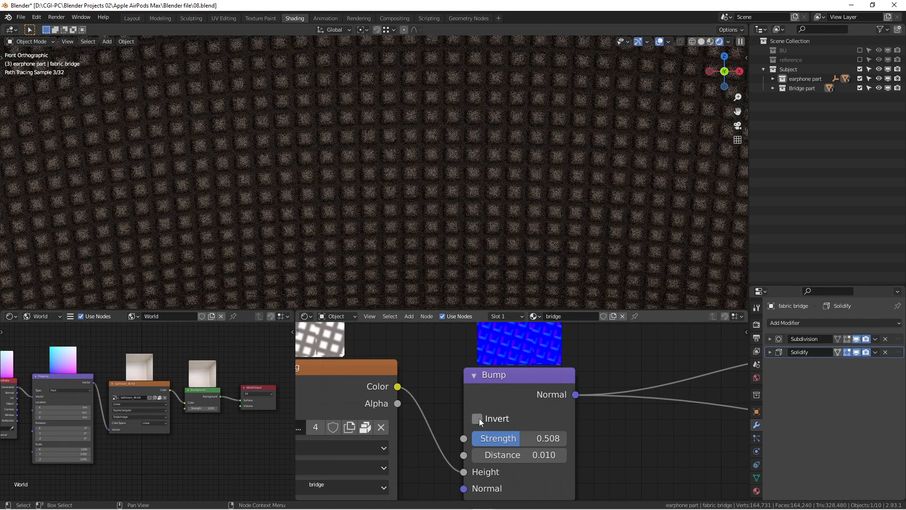
{"action": "left_click", "coordinate": [478, 419]}
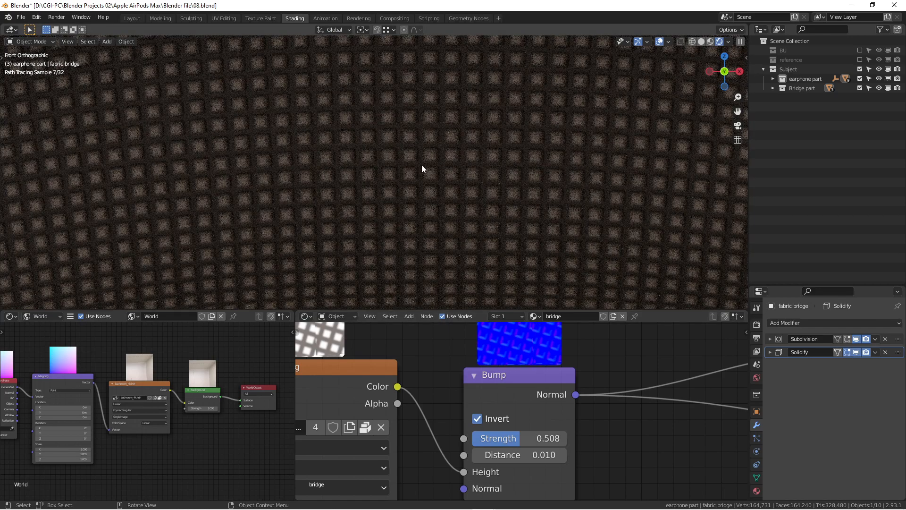
Step: Try a Z rotation of 0° on the bridge's Mapping node and check the weave's alignment on the headband
{"action": "scroll", "coordinate": [443, 205], "scroll_direction": "down", "scroll_amount": 2}
{"action": "scroll", "coordinate": [424, 406], "scroll_direction": "down", "scroll_amount": 2}
{"action": "scroll", "coordinate": [424, 406], "scroll_direction": "down", "scroll_amount": 6}
{"action": "middle_click_drag", "start_coordinate": [424, 406], "coordinate": [603, 470]}
{"action": "middle_click_drag", "start_coordinate": [509, 395], "coordinate": [624, 433]}
{"action": "middle_click_drag", "start_coordinate": [488, 415], "coordinate": [527, 429]}
{"action": "scroll", "coordinate": [527, 429], "scroll_direction": "up", "scroll_amount": 3}
{"action": "scroll", "coordinate": [476, 420], "scroll_direction": "up", "scroll_amount": 4}
{"action": "scroll", "coordinate": [548, 432], "scroll_direction": "down", "scroll_amount": 4}
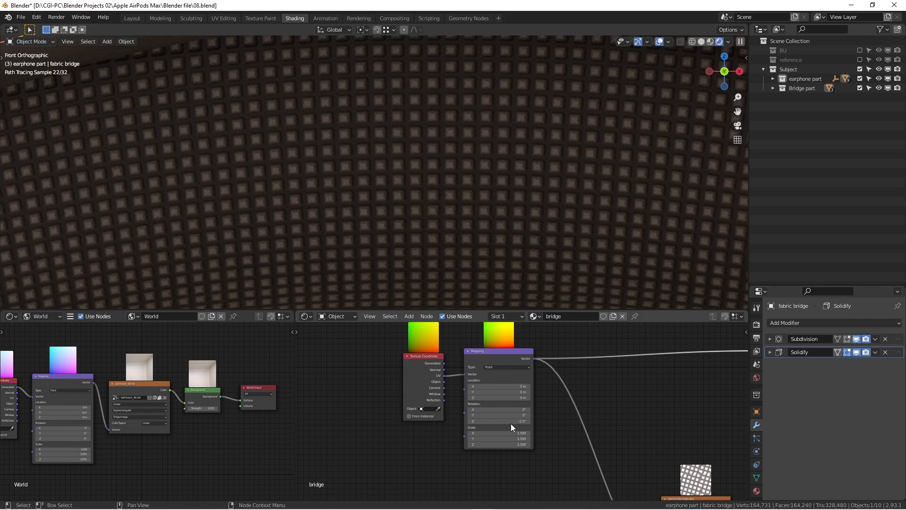
{"action": "scroll", "coordinate": [524, 425], "scroll_direction": "up", "scroll_amount": 2}
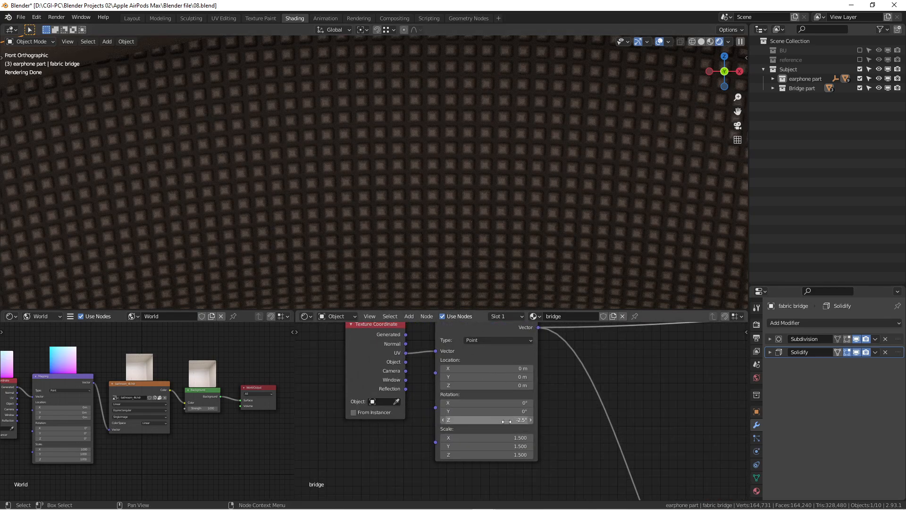
{"action": "left_click", "coordinate": [507, 421]}
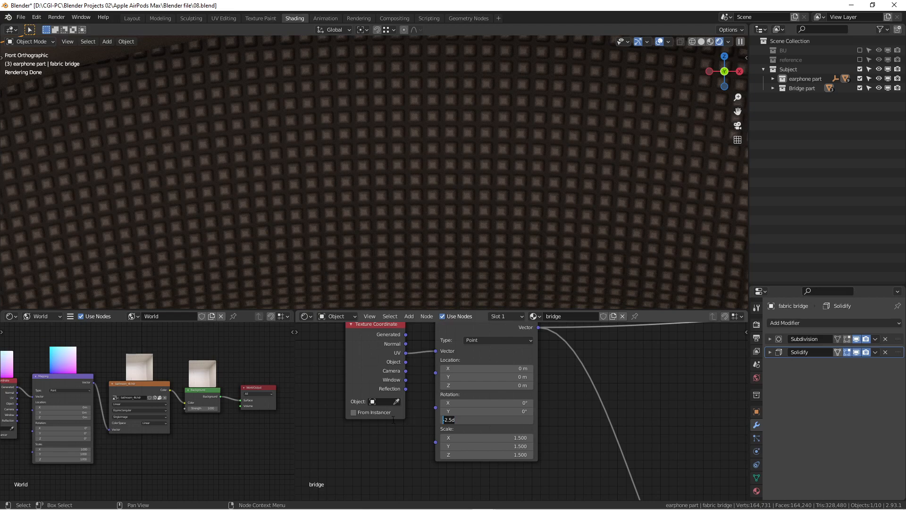
{"action": "type", "text": "0"}
{"action": "key", "text": "Return"}
{"action": "scroll", "coordinate": [368, 203], "scroll_direction": "down", "scroll_amount": 5}
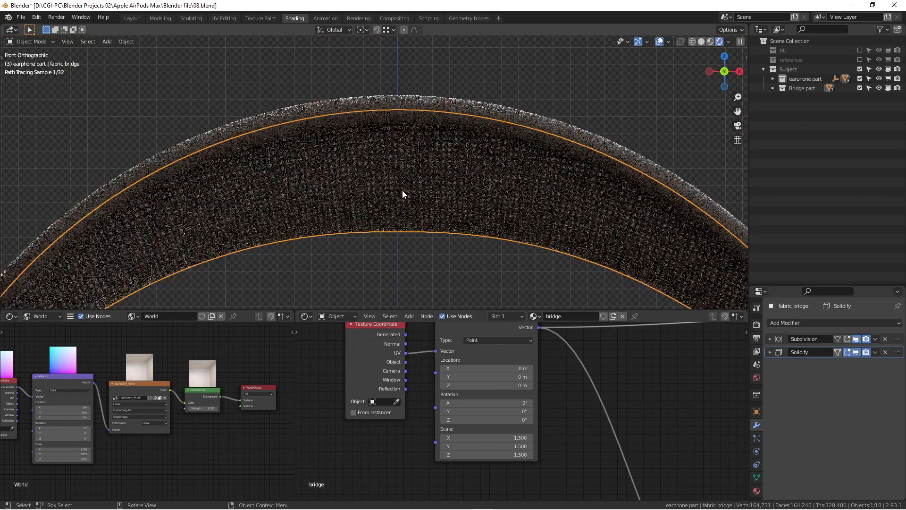
Step: Try a Z rotation of 6.7° on the bridge's Mapping node and undo both rotation changes
{"action": "left_click_drag", "start_coordinate": [472, 420], "coordinate": [493, 419]}
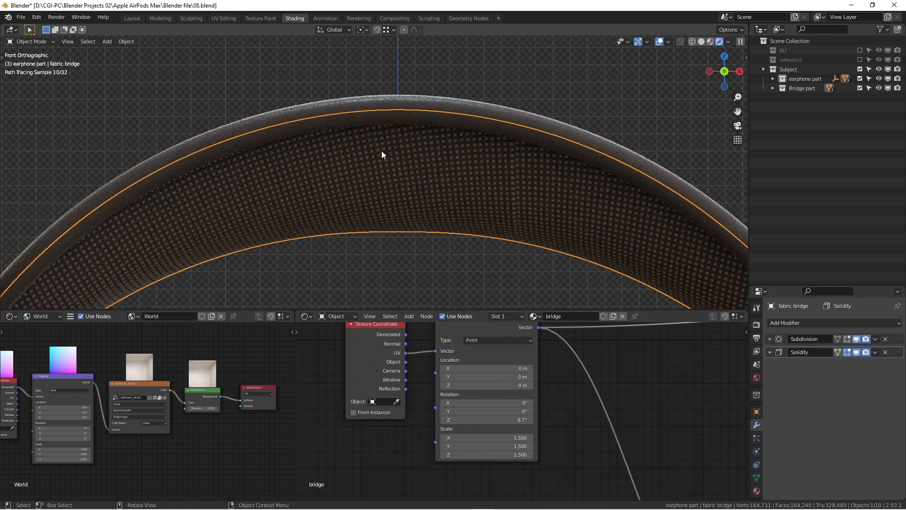
{"action": "double_click", "coordinate": [502, 420]}
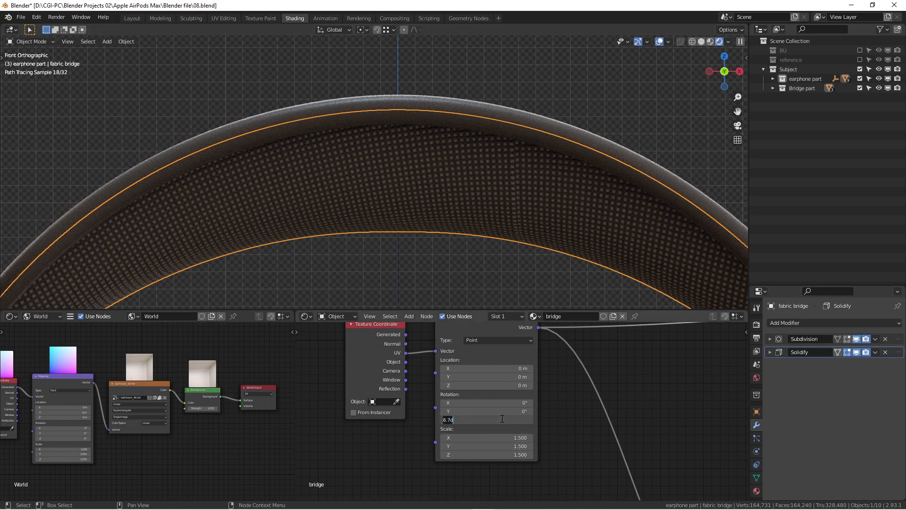
{"action": "left_click_drag", "start_coordinate": [503, 420], "coordinate": [421, 425]}
{"action": "key", "text": "Return"}
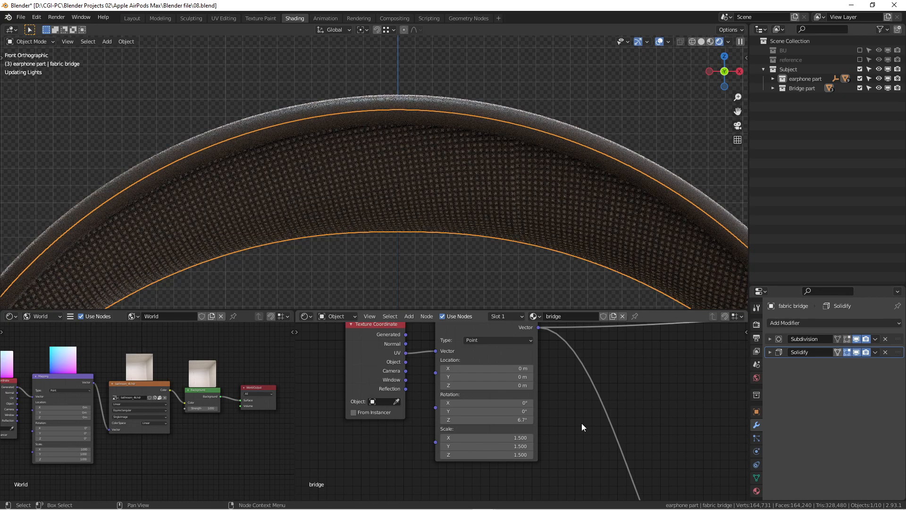
{"action": "key", "text": "ctrl+z"}
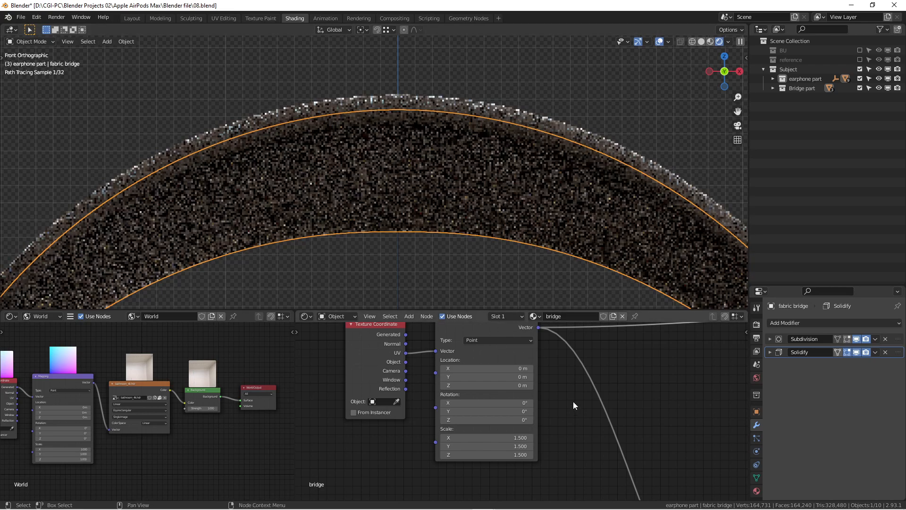
{"action": "key", "text": "ctrl+z"}
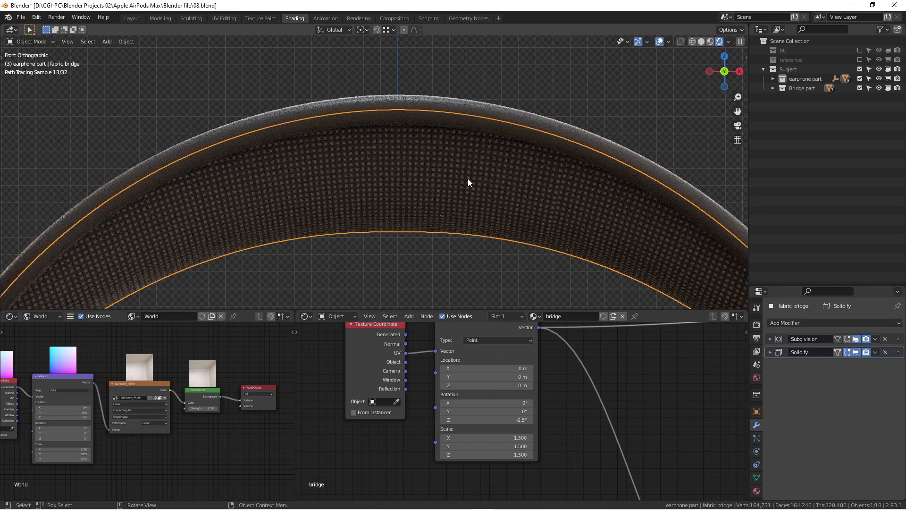
Step: Inspect the headband's fabric bridge weave at an angle in perspective view
{"action": "scroll", "coordinate": [443, 188], "scroll_direction": "down", "scroll_amount": 8}
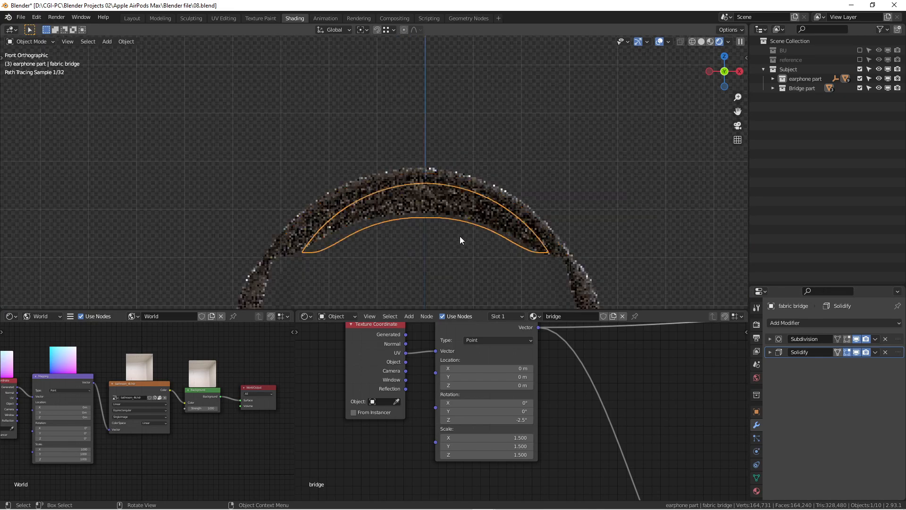
{"action": "middle_click_drag", "start_coordinate": [439, 187], "coordinate": [424, 115]}
{"action": "scroll", "coordinate": [424, 115], "scroll_direction": "up", "scroll_amount": 5}
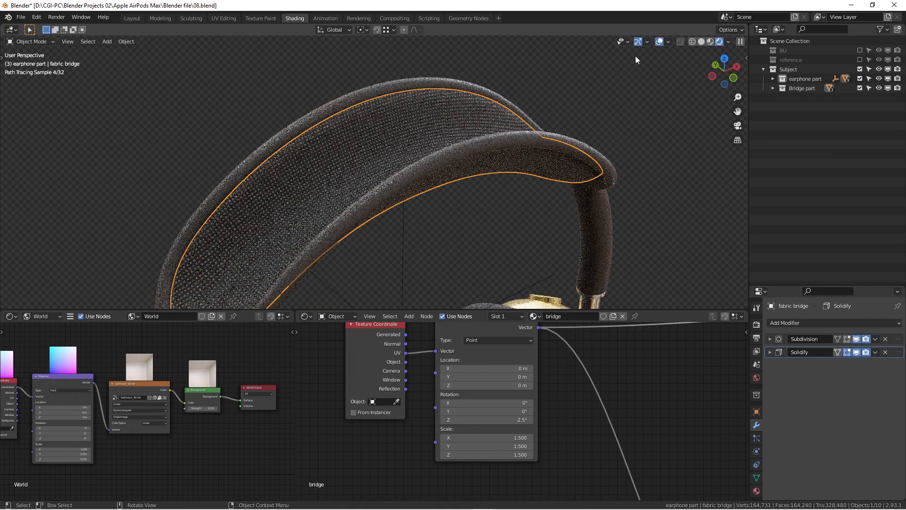
Step: Open the UV Editing workspace to examine the fabric bridge's UV layout, then return to Object Mode and view the headband in perspective
{"action": "left_click", "coordinate": [216, 18]}
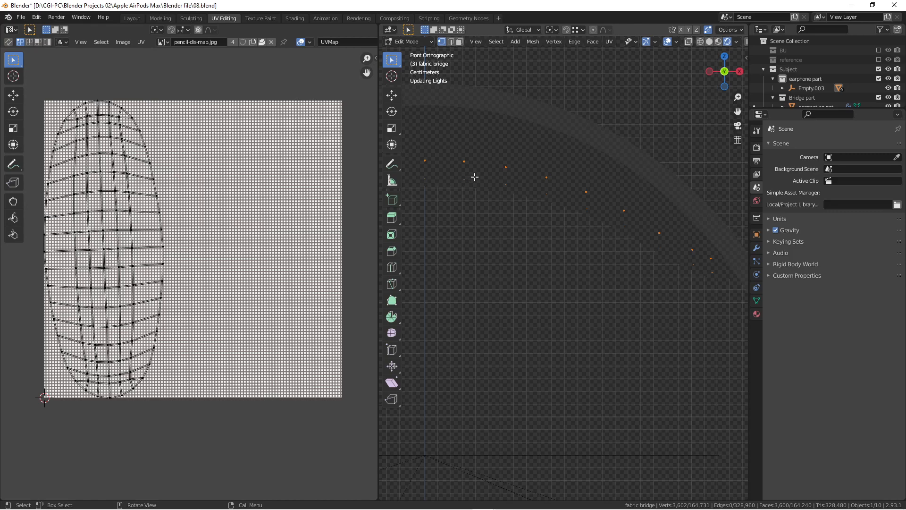
{"action": "scroll", "coordinate": [472, 176], "scroll_direction": "down", "scroll_amount": 5}
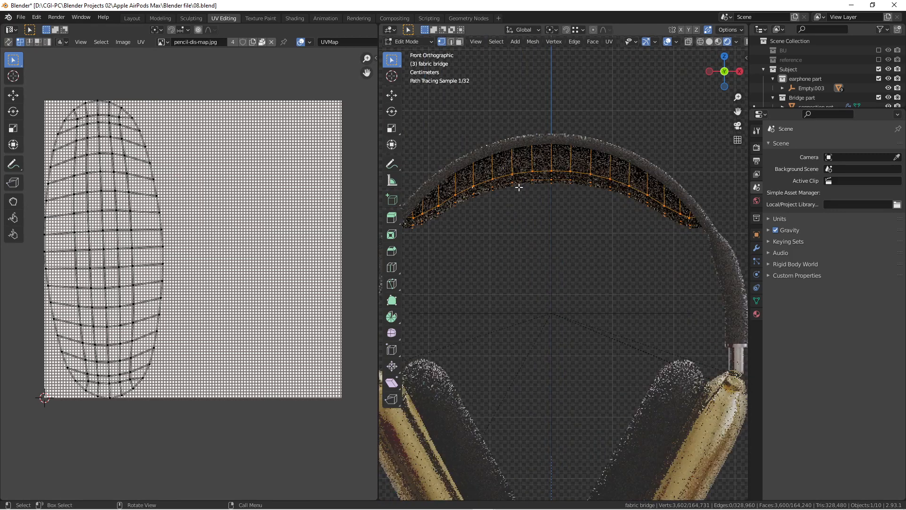
{"action": "key", "text": "Tab"}
{"action": "mouse_move", "coordinate": [520, 186]}
{"action": "middle_mouse_down"}
{"action": "mouse_move", "coordinate": [569, 197]}
{"action": "mouse_move", "coordinate": [583, 211]}
{"action": "mouse_move", "coordinate": [590, 199]}
{"action": "middle_mouse_up"}
{"action": "scroll", "coordinate": [560, 197], "scroll_direction": "up", "scroll_amount": 4}
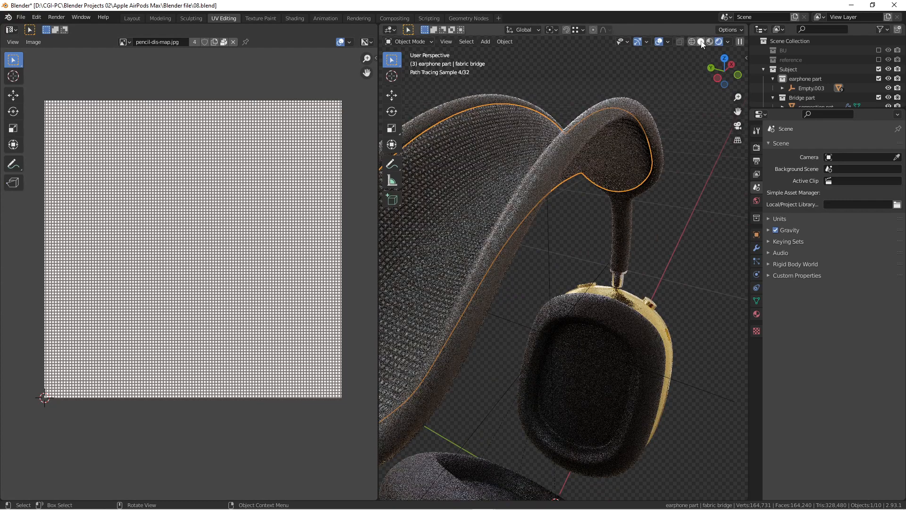
Step: Set the viewport to solid shading and show the whole headphone model from the front
{"action": "left_click", "coordinate": [702, 44]}
{"action": "scroll", "coordinate": [550, 177], "scroll_direction": "down", "scroll_amount": 4}
{"action": "mouse_move", "coordinate": [551, 177]}
{"action": "middle_mouse_down"}
{"action": "mouse_move", "coordinate": [561, 185]}
{"action": "mouse_move", "coordinate": [457, 192]}
{"action": "middle_mouse_up"}
{"action": "key", "text": "KP_1"}
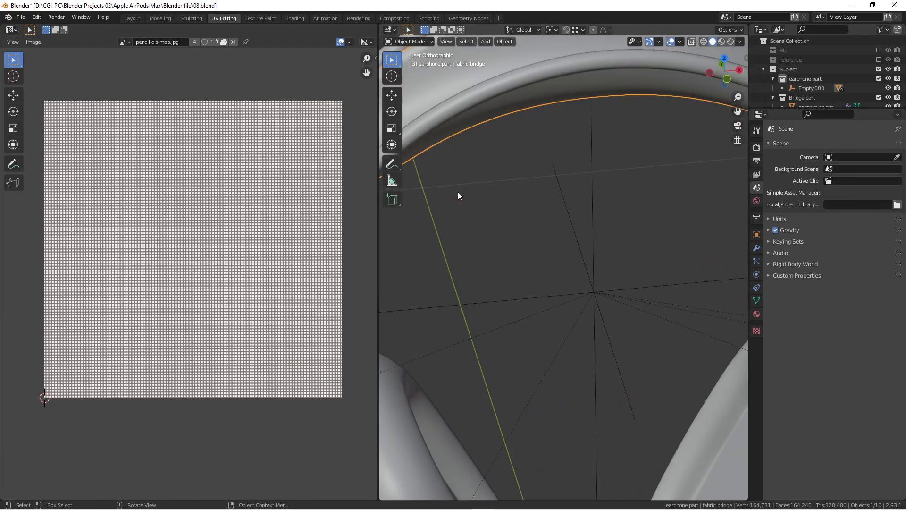
{"action": "scroll", "coordinate": [468, 185], "scroll_direction": "down", "scroll_amount": 4}
{"action": "middle_click_drag", "start_coordinate": [520, 171], "coordinate": [568, 193], "text": "shift"}
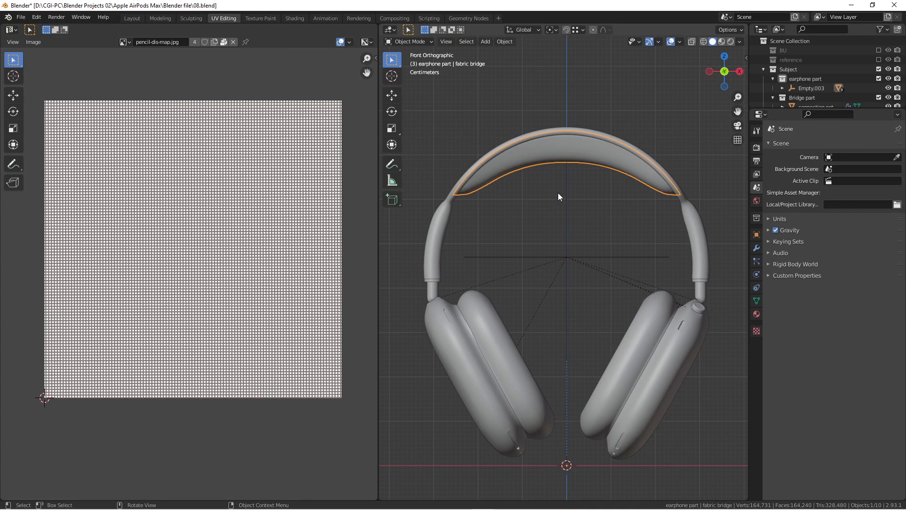
Step: Isolate the fabric bridge in Edit Mode, review the available UV mapping methods without applying one, and deselect its mesh
{"action": "key", "text": "KP_Divide"}
{"action": "middle_click_drag", "start_coordinate": [558, 192], "coordinate": [565, 288]}
{"action": "key", "text": "Tab"}
{"action": "scroll", "coordinate": [553, 223], "scroll_direction": "up", "scroll_amount": 5}
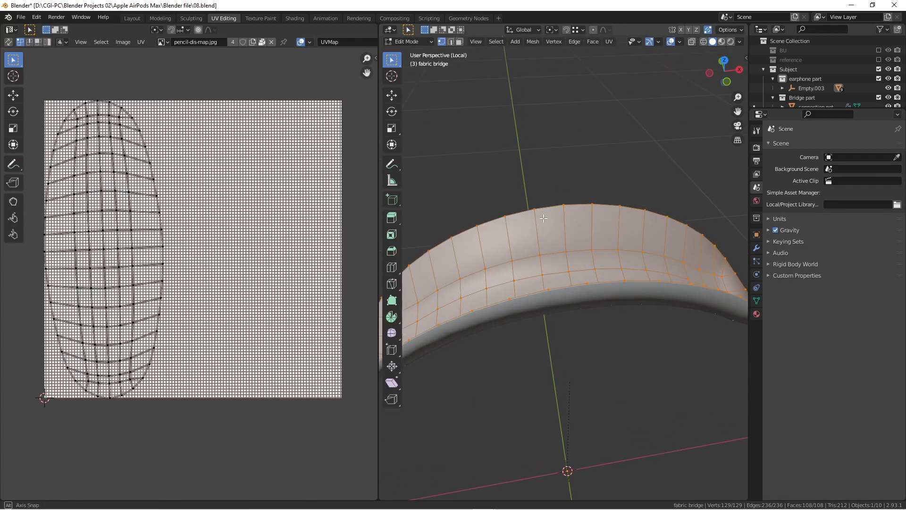
{"action": "middle_click_drag", "start_coordinate": [553, 224], "coordinate": [586, 126]}
{"action": "key", "text": "u"}
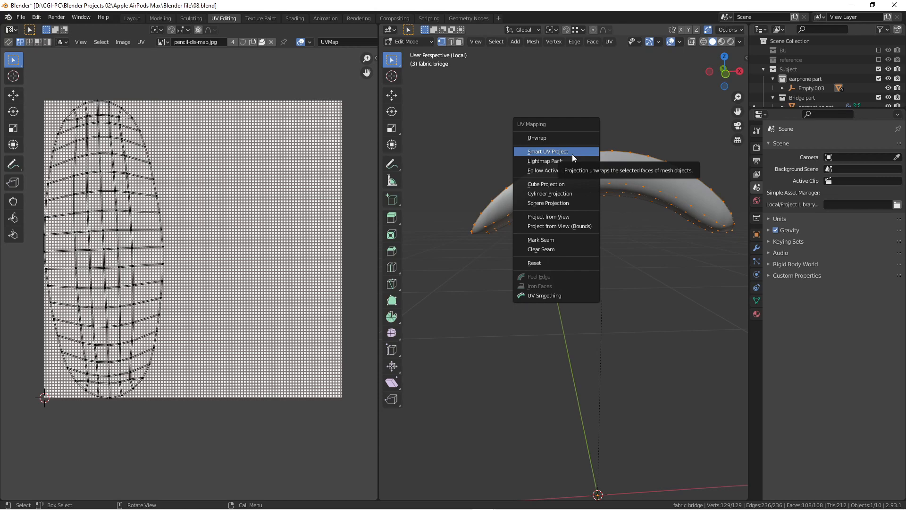
{"action": "right_click", "coordinate": [564, 73]}
{"action": "left_click", "coordinate": [624, 127]}
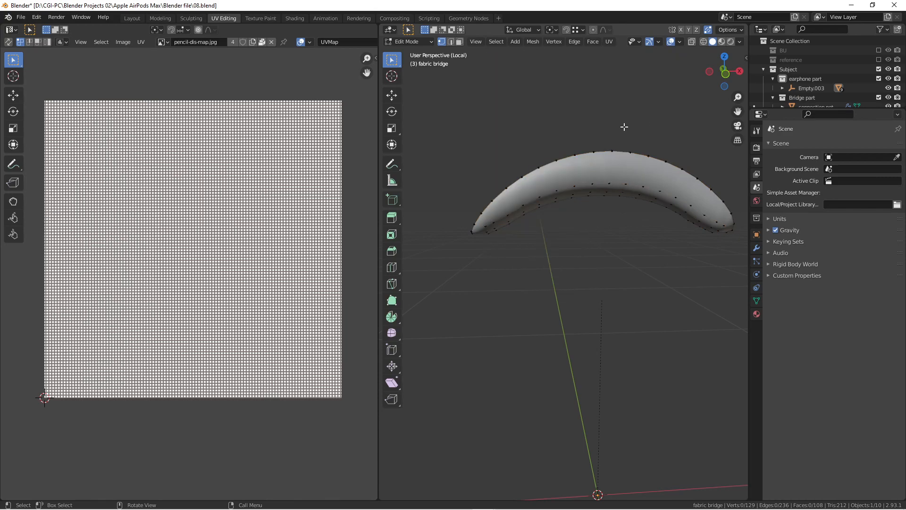
Step: Return the fabric bridge to Object Mode and bring back the full headphone model in front view
{"action": "key", "text": "Tab"}
{"action": "middle_click_drag", "start_coordinate": [624, 127], "coordinate": [635, 262]}
{"action": "key", "text": "KP_Divide"}
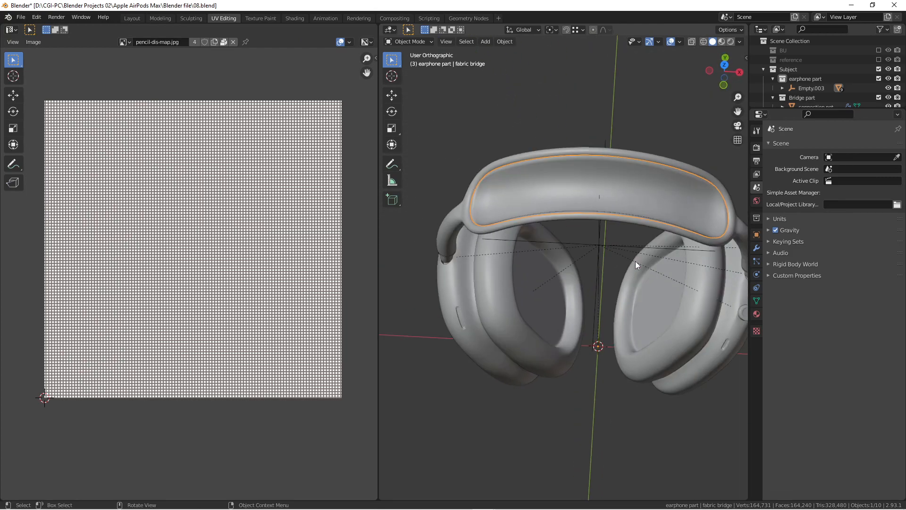
{"action": "key", "text": "KP_1"}
{"action": "scroll", "coordinate": [633, 326], "scroll_direction": "down", "scroll_amount": 2}
Step: Isolate the ear cushion on the +X side in Edit Mode and examine its flat back and UV islands
{"action": "left_click", "coordinate": [625, 350]}
{"action": "middle_click_drag", "start_coordinate": [625, 346], "coordinate": [693, 339]}
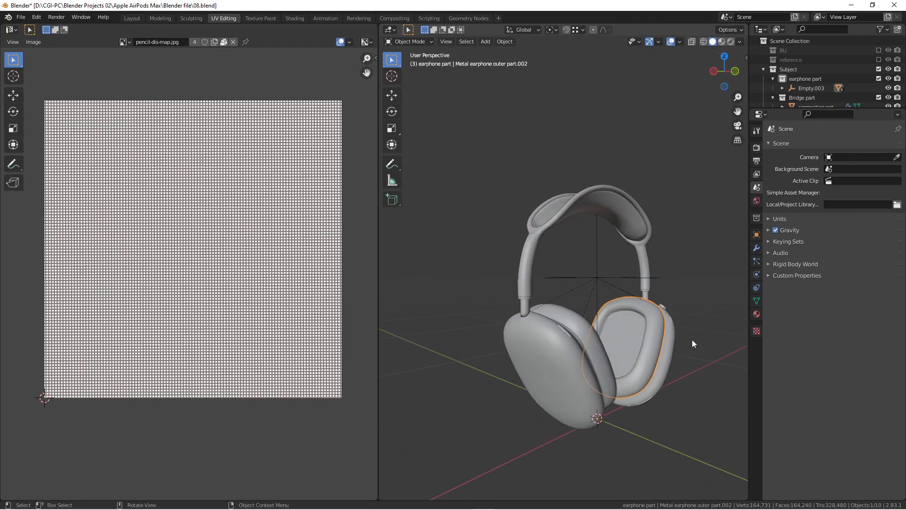
{"action": "scroll", "coordinate": [642, 326], "scroll_direction": "up", "scroll_amount": 4}
{"action": "middle_click_drag", "start_coordinate": [642, 327], "coordinate": [596, 359]}
{"action": "key", "text": "Tab"}
{"action": "key", "text": "KP_Divide"}
{"action": "middle_click_drag", "start_coordinate": [613, 272], "coordinate": [532, 245]}
{"action": "scroll", "coordinate": [532, 140], "scroll_direction": "up", "scroll_amount": 2}
{"action": "middle_click_drag", "start_coordinate": [545, 132], "coordinate": [567, 156]}
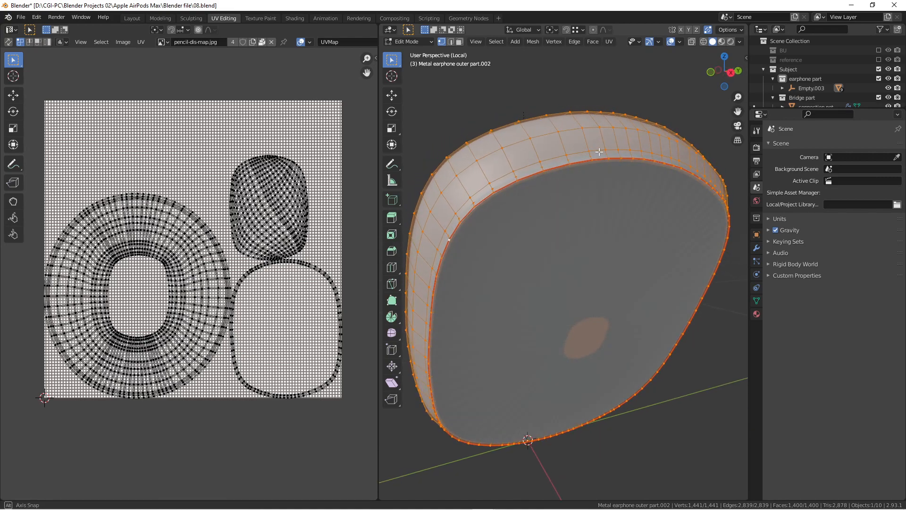
Step: Select the edge loop around the ear cushion's flat back in edge select mode and mark it as a seam
{"action": "scroll", "coordinate": [581, 188], "scroll_direction": "up", "scroll_amount": 4}
{"action": "left_click", "coordinate": [607, 256]}
{"action": "left_click", "coordinate": [610, 259]}
{"action": "middle_click_drag", "start_coordinate": [628, 271], "coordinate": [569, 247]}
{"action": "scroll", "coordinate": [604, 261], "scroll_direction": "down", "scroll_amount": 5}
{"action": "middle_click_drag", "start_coordinate": [604, 302], "coordinate": [465, 207], "text": "shift"}
{"action": "middle_click_drag", "start_coordinate": [535, 246], "coordinate": [580, 209]}
{"action": "scroll", "coordinate": [562, 234], "scroll_direction": "down", "scroll_amount": 1}
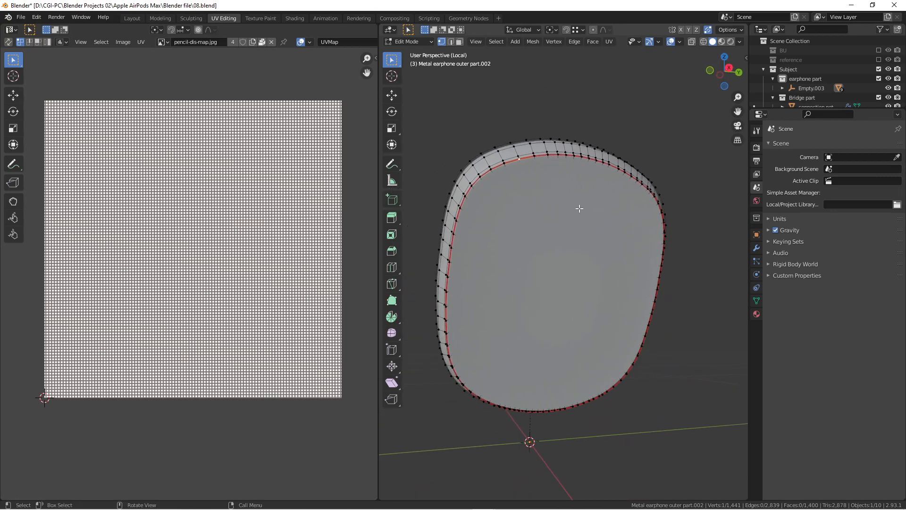
{"action": "left_click", "coordinate": [514, 162], "text": "alt"}
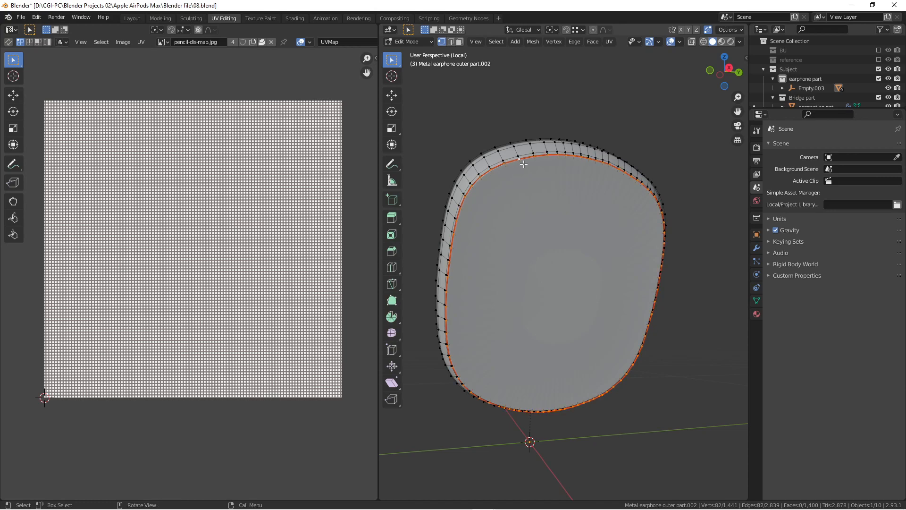
{"action": "left_click", "coordinate": [451, 41]}
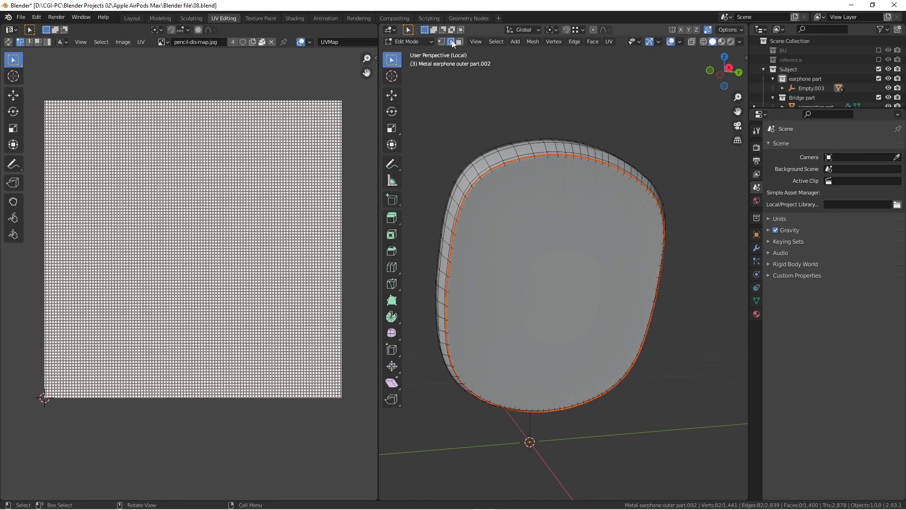
{"action": "right_click", "coordinate": [548, 212]}
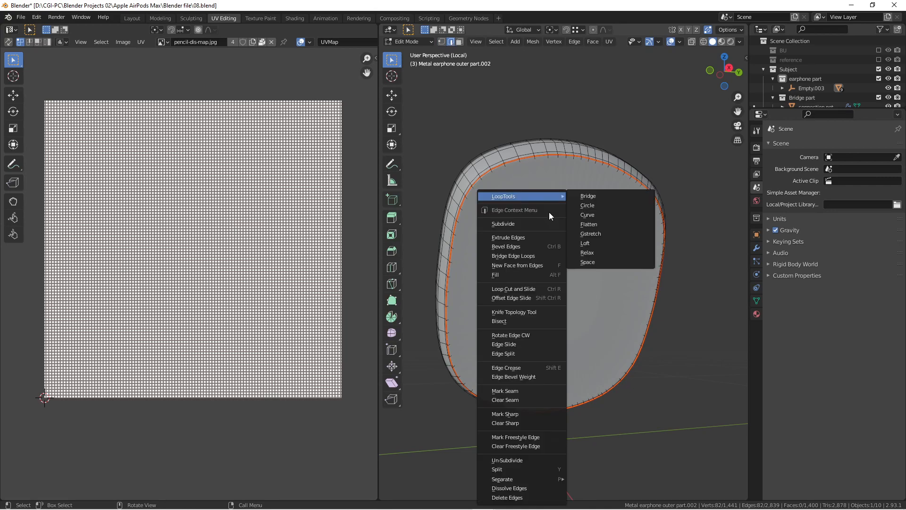
{"action": "left_click", "coordinate": [533, 392]}
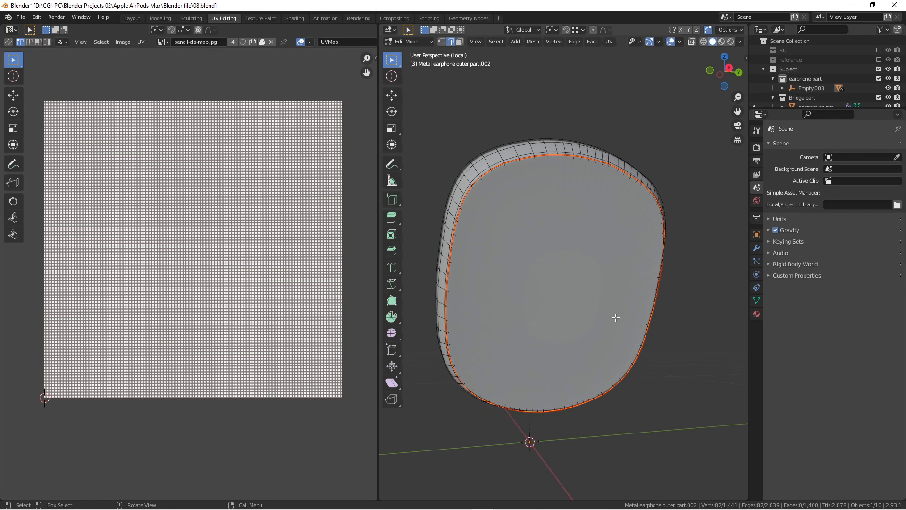
Step: Inspect the seam around the ear cushion's back rim up close and clear the edge selection
{"action": "scroll", "coordinate": [469, 173], "scroll_direction": "up", "scroll_amount": 4}
{"action": "middle_click_drag", "start_coordinate": [503, 194], "coordinate": [544, 216]}
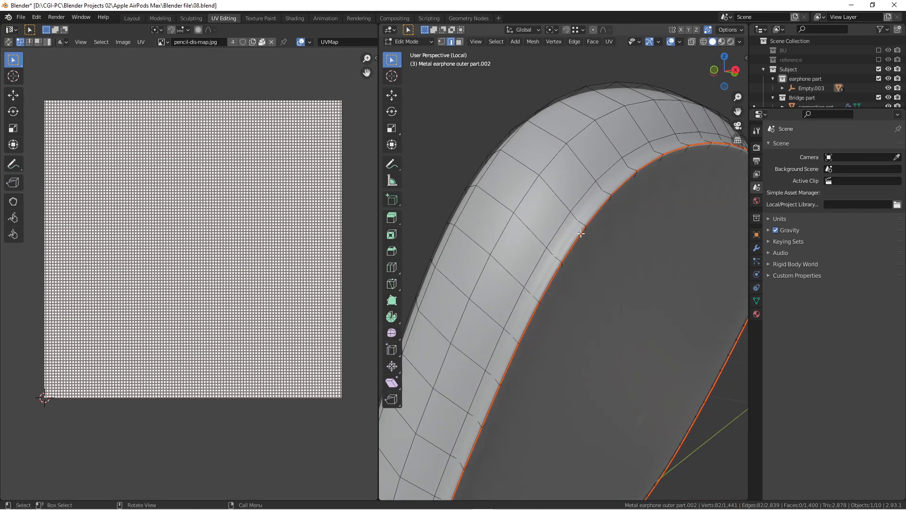
{"action": "scroll", "coordinate": [581, 233], "scroll_direction": "down", "scroll_amount": 5}
{"action": "middle_click_drag", "start_coordinate": [584, 255], "coordinate": [585, 99]}
{"action": "key", "text": "alt+a"}
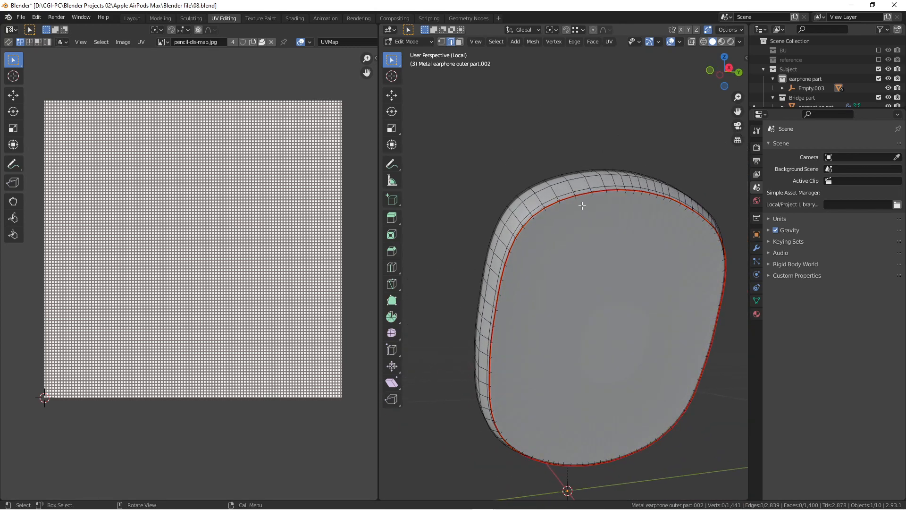
Step: Select the entire ear cushion mesh to examine its UV islands, then reduce the selection to a single edge
{"action": "key", "text": "Tab"}
{"action": "key", "text": "Tab"}
{"action": "key", "text": "a"}
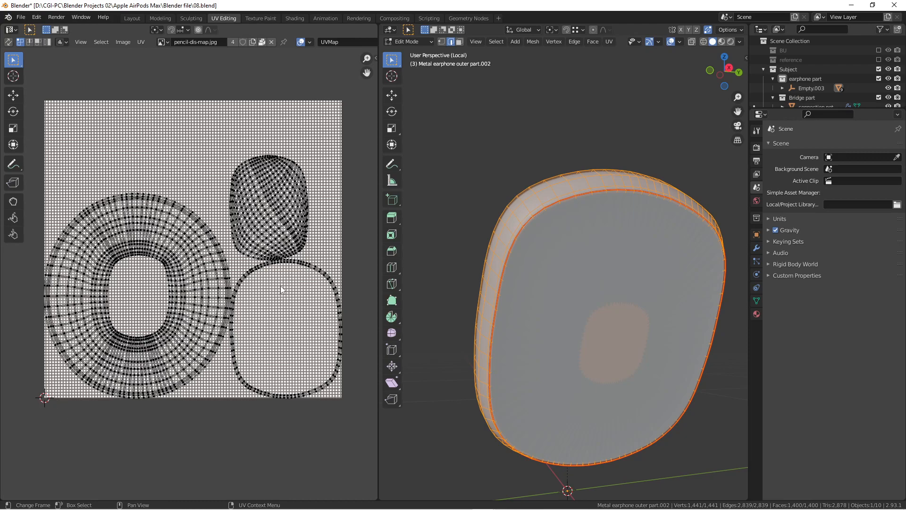
{"action": "left_click", "coordinate": [498, 166]}
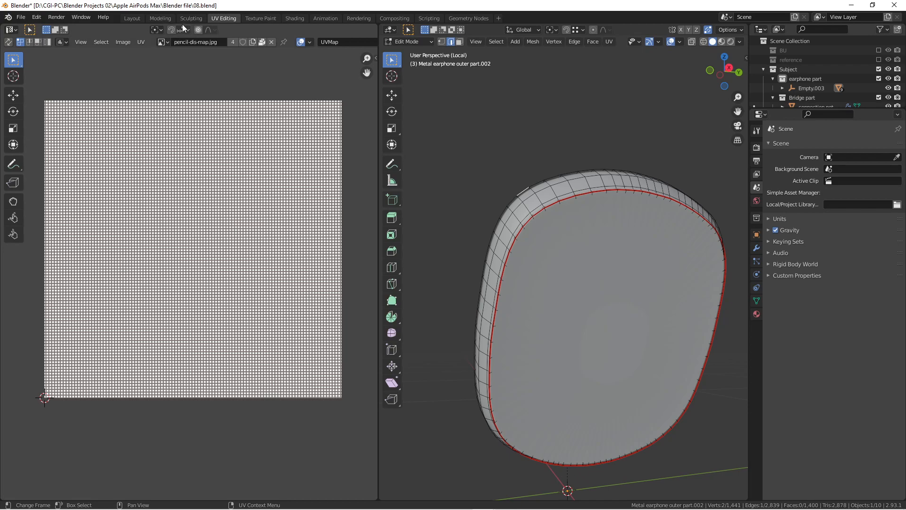
Step: Switch to the Layout workspace, leave local view, and show the full model from the front in rendered shading
{"action": "left_click", "coordinate": [165, 19]}
{"action": "left_click", "coordinate": [132, 18]}
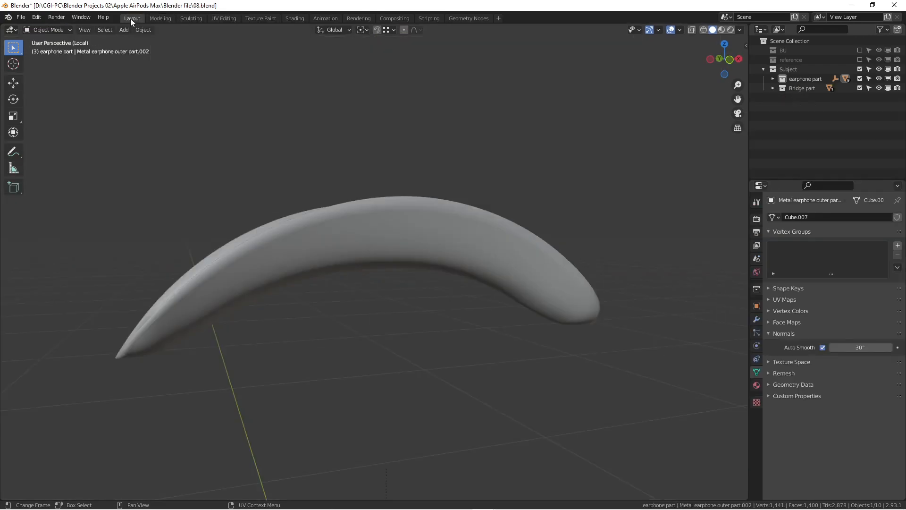
{"action": "key", "text": "KP_1"}
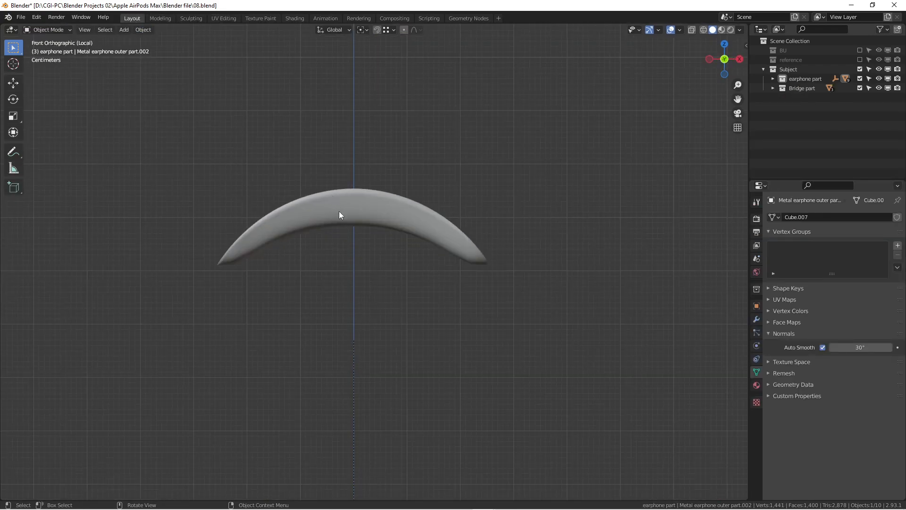
{"action": "key", "text": "KP_Divide"}
{"action": "key", "text": "KP_1"}
{"action": "middle_click_drag", "start_coordinate": [421, 247], "coordinate": [528, 206], "text": "shift"}
{"action": "left_click", "coordinate": [731, 30]}
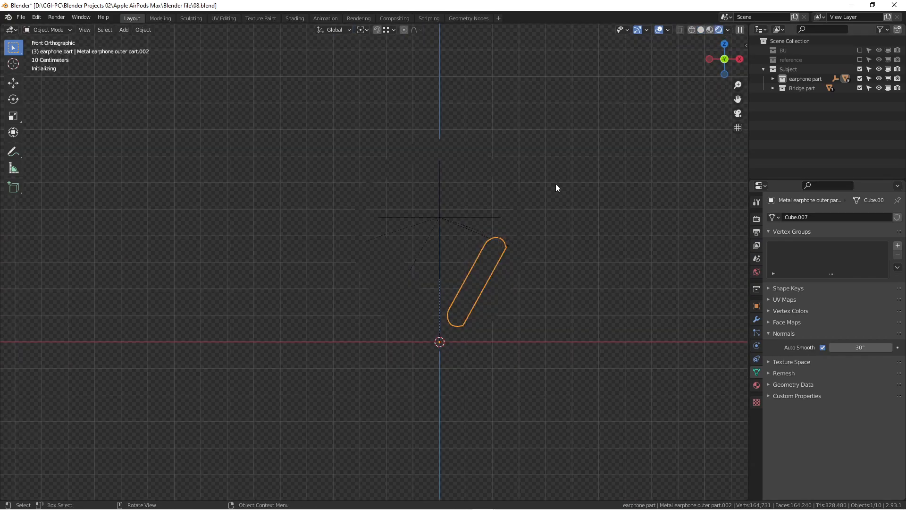
Step: Inspect the rendered gold earcups, foam cushions and woven headband up close and from a distance
{"action": "scroll", "coordinate": [512, 229], "scroll_direction": "up", "scroll_amount": 4}
{"action": "middle_click_drag", "start_coordinate": [461, 301], "coordinate": [514, 309]}
{"action": "scroll", "coordinate": [514, 309], "scroll_direction": "up", "scroll_amount": 2}
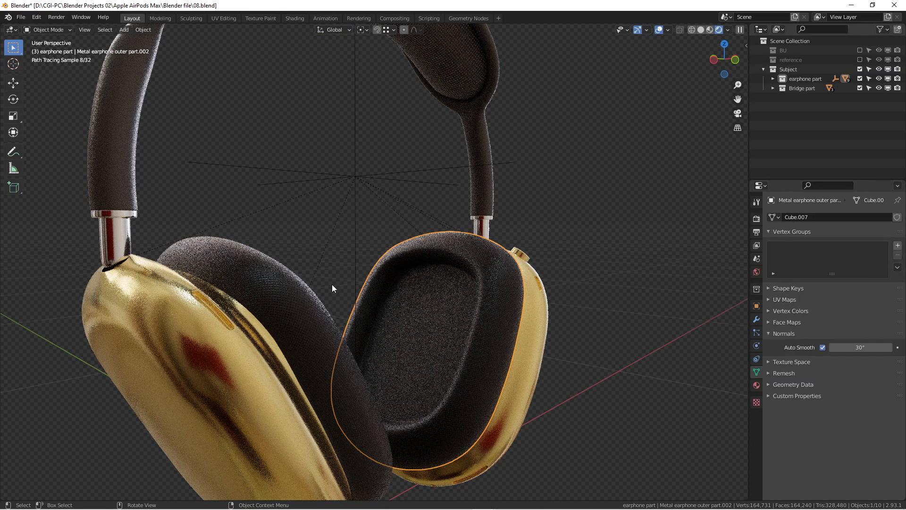
{"action": "scroll", "coordinate": [367, 287], "scroll_direction": "down", "scroll_amount": 4}
{"action": "mouse_move", "coordinate": [367, 287]}
{"action": "middle_mouse_down"}
{"action": "mouse_move", "coordinate": [321, 294]}
{"action": "mouse_move", "coordinate": [373, 239]}
{"action": "mouse_move", "coordinate": [392, 233]}
{"action": "mouse_move", "coordinate": [466, 254]}
{"action": "mouse_move", "coordinate": [401, 268]}
{"action": "middle_mouse_up"}
{"action": "key", "text": "KP_1"}
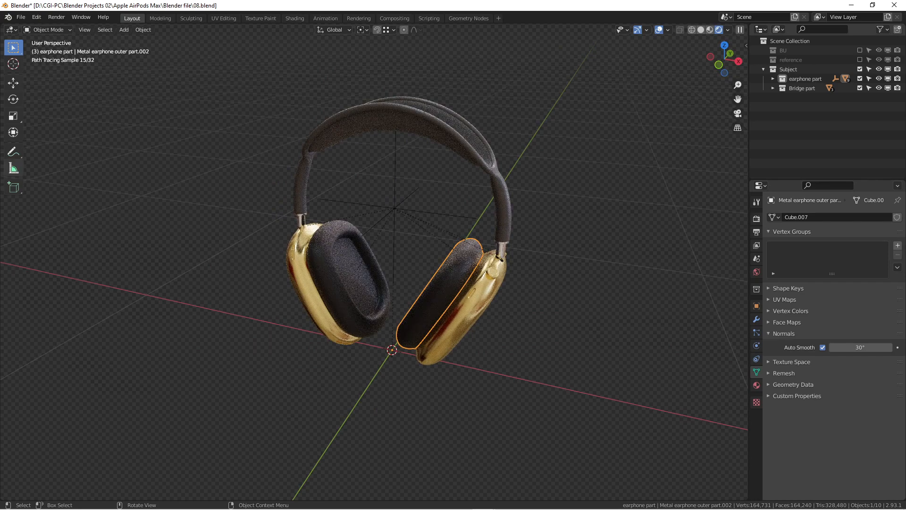
Step: Bring up the final master.blend scene and examine how the BG light and ground plane are placed around the headphones
{"action": "left_click_drag", "start_coordinate": [0, 52], "coordinate": [672, 2]}
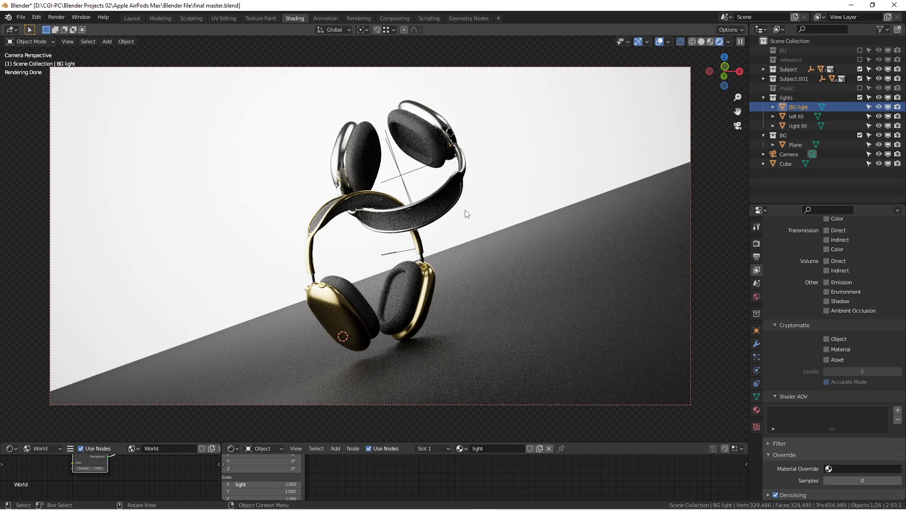
{"action": "middle_click_drag", "start_coordinate": [320, 197], "coordinate": [407, 235]}
{"action": "scroll", "coordinate": [496, 225], "scroll_direction": "down", "scroll_amount": 6}
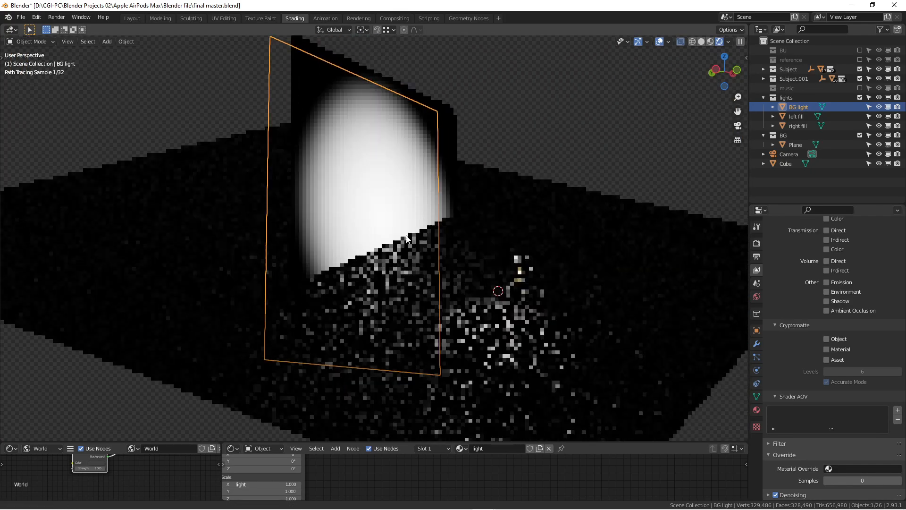
{"action": "scroll", "coordinate": [410, 234], "scroll_direction": "down", "scroll_amount": 2}
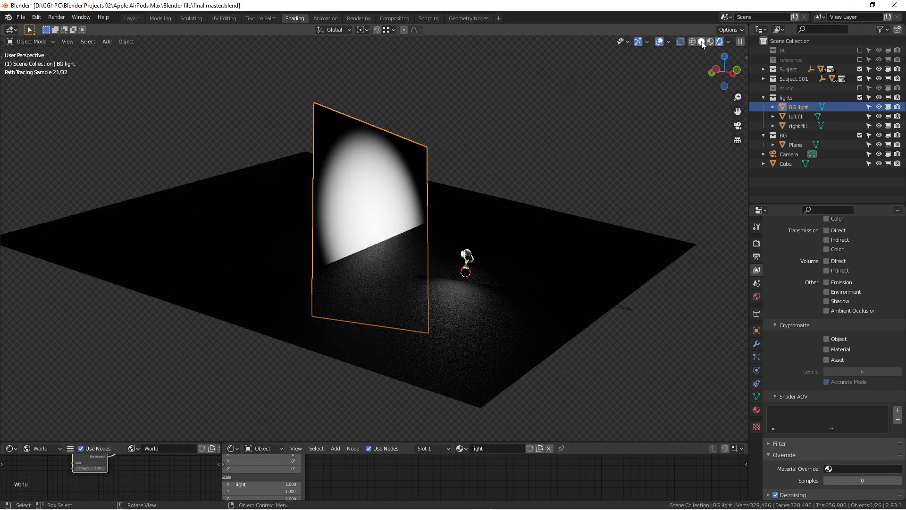
{"action": "middle_click_drag", "start_coordinate": [536, 231], "coordinate": [516, 246]}
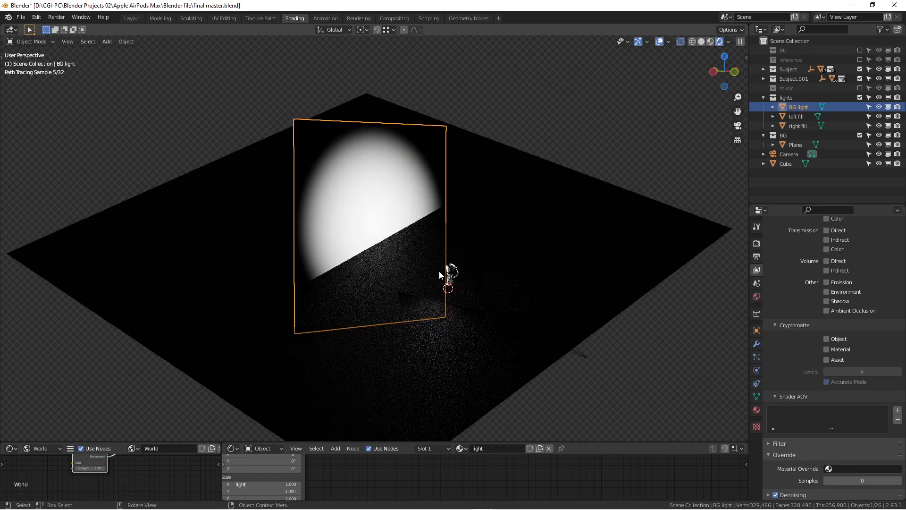
{"action": "middle_click_drag", "start_coordinate": [622, 256], "coordinate": [562, 228]}
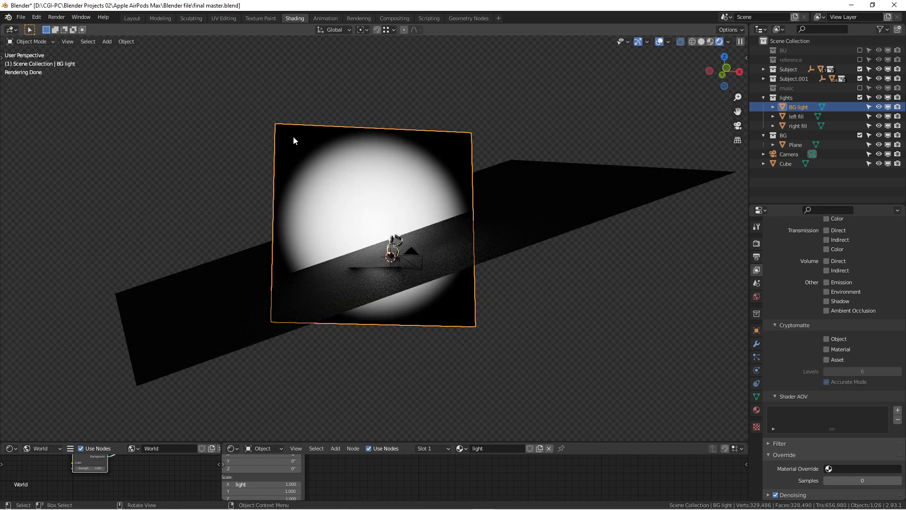
{"action": "middle_click_drag", "start_coordinate": [443, 184], "coordinate": [557, 332]}
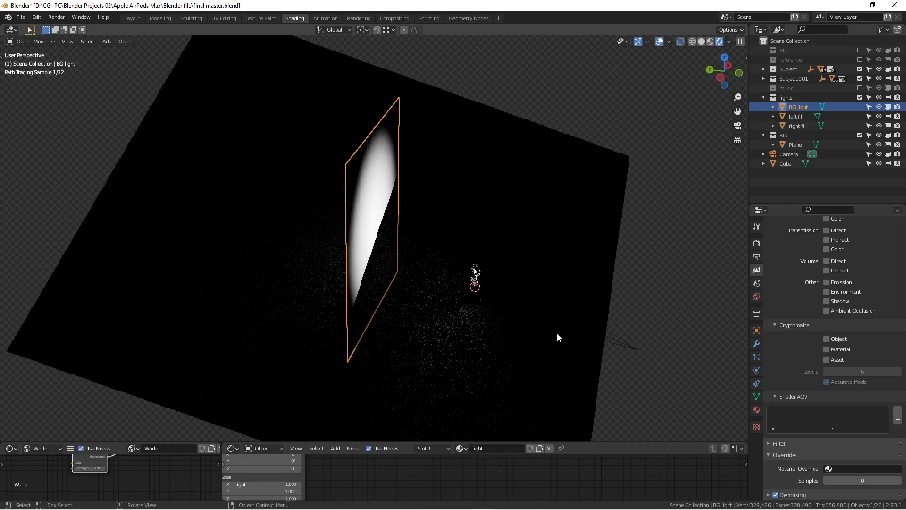
Step: Select the camera, switch to solid shading, examine the scene layout from the front and in perspective, and deselect the camera
{"action": "left_click", "coordinate": [612, 342]}
{"action": "middle_click_drag", "start_coordinate": [610, 342], "coordinate": [425, 303]}
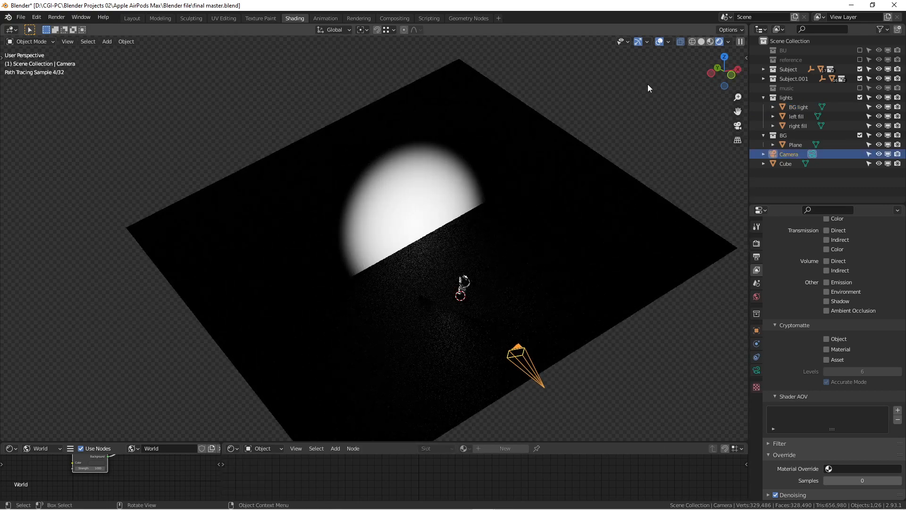
{"action": "left_click", "coordinate": [701, 42]}
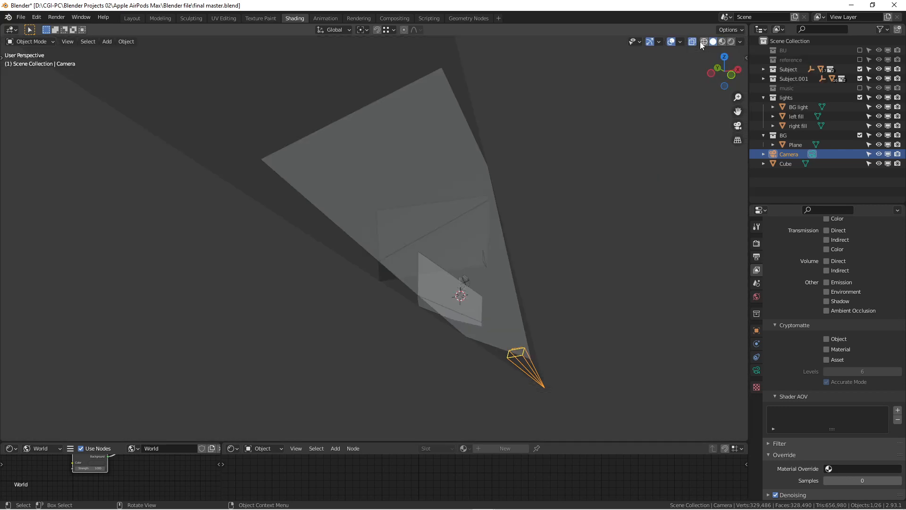
{"action": "middle_click_drag", "start_coordinate": [471, 251], "coordinate": [505, 208]}
{"action": "key", "text": "KP_1"}
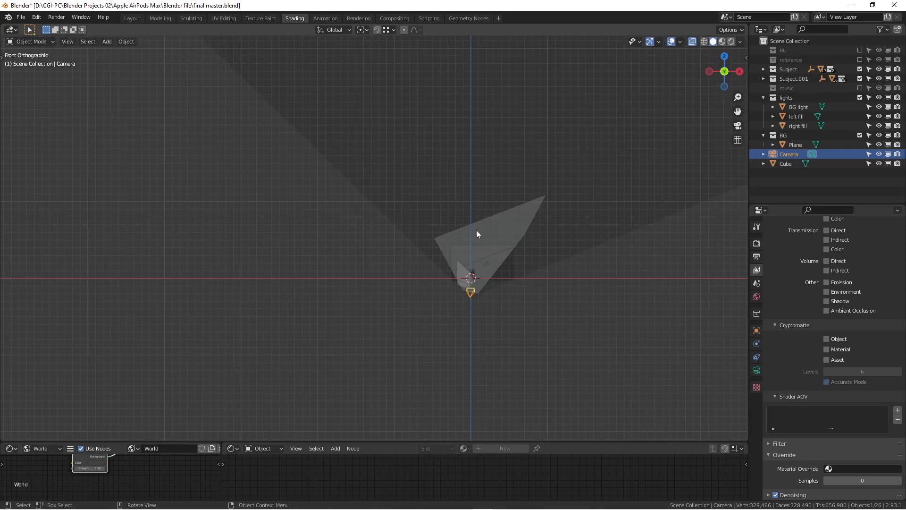
{"action": "left_click", "coordinate": [557, 285]}
{"action": "middle_click_drag", "start_coordinate": [559, 278], "coordinate": [598, 245]}
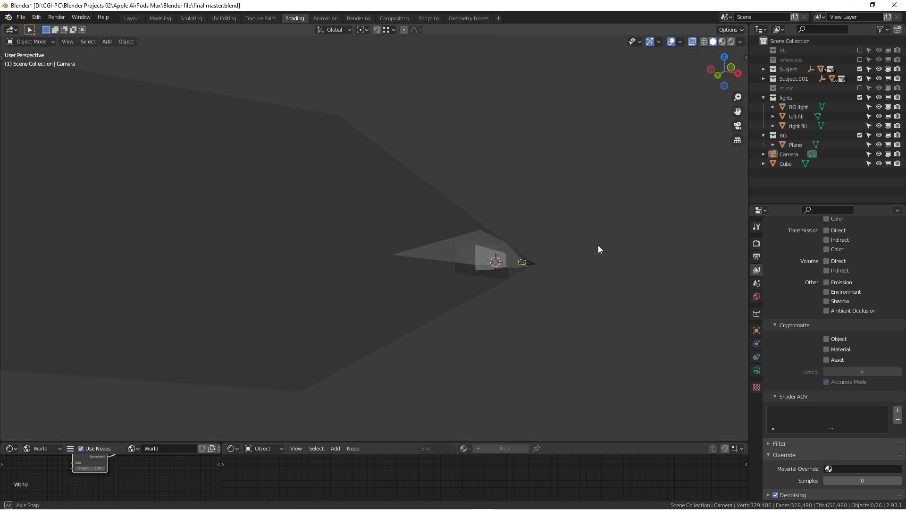
Step: Examine the scene layout in solid shading, then show it through the camera in rendered shading
{"action": "left_click", "coordinate": [696, 40]}
{"action": "middle_click_drag", "start_coordinate": [522, 259], "coordinate": [545, 246]}
{"action": "scroll", "coordinate": [532, 225], "scroll_direction": "up", "scroll_amount": 5}
{"action": "scroll", "coordinate": [545, 245], "scroll_direction": "down", "scroll_amount": 4}
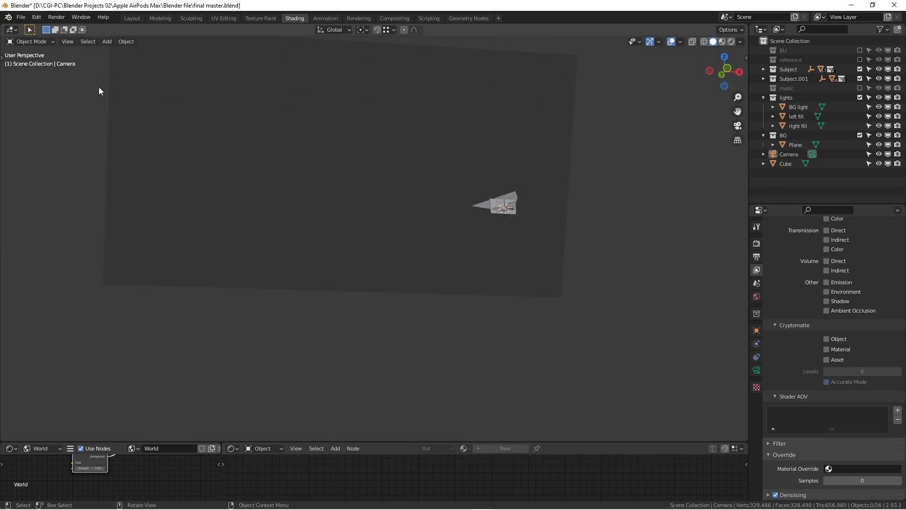
{"action": "middle_click_drag", "start_coordinate": [521, 105], "coordinate": [501, 244], "text": "shift"}
{"action": "scroll", "coordinate": [503, 248], "scroll_direction": "up", "scroll_amount": 2}
{"action": "key", "text": "KP_0"}
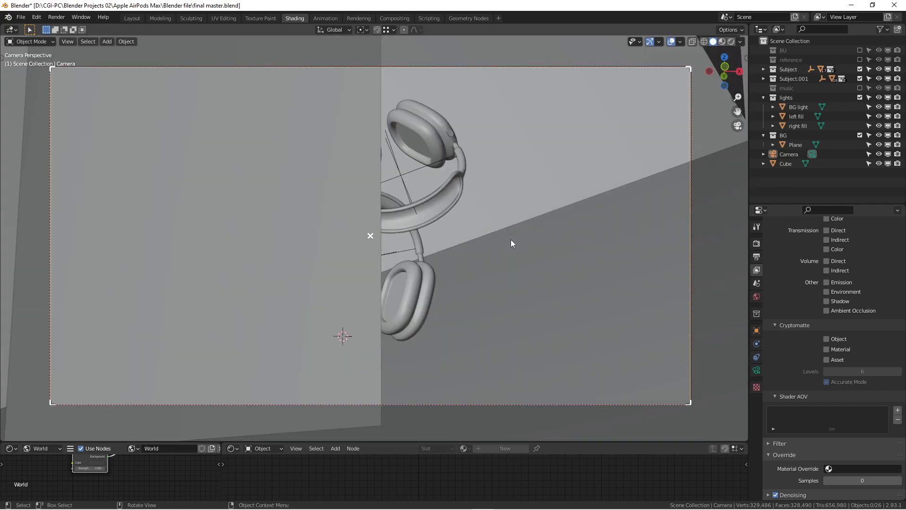
{"action": "scroll", "coordinate": [501, 236], "scroll_direction": "down", "scroll_amount": 3}
{"action": "scroll", "coordinate": [530, 190], "scroll_direction": "down", "scroll_amount": 2}
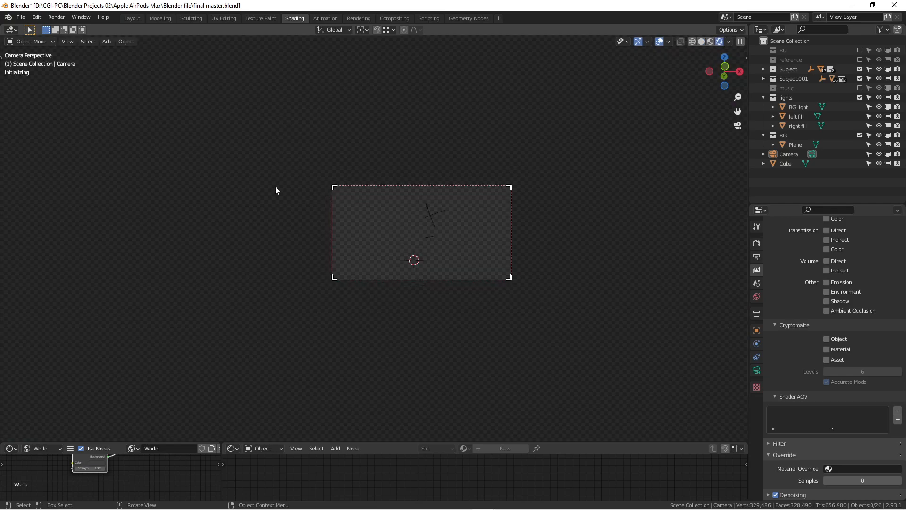
{"action": "scroll", "coordinate": [538, 290], "scroll_direction": "up", "scroll_amount": 3}
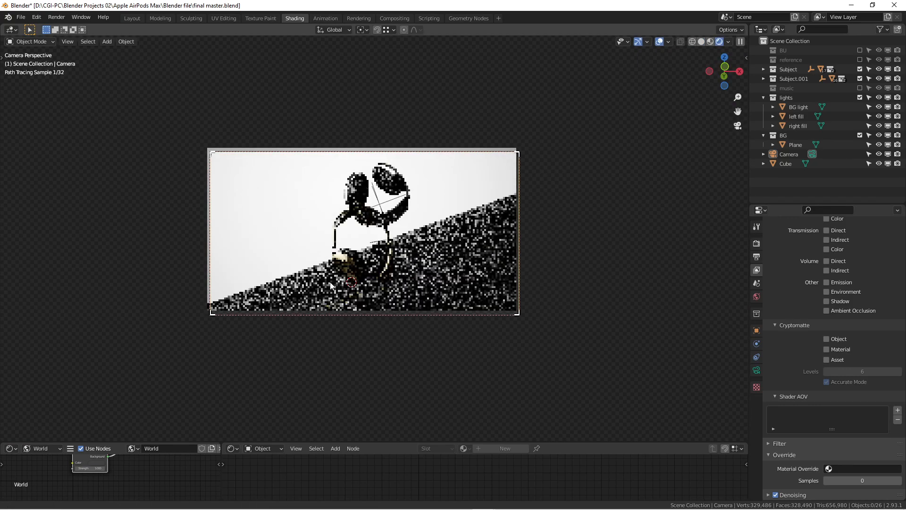
Step: Draw a render region over part of the camera frame, then redraw it around the entire frame
{"action": "key", "text": "ctrl+b"}
{"action": "left_click_drag", "start_coordinate": [196, 132], "coordinate": [430, 257]}
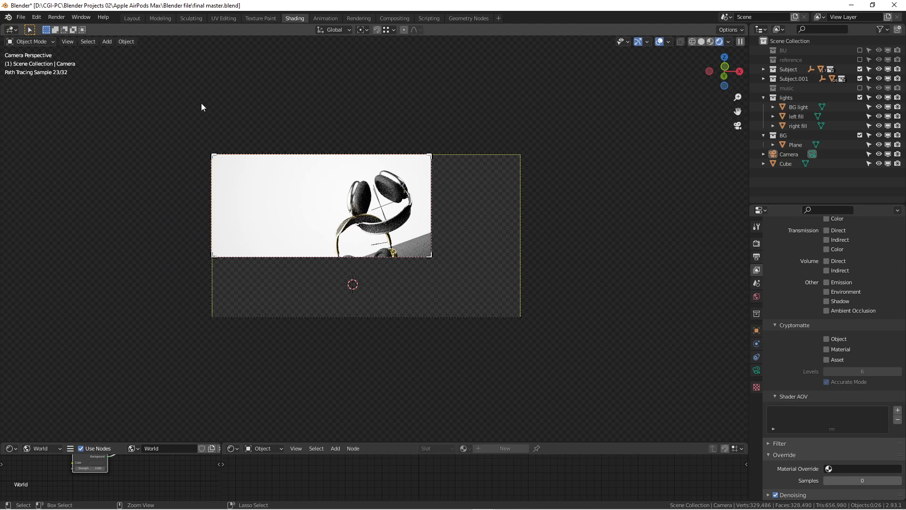
{"action": "key", "text": "ctrl+b"}
{"action": "left_click_drag", "start_coordinate": [161, 103], "coordinate": [639, 401]}
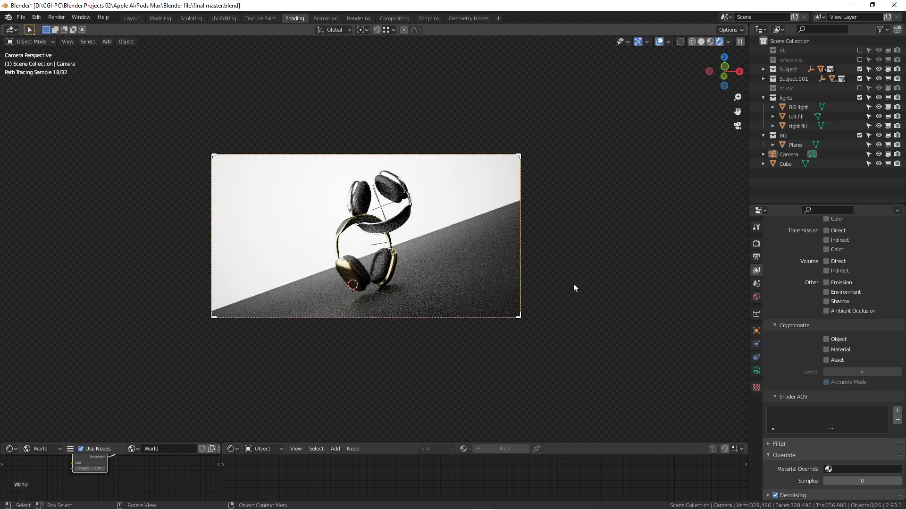
Step: Select the BG light and clear the render region so the whole viewport renders
{"action": "left_click", "coordinate": [602, 254]}
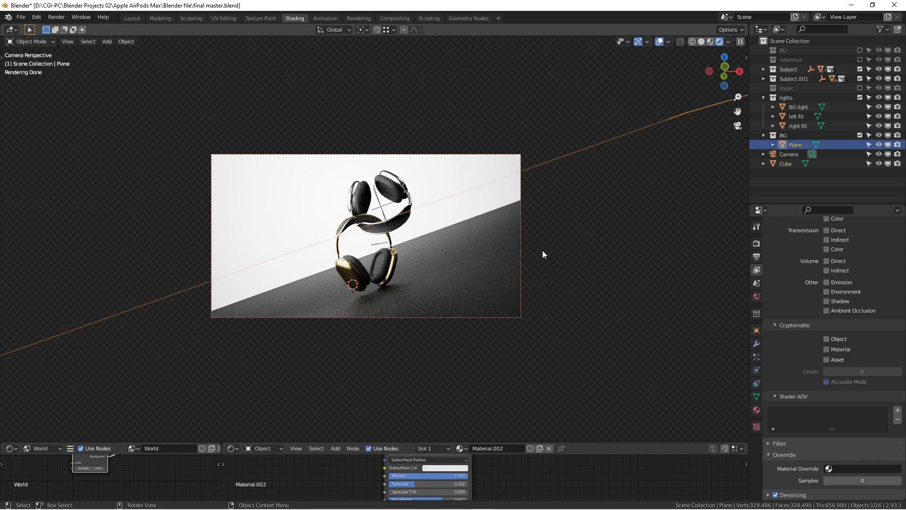
{"action": "left_click", "coordinate": [581, 245]}
{"action": "key", "text": "b"}
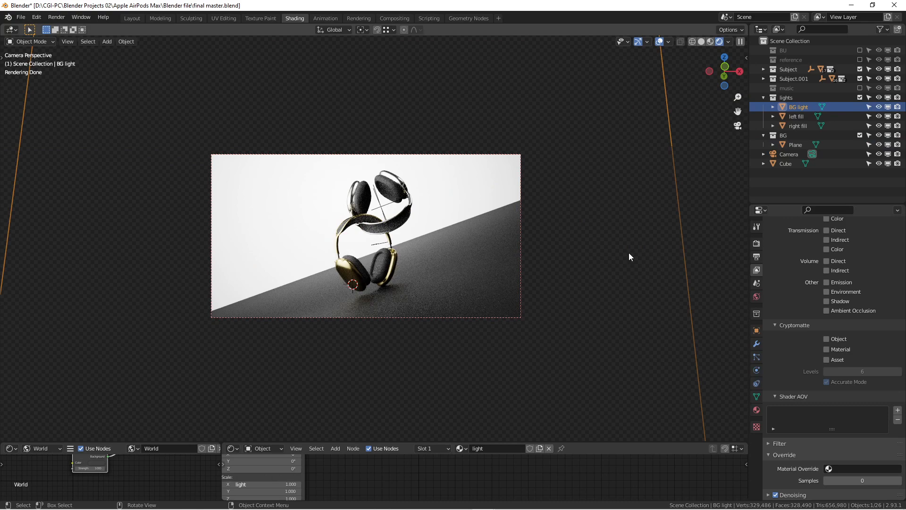
{"action": "left_click_drag", "start_coordinate": [151, 115], "coordinate": [686, 382]}
{"action": "key", "text": "ctrl+alt+b"}
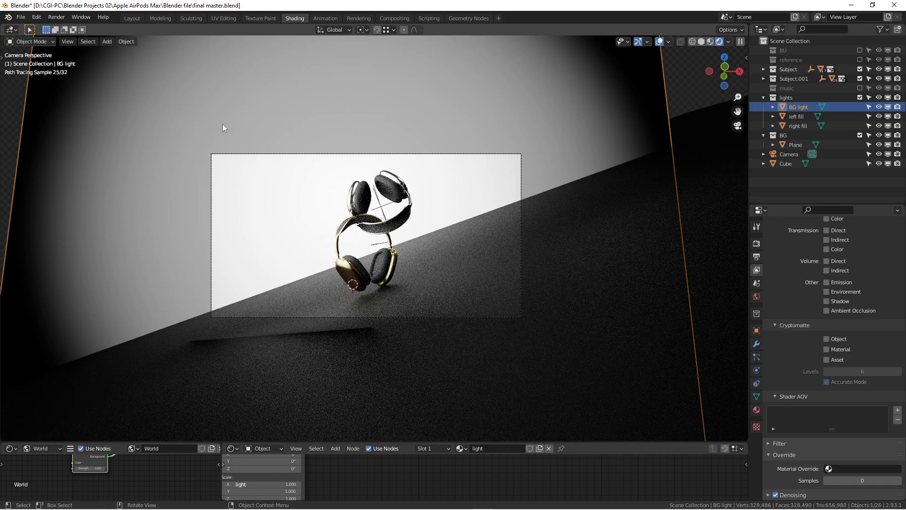
Step: Examine the rendered BG light and its position behind the headphones from outside the camera view
{"action": "middle_click_drag", "start_coordinate": [503, 305], "coordinate": [481, 263]}
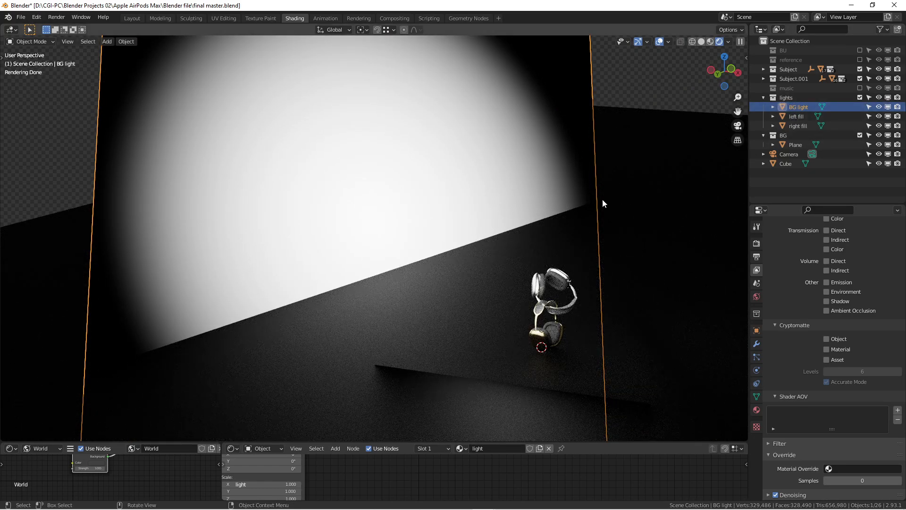
{"action": "scroll", "coordinate": [476, 272], "scroll_direction": "down", "scroll_amount": 2}
{"action": "middle_click_drag", "start_coordinate": [475, 274], "coordinate": [404, 259], "text": "shift"}
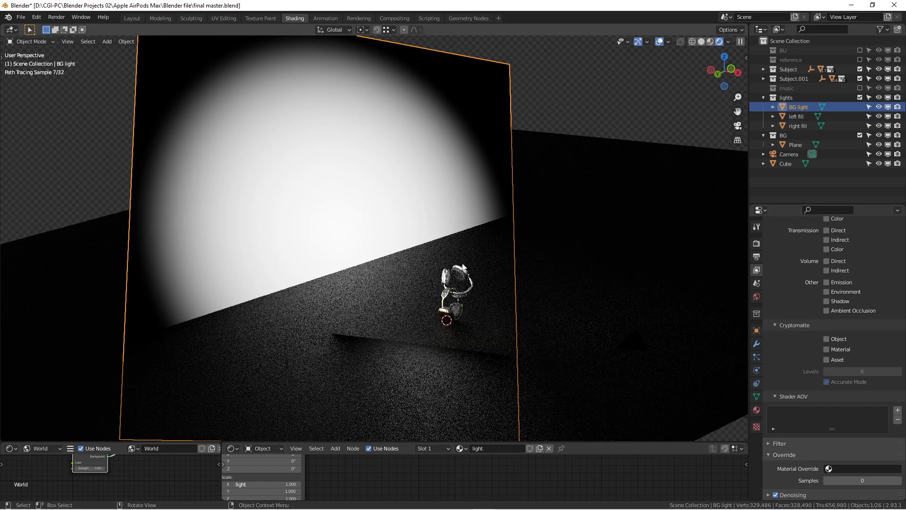
Step: Select the left fill light and compare its placement beside the headphones in solid and rendered shading
{"action": "left_click", "coordinate": [795, 116]}
{"action": "mouse_move", "coordinate": [474, 280]}
{"action": "middle_mouse_down"}
{"action": "mouse_move", "coordinate": [456, 282]}
{"action": "mouse_move", "coordinate": [444, 255]}
{"action": "middle_mouse_up"}
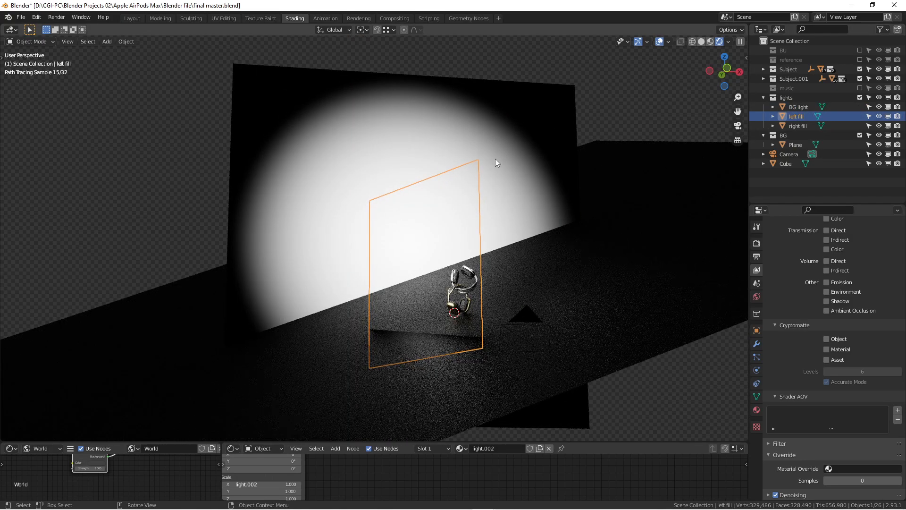
{"action": "left_click", "coordinate": [700, 42]}
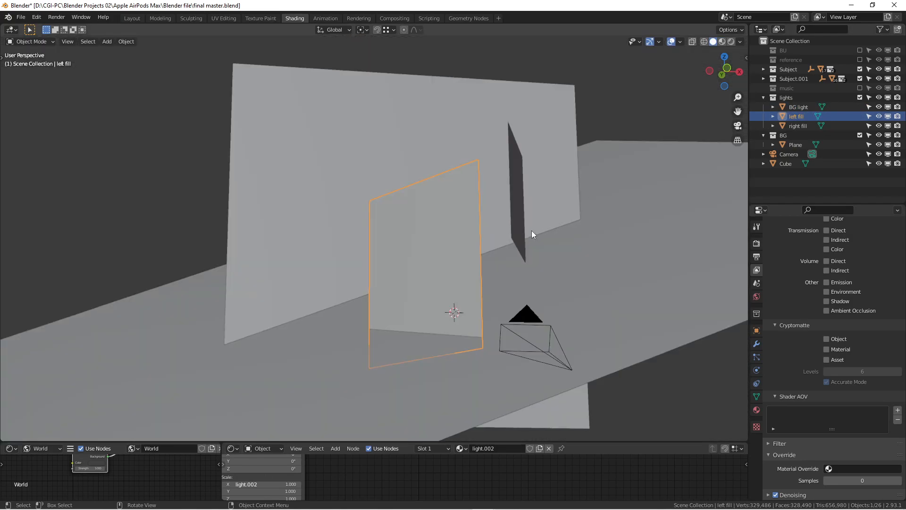
{"action": "middle_click_drag", "start_coordinate": [406, 268], "coordinate": [420, 273]}
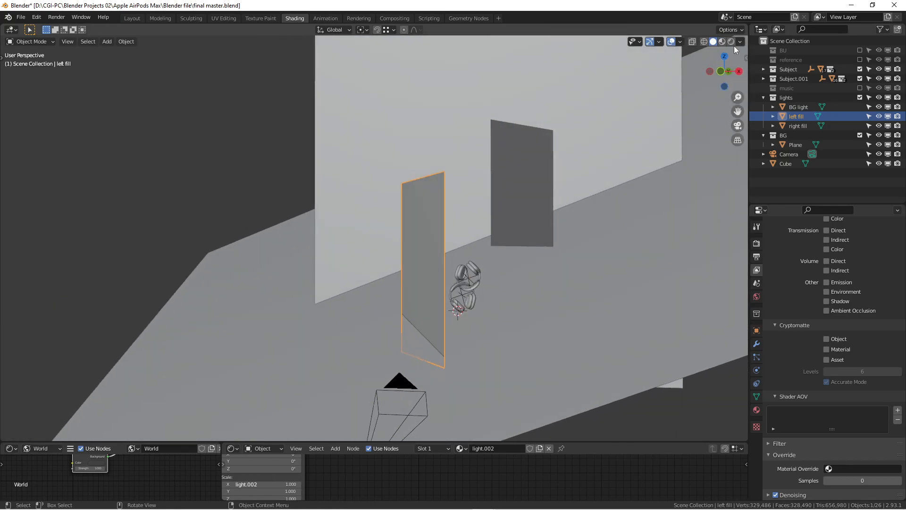
{"action": "left_click", "coordinate": [733, 44]}
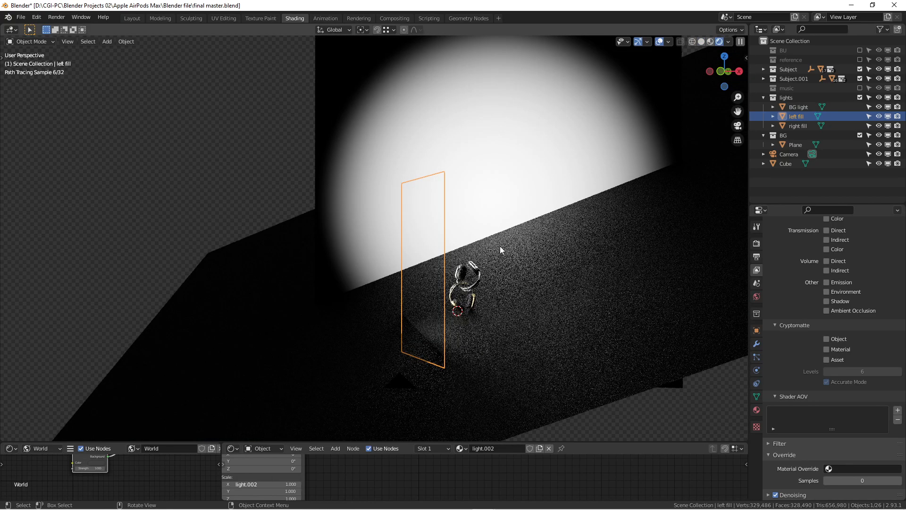
{"action": "middle_click_drag", "start_coordinate": [559, 229], "coordinate": [504, 210], "text": "shift"}
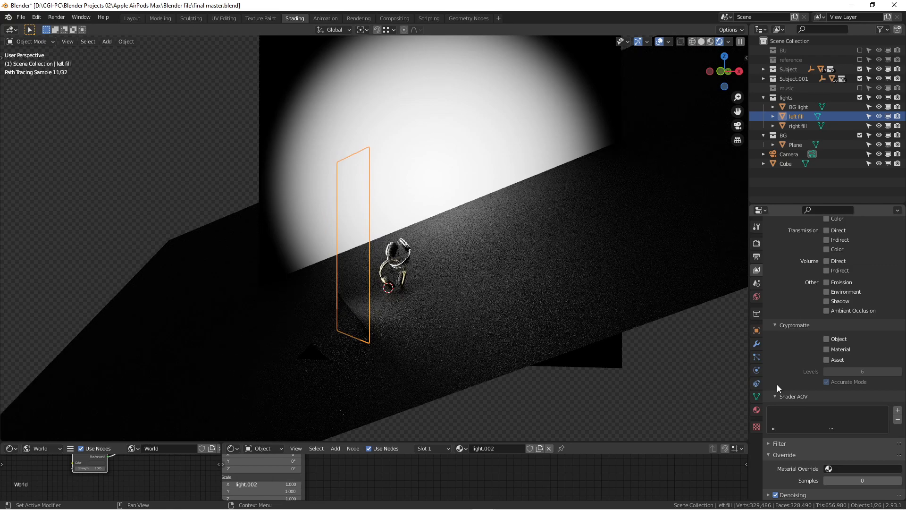
Step: Open the left fill's object properties and turn its Camera ray visibility on and off again
{"action": "left_click", "coordinate": [757, 332]}
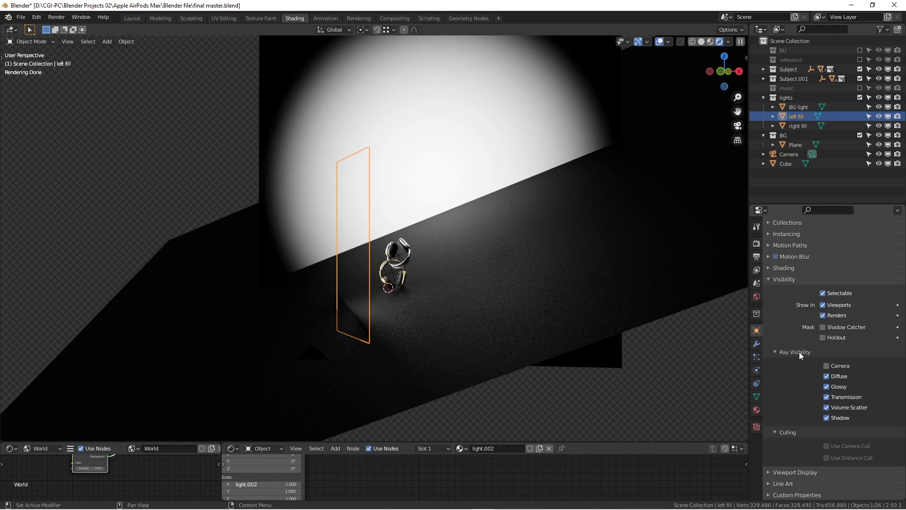
{"action": "left_click", "coordinate": [827, 365]}
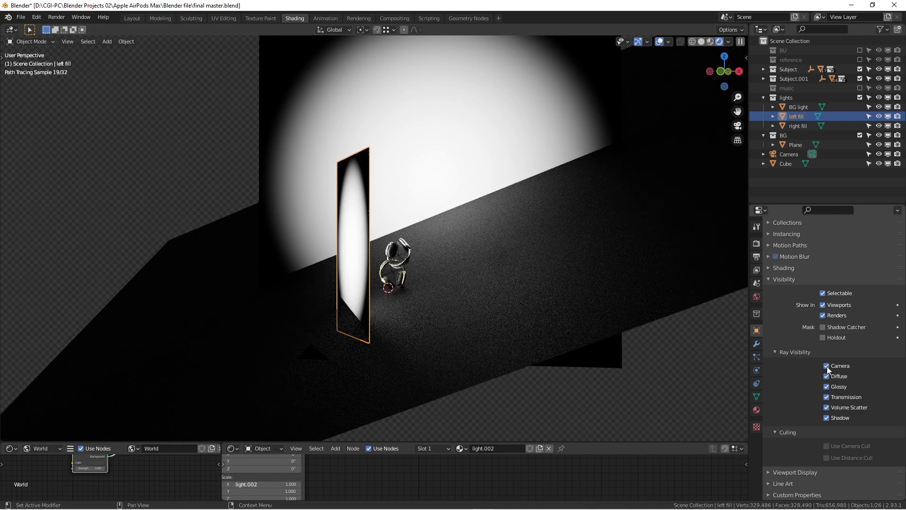
{"action": "left_click", "coordinate": [826, 366]}
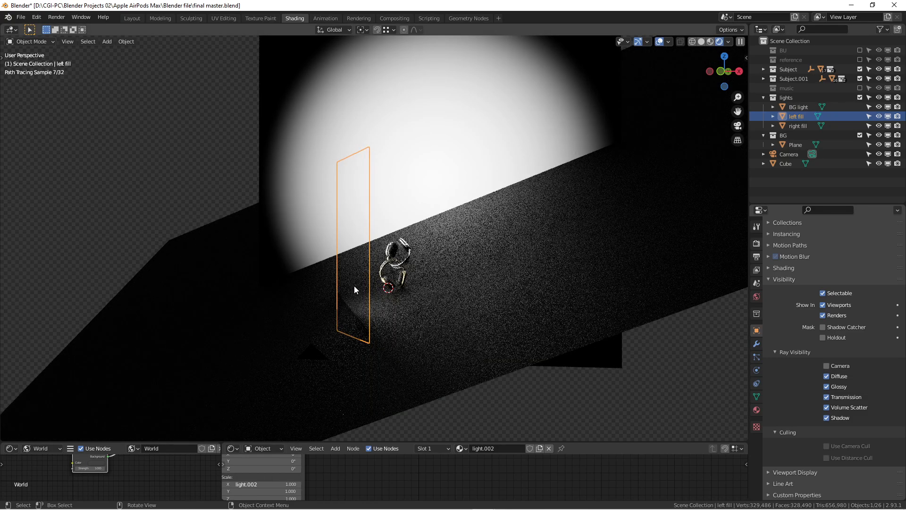
Step: Return to the camera view and turn on Camera ray visibility for the left fill light
{"action": "scroll", "coordinate": [434, 268], "scroll_direction": "up", "scroll_amount": 1}
{"action": "scroll", "coordinate": [435, 268], "scroll_direction": "down", "scroll_amount": 2}
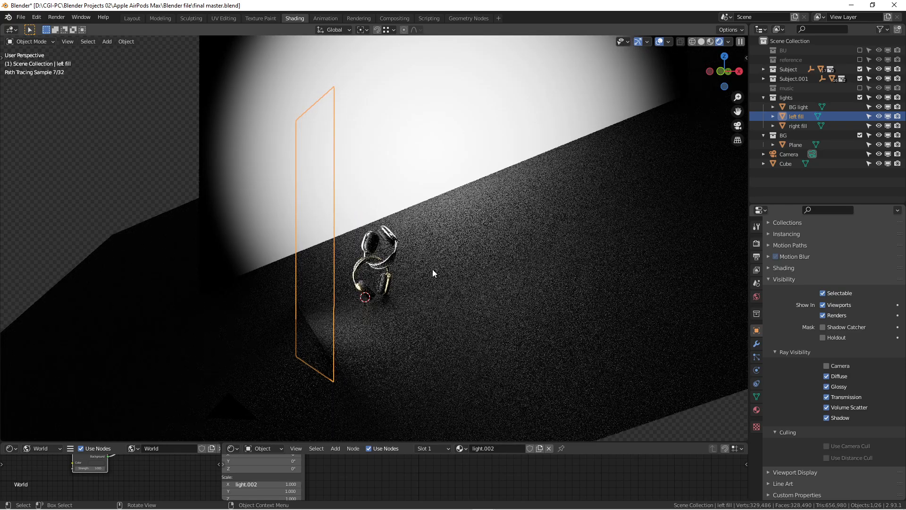
{"action": "key", "text": "KP_0"}
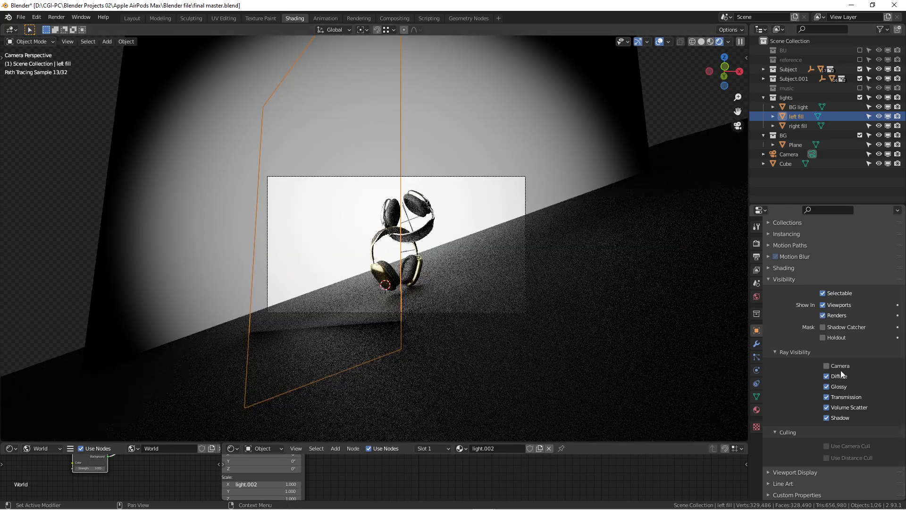
{"action": "left_click", "coordinate": [827, 366]}
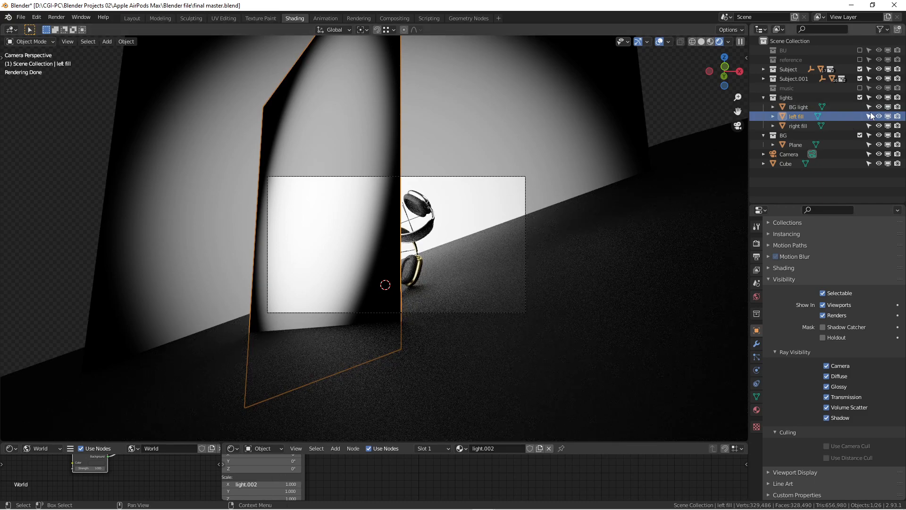
Step: Select the right fill light and turn its Camera ray visibility on and off again
{"action": "left_click", "coordinate": [797, 124]}
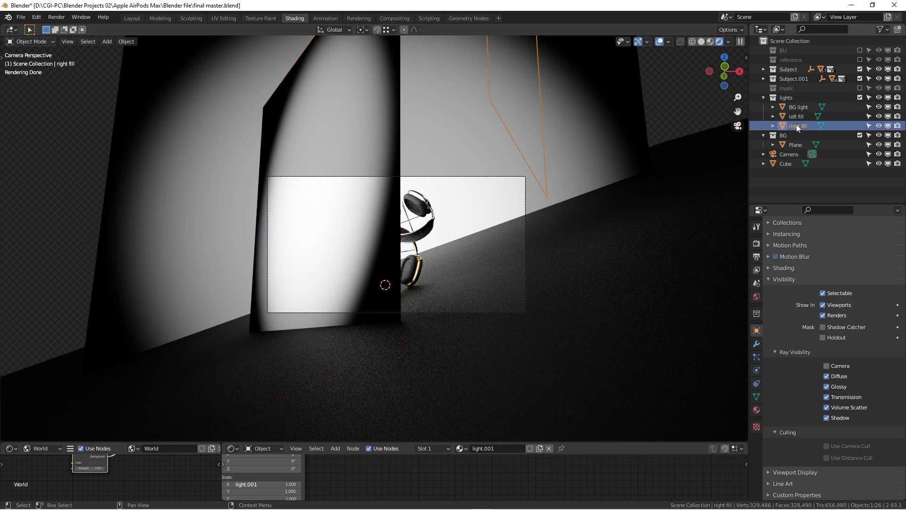
{"action": "left_click", "coordinate": [829, 367]}
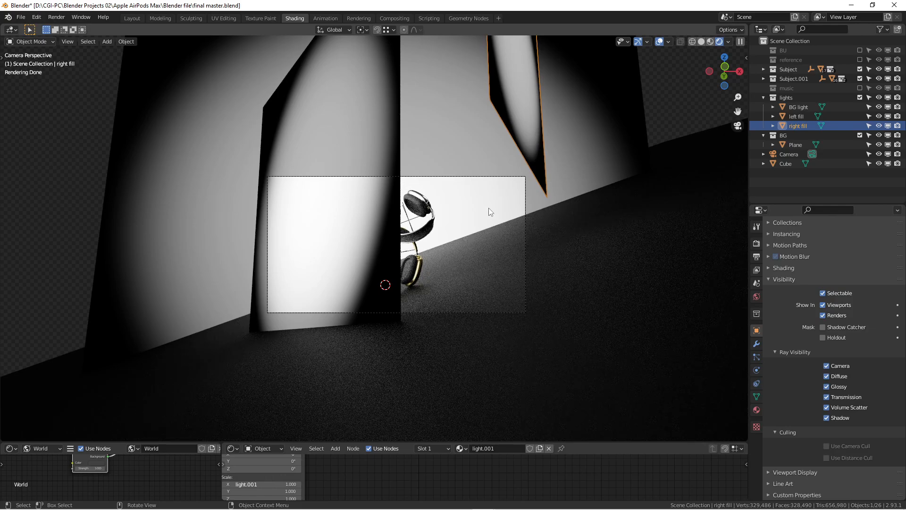
{"action": "left_click", "coordinate": [827, 367]}
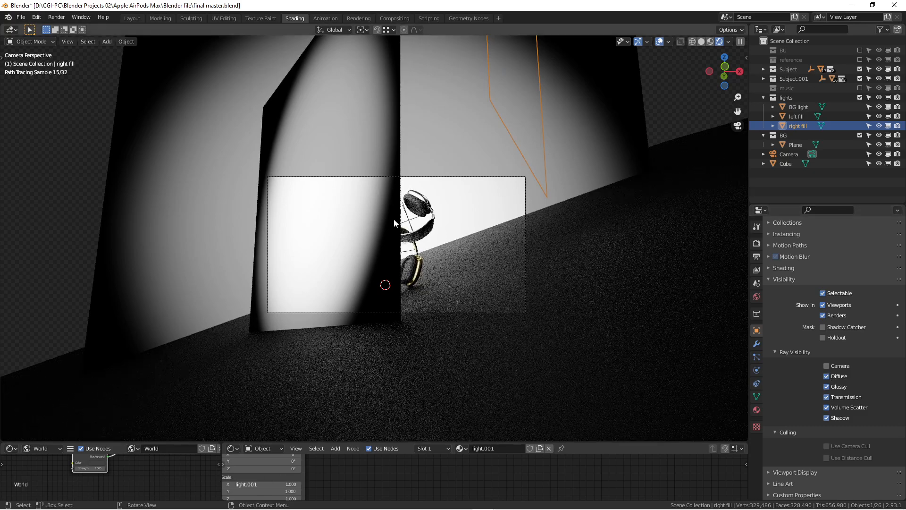
Step: Turn off Camera ray visibility for the left fill light, then select the ground plane and view the headphones closer
{"action": "left_click", "coordinate": [394, 222]}
{"action": "left_click", "coordinate": [826, 366]}
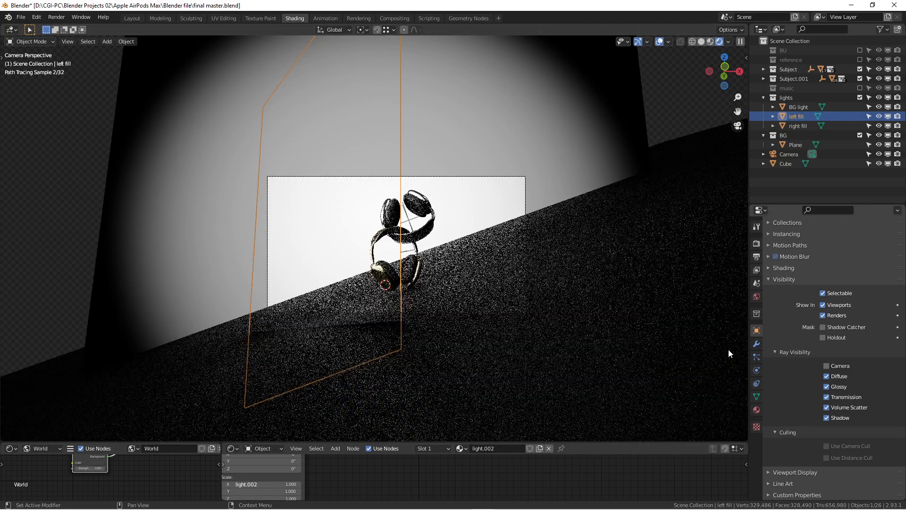
{"action": "left_click", "coordinate": [503, 247]}
{"action": "scroll", "coordinate": [405, 275], "scroll_direction": "up", "scroll_amount": 5}
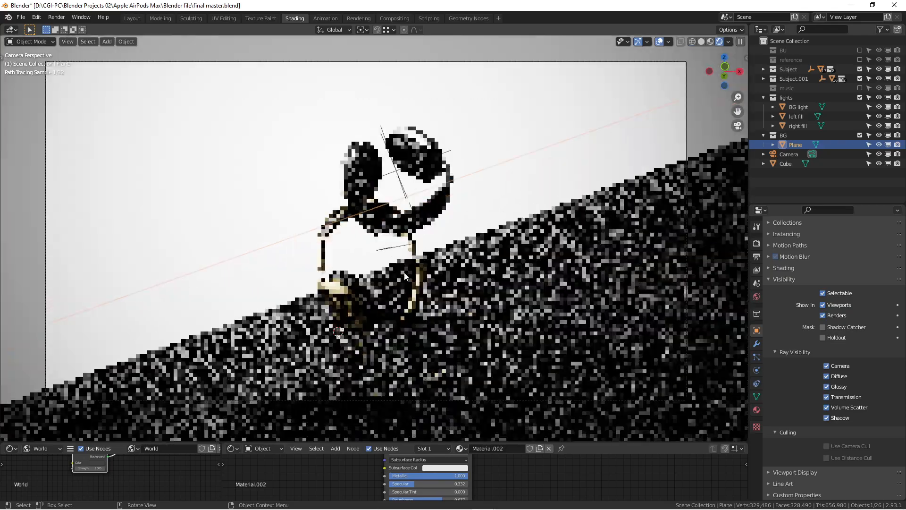
{"action": "scroll", "coordinate": [404, 275], "scroll_direction": "up", "scroll_amount": 1}
{"action": "scroll", "coordinate": [467, 197], "scroll_direction": "down", "scroll_amount": 1}
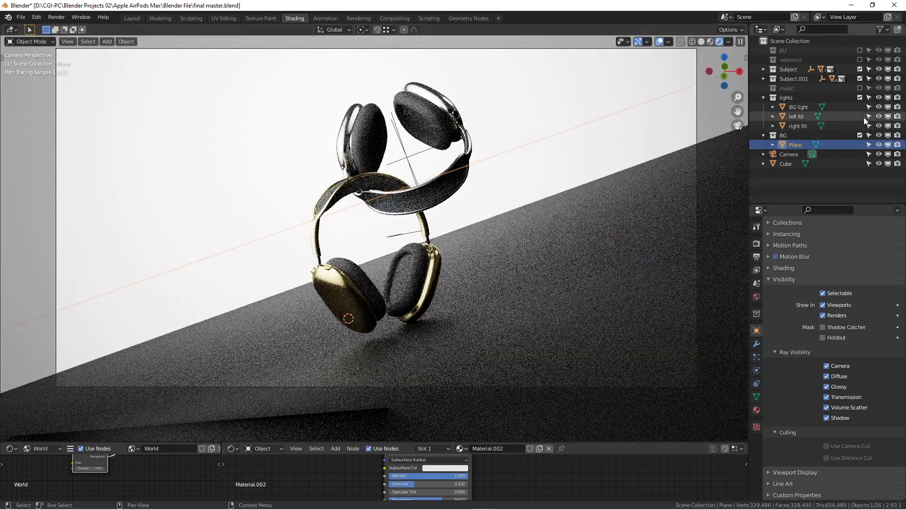
Step: Hide both fill lights, show the left fill again, and examine its light on the earcups and woven headband
{"action": "left_click_drag", "start_coordinate": [880, 116], "coordinate": [876, 124]}
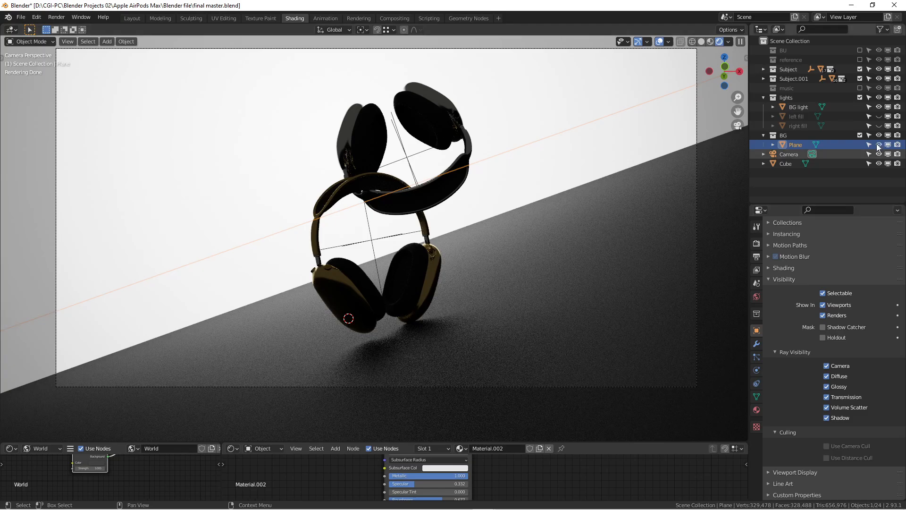
{"action": "left_click", "coordinate": [881, 115]}
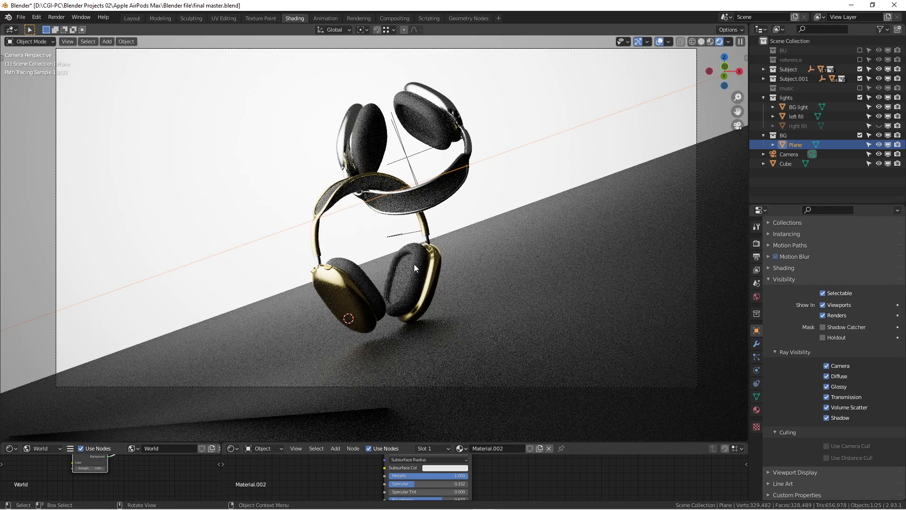
{"action": "scroll", "coordinate": [396, 214], "scroll_direction": "up", "scroll_amount": 4}
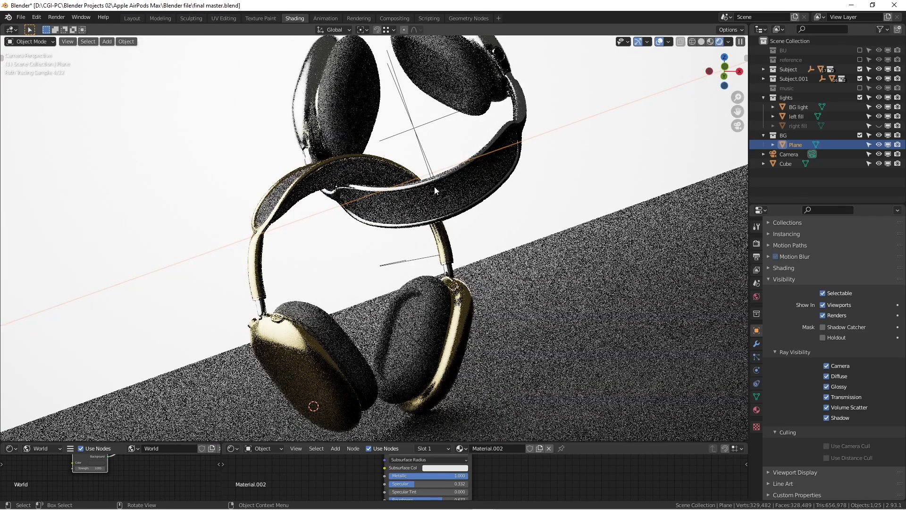
{"action": "scroll", "coordinate": [385, 203], "scroll_direction": "up", "scroll_amount": 4}
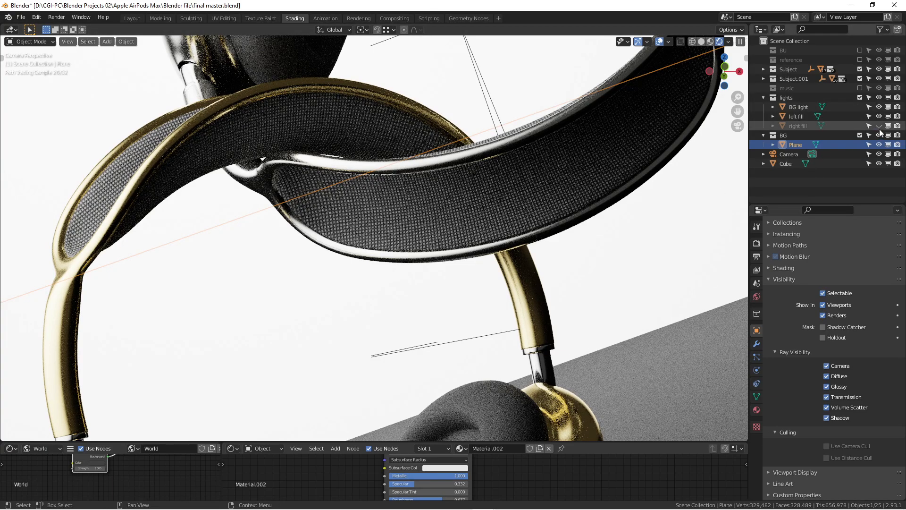
Step: Select the right fill light and make it visible in the viewport again
{"action": "scroll", "coordinate": [512, 208], "scroll_direction": "down", "scroll_amount": 6}
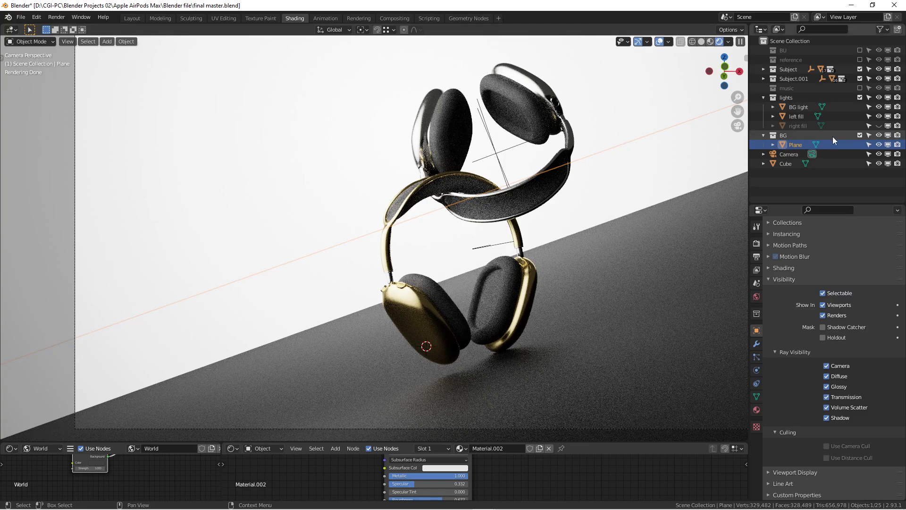
{"action": "left_click", "coordinate": [801, 126]}
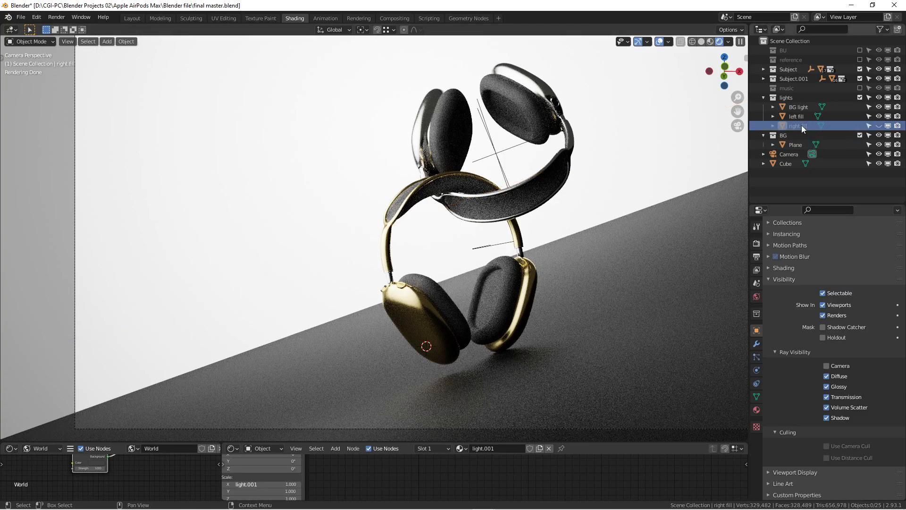
{"action": "left_click", "coordinate": [879, 125]}
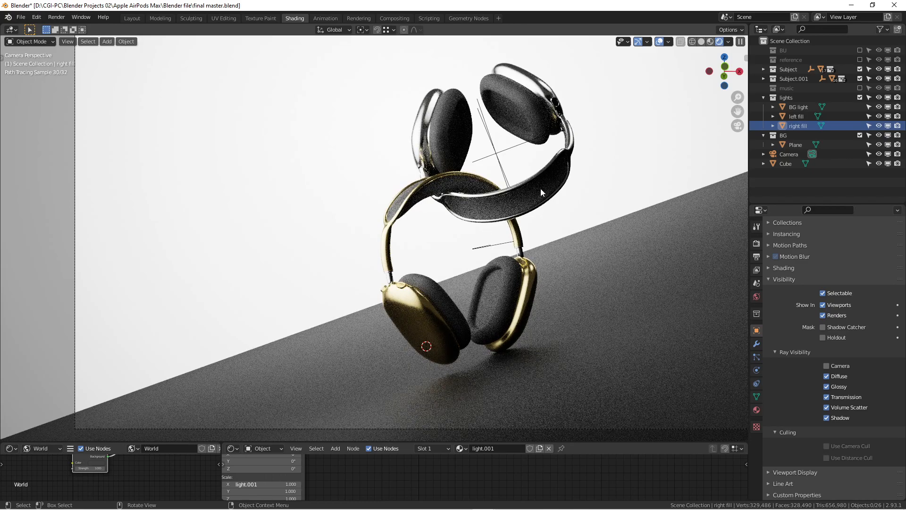
Step: Switch to solid shading, select the ground plane, and examine its tilt and the light planes' arrangement from the right and front views
{"action": "scroll", "coordinate": [537, 191], "scroll_direction": "down", "scroll_amount": 5}
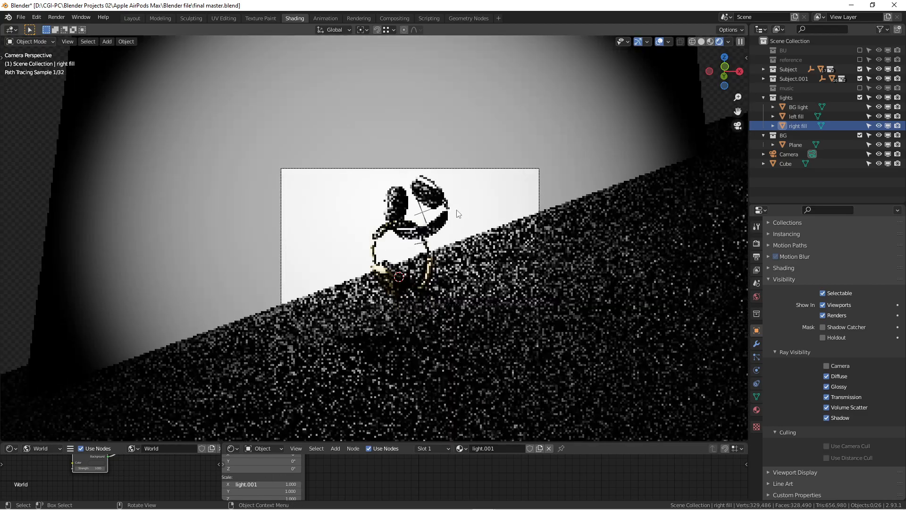
{"action": "middle_click_drag", "start_coordinate": [457, 214], "coordinate": [446, 314]}
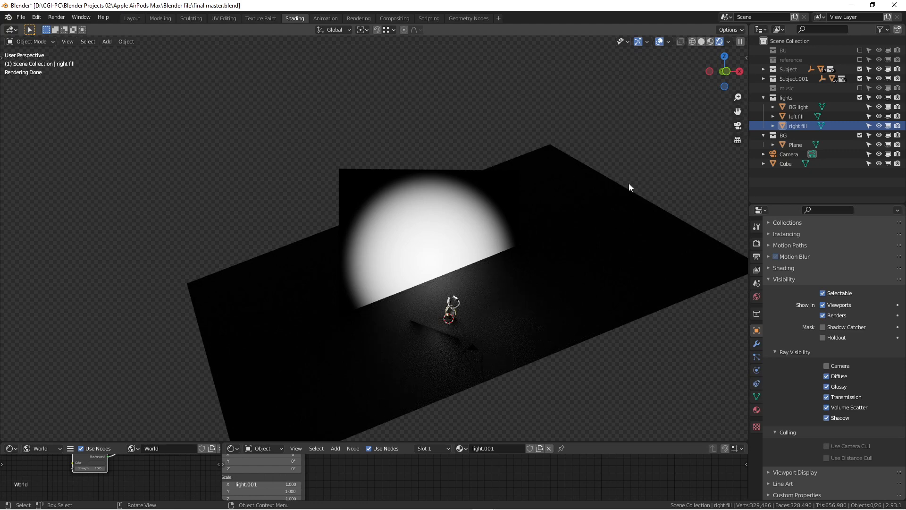
{"action": "left_click", "coordinate": [701, 42]}
{"action": "middle_click_drag", "start_coordinate": [584, 234], "coordinate": [521, 237]}
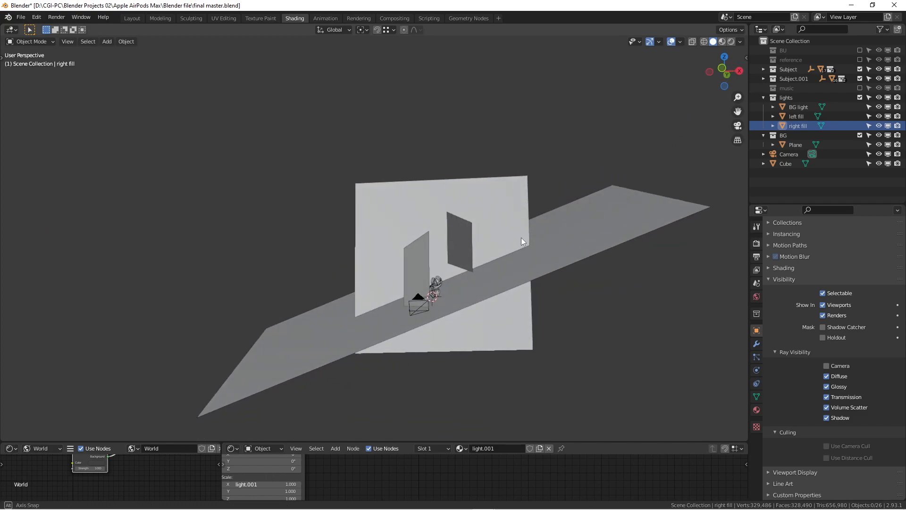
{"action": "left_click", "coordinate": [577, 247]}
{"action": "key", "text": "KP_3"}
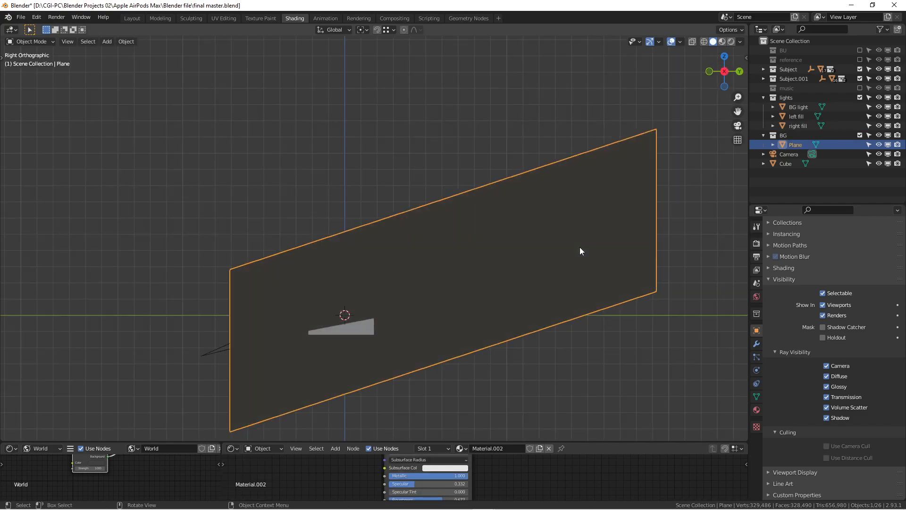
{"action": "key", "text": "KP_1"}
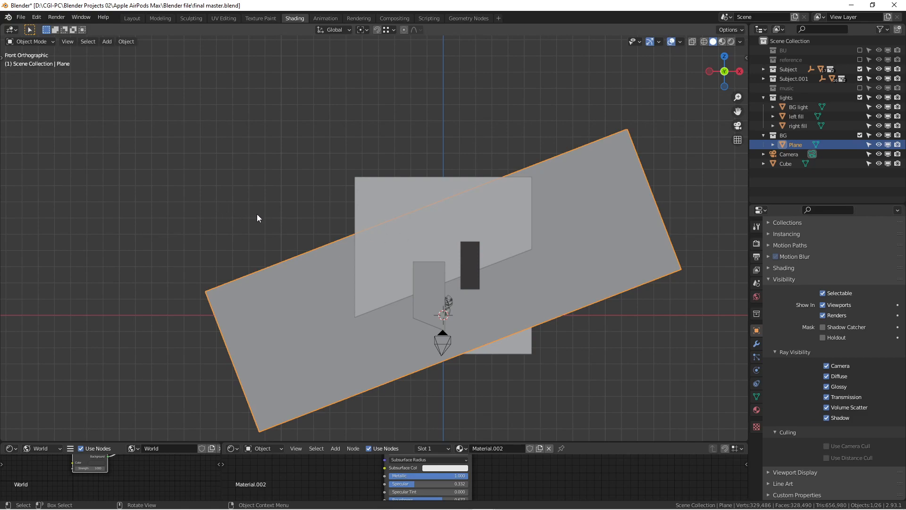
{"action": "scroll", "coordinate": [450, 333], "scroll_direction": "up", "scroll_amount": 1}
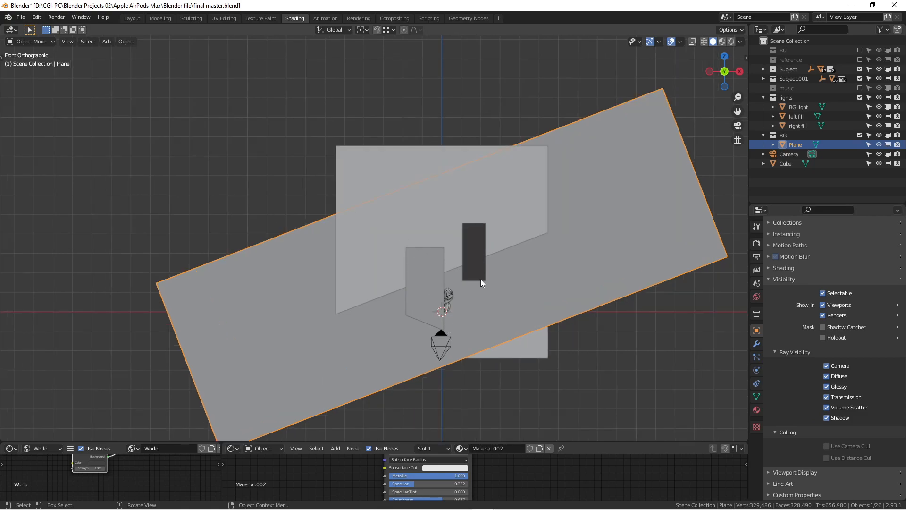
{"action": "scroll", "coordinate": [486, 273], "scroll_direction": "up", "scroll_amount": 1}
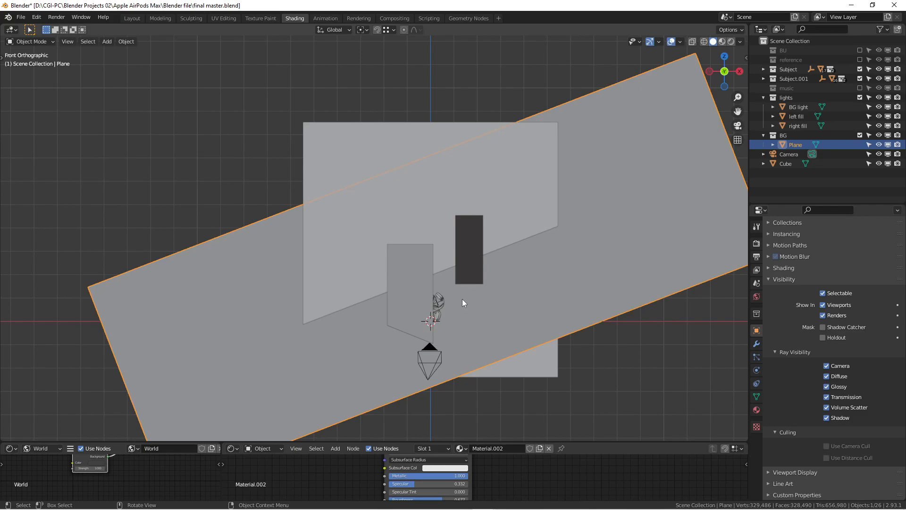
Step: Select the upper headphones' empty and try moving and freely rotating that pair with it
{"action": "scroll", "coordinate": [459, 303], "scroll_direction": "up", "scroll_amount": 4}
{"action": "middle_click_drag", "start_coordinate": [433, 307], "coordinate": [397, 316]}
{"action": "middle_click_drag", "start_coordinate": [231, 332], "coordinate": [297, 262], "text": "shift"}
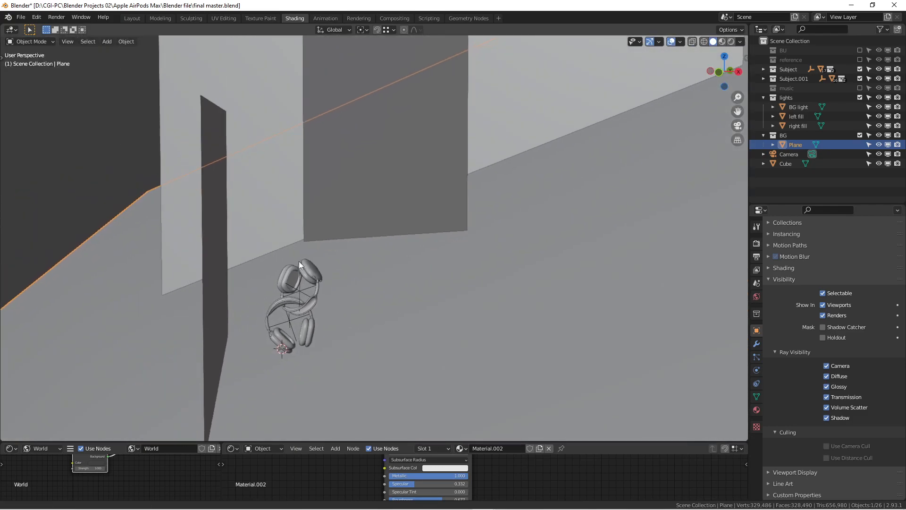
{"action": "scroll", "coordinate": [310, 296], "scroll_direction": "up", "scroll_amount": 4}
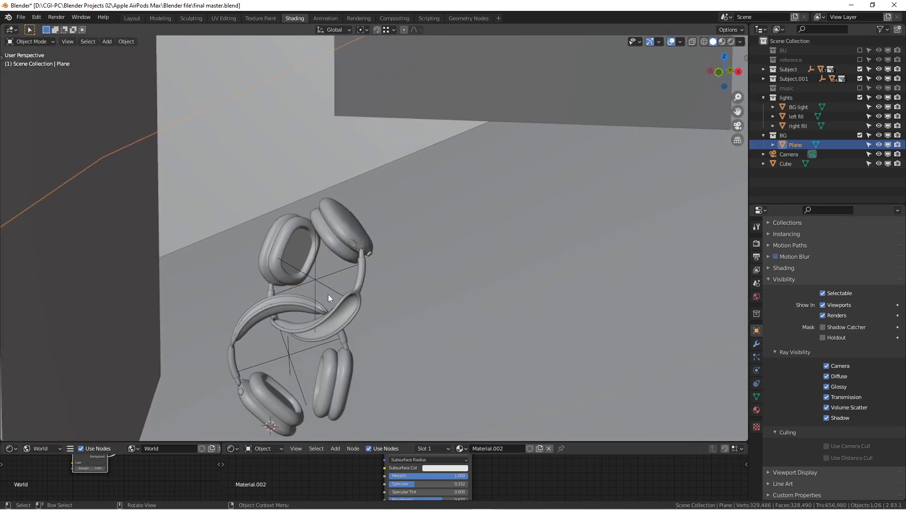
{"action": "left_click", "coordinate": [316, 277]}
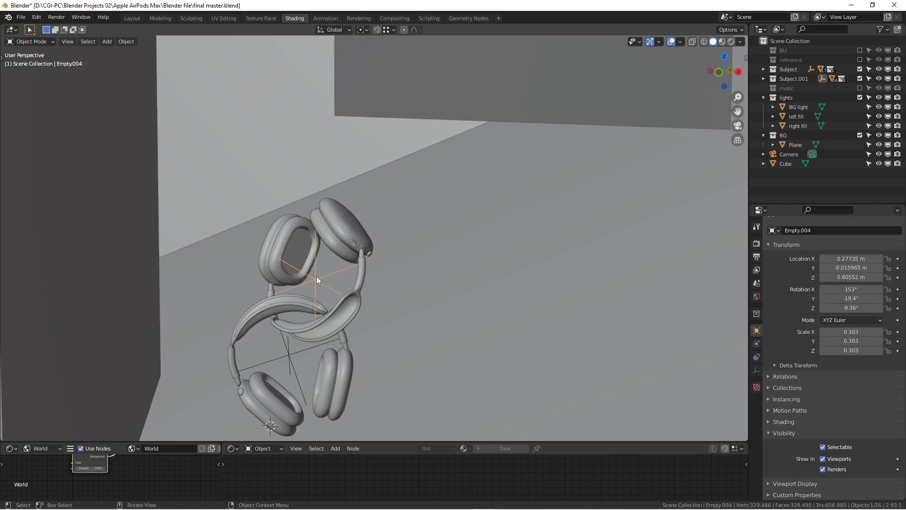
{"action": "key", "text": "r"}
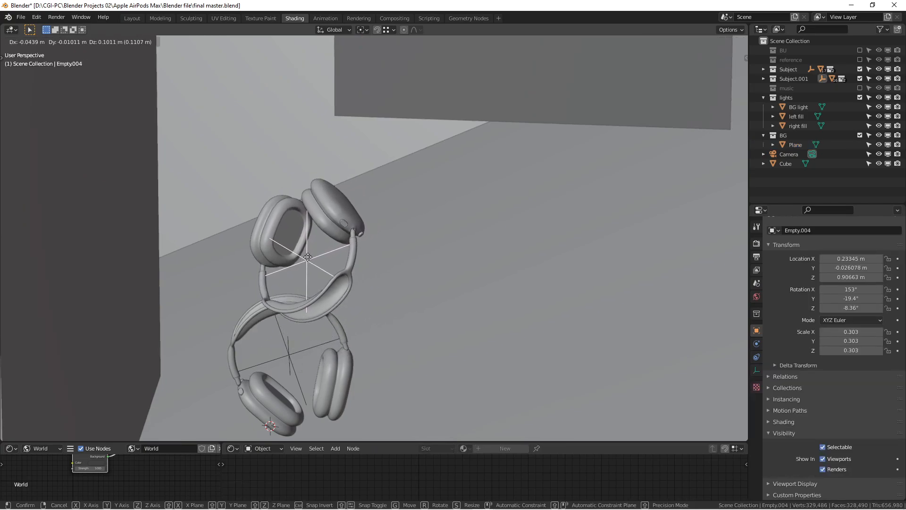
{"action": "key", "text": "Escape"}
{"action": "key", "text": "r"}
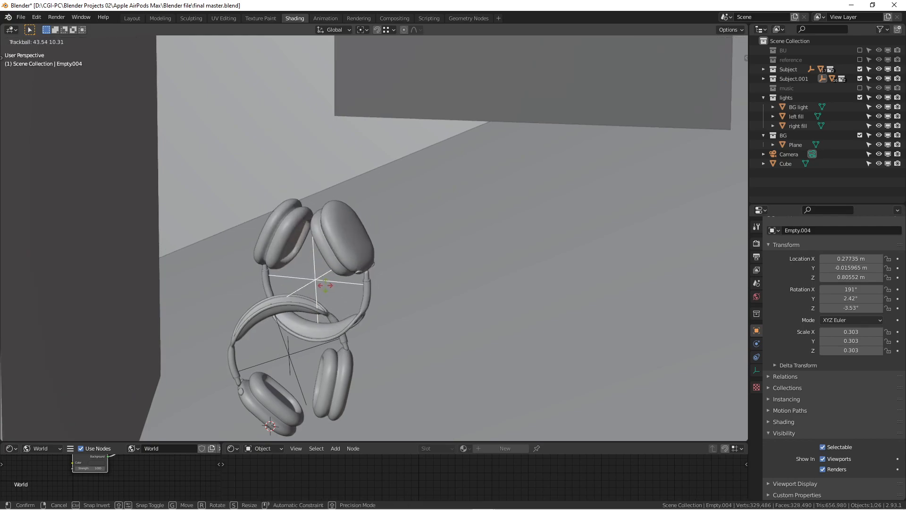
{"action": "key", "text": "Escape"}
Step: Return to the rendered camera view and select the ground plane
{"action": "scroll", "coordinate": [332, 305], "scroll_direction": "down", "scroll_amount": 2}
{"action": "middle_click_drag", "start_coordinate": [332, 304], "coordinate": [405, 287]}
{"action": "scroll", "coordinate": [406, 292], "scroll_direction": "down", "scroll_amount": 3}
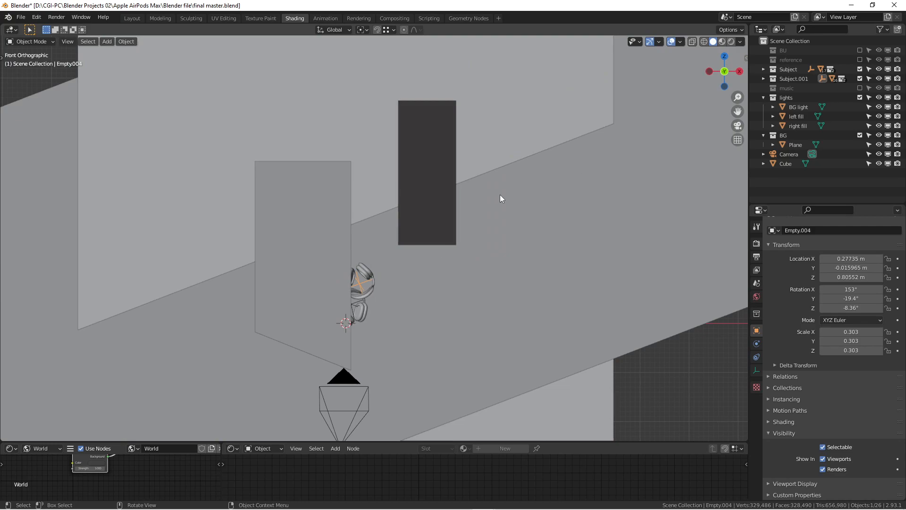
{"action": "left_click", "coordinate": [732, 40]}
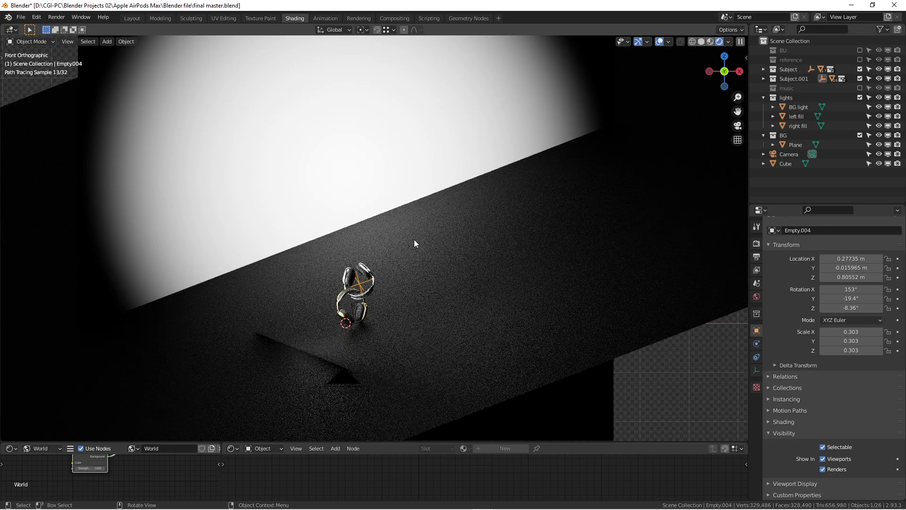
{"action": "key", "text": "KP_0"}
{"action": "left_click", "coordinate": [623, 178]}
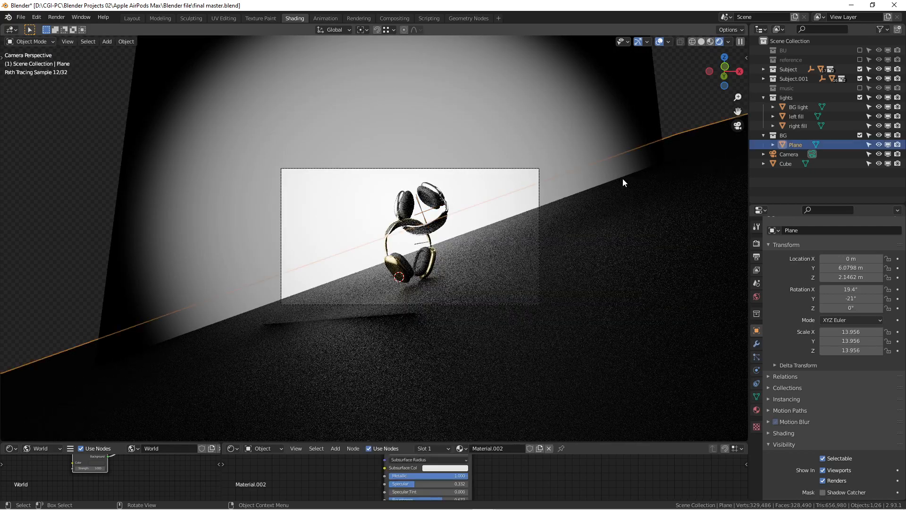
{"action": "scroll", "coordinate": [499, 241], "scroll_direction": "up", "scroll_amount": 1}
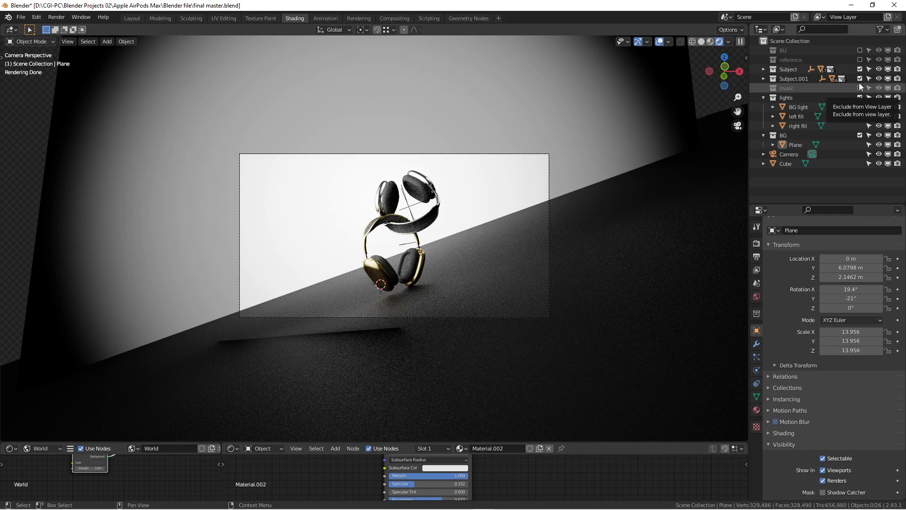
Step: Include the music collection in the view layer and limit the viewport render to a region enclosing the camera frame
{"action": "left_click", "coordinate": [859, 87]}
{"action": "scroll", "coordinate": [585, 216], "scroll_direction": "up", "scroll_amount": 1}
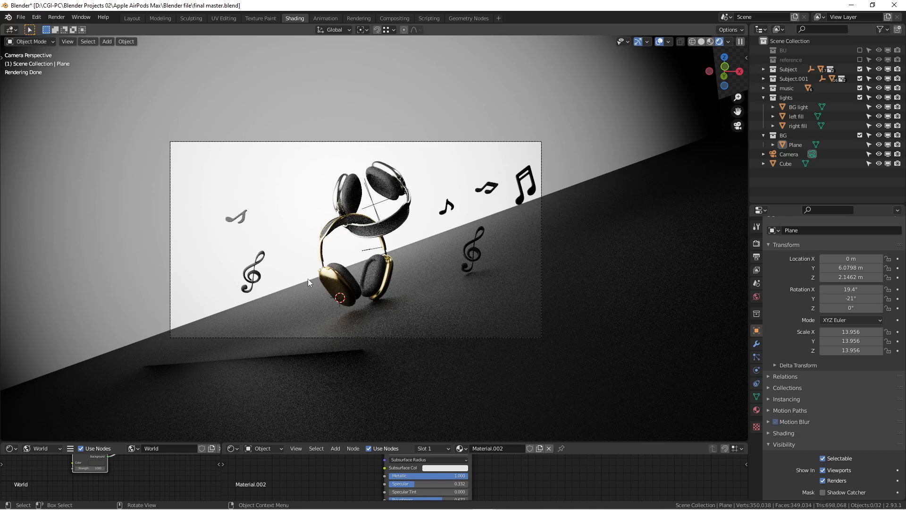
{"action": "key", "text": "ctrl+b"}
{"action": "mouse_move", "coordinate": [157, 127]}
{"action": "left_mouse_down"}
{"action": "mouse_move", "coordinate": [484, 318]}
{"action": "mouse_move", "coordinate": [553, 343]}
{"action": "left_mouse_up"}
{"action": "scroll", "coordinate": [545, 265], "scroll_direction": "up", "scroll_amount": 2}
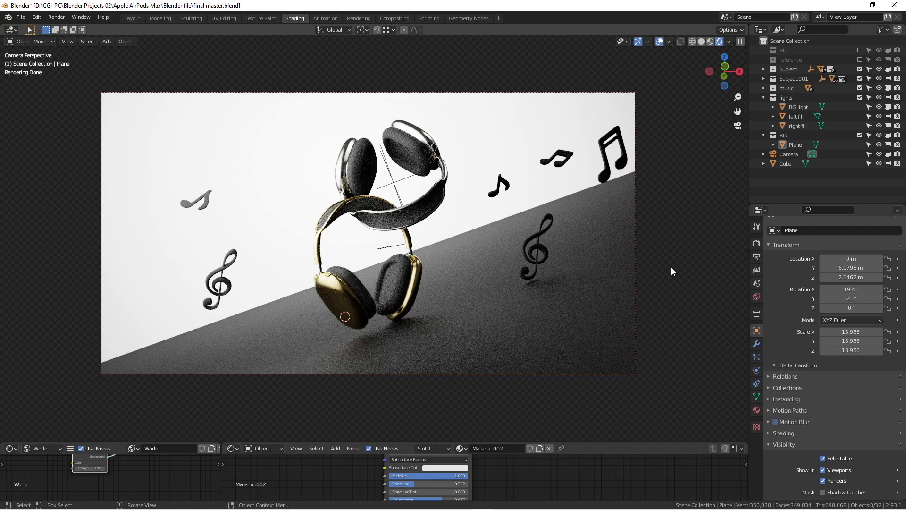
Step: Collapse the lights collection and select the BG light in the scene
{"action": "left_click", "coordinate": [672, 268]}
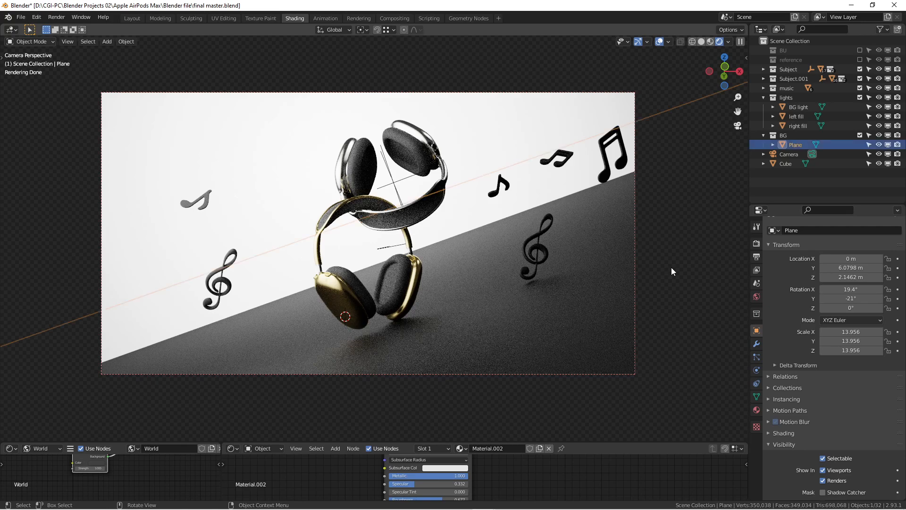
{"action": "left_click", "coordinate": [763, 97]}
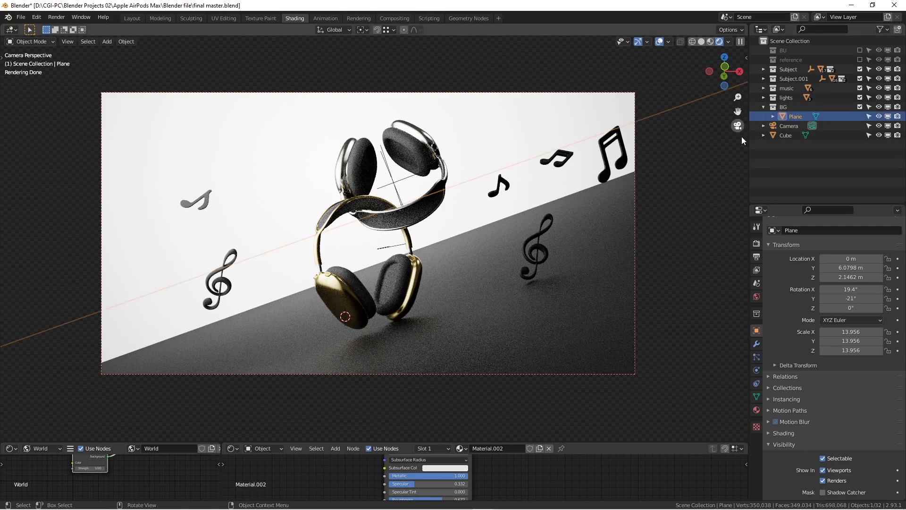
{"action": "left_click", "coordinate": [706, 233]}
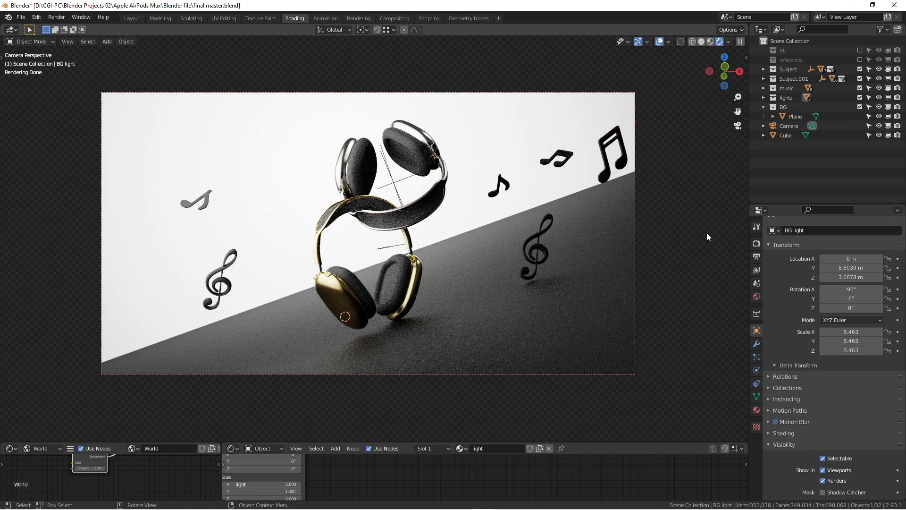